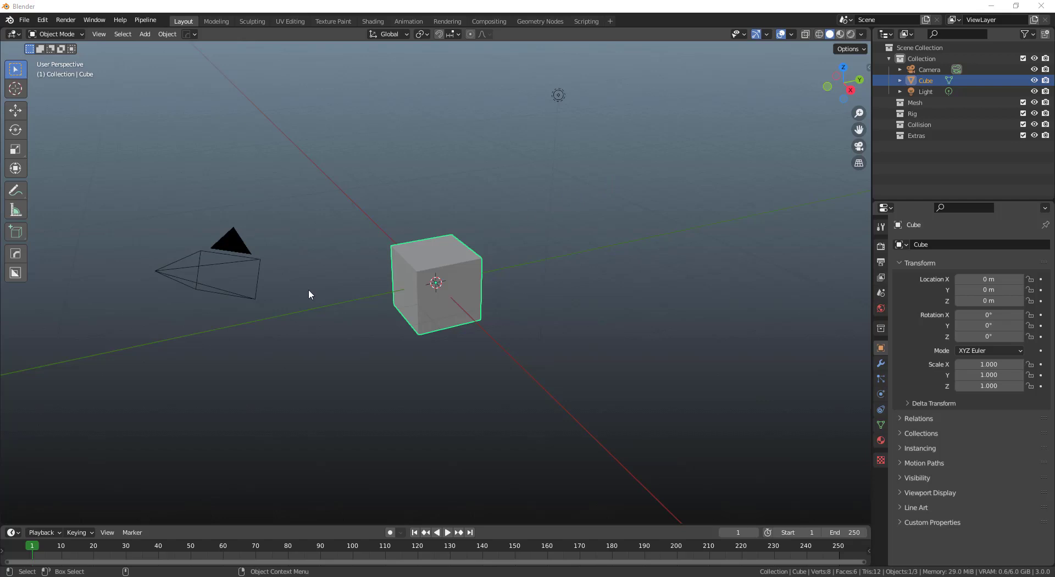
# Display the splash screen to check the installed version, and close it.
pyautogui.click(9, 20)
pyautogui.click(42, 33)
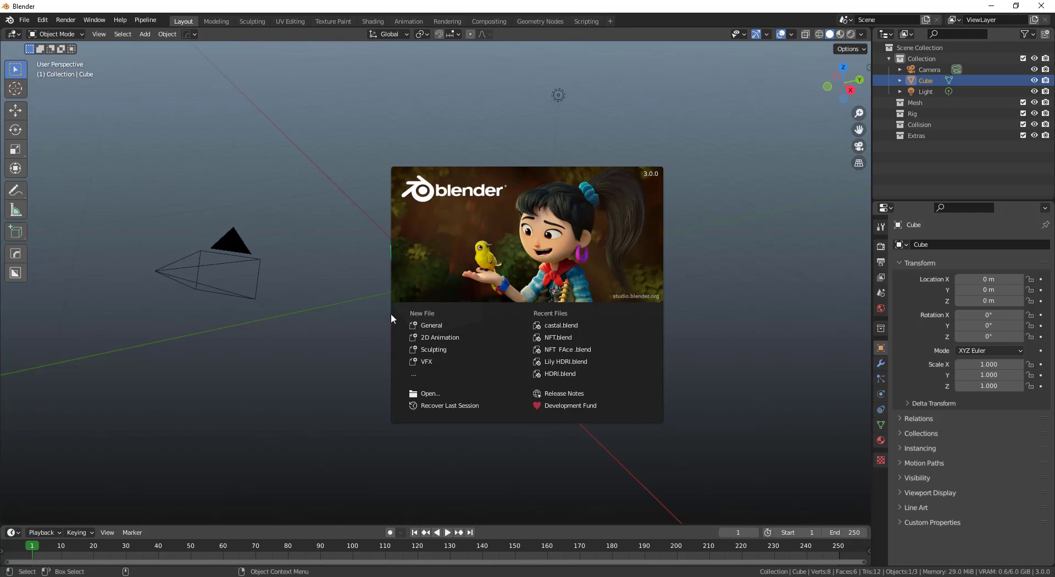
pyautogui.click(361, 285)
pyautogui.click(282, 202)
# Delete the default camera, cube and light from the scene.
pyautogui.moveTo(88, 211); pyautogui.dragTo(571, 421)
pyautogui.click(566, 400)
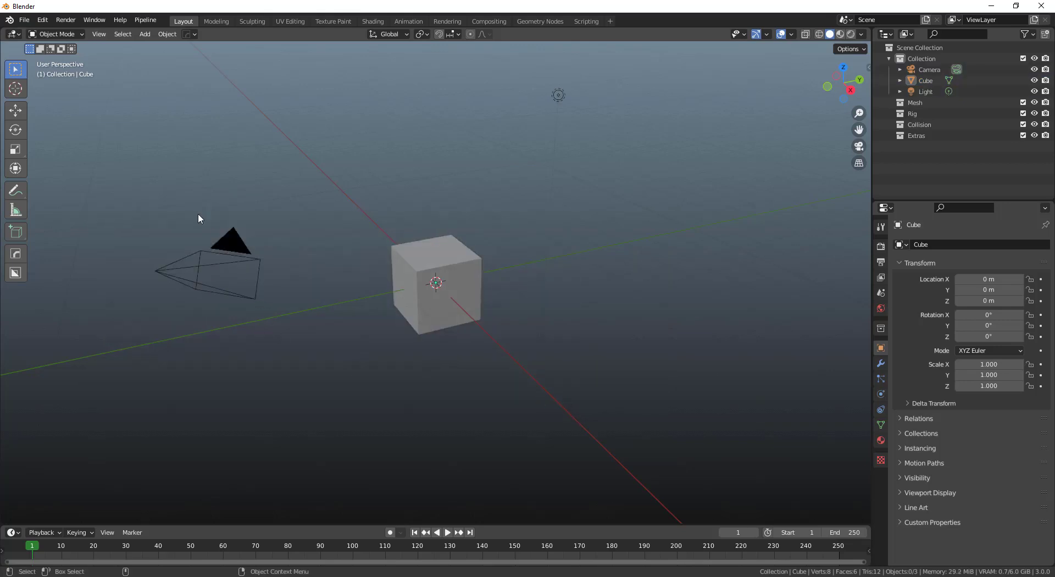
pyautogui.moveTo(172, 186); pyautogui.dragTo(567, 357)
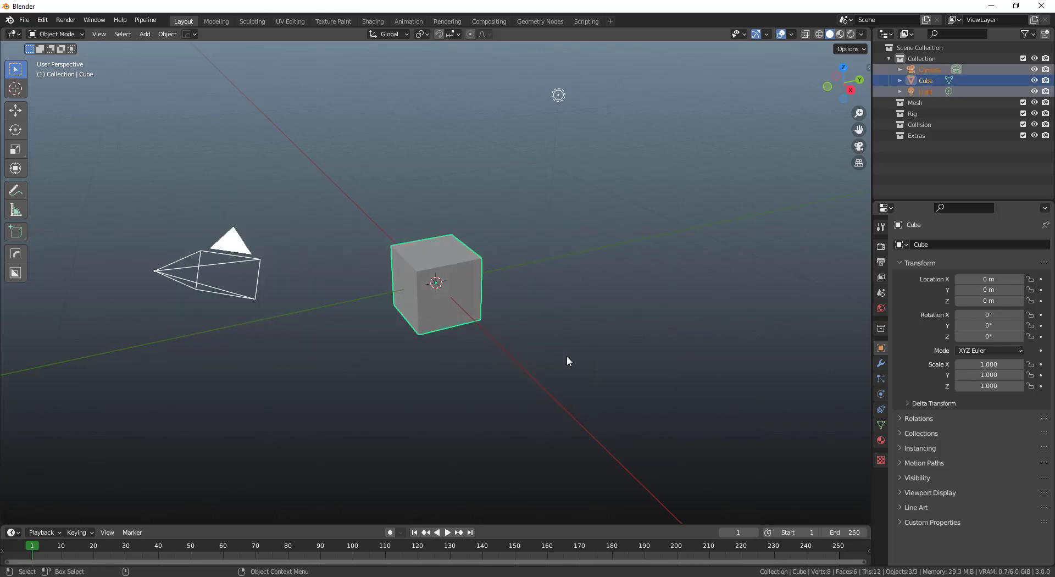
pyautogui.press('Delete')
pyautogui.moveTo(756, 310); pyautogui.dragTo(537, 292, button='middle')
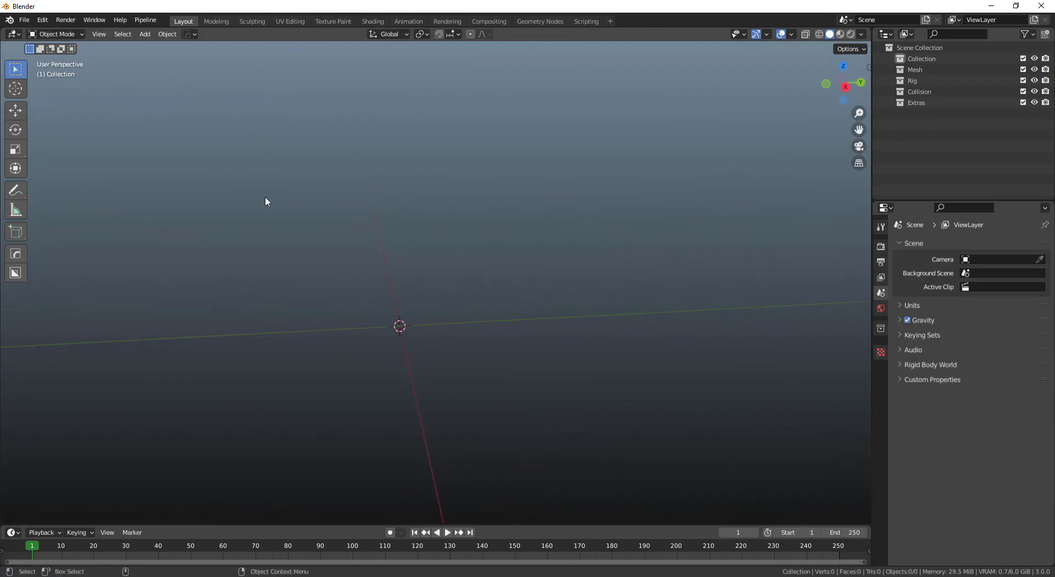
# Add a cylinder mesh at the world origin and raise it along Z to about 1.49 m.
pyautogui.click(142, 35)
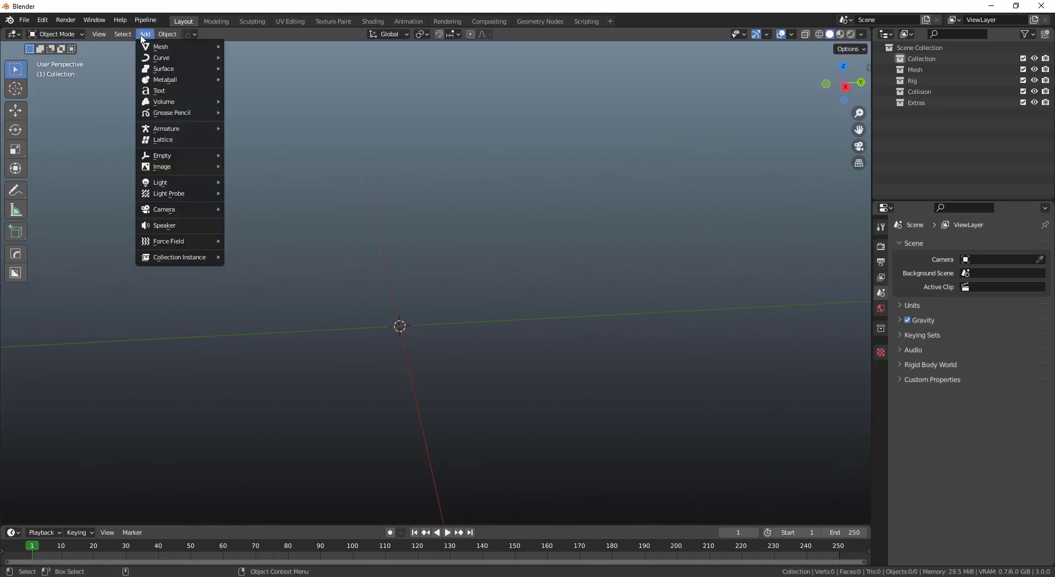
pyautogui.moveTo(159, 47)
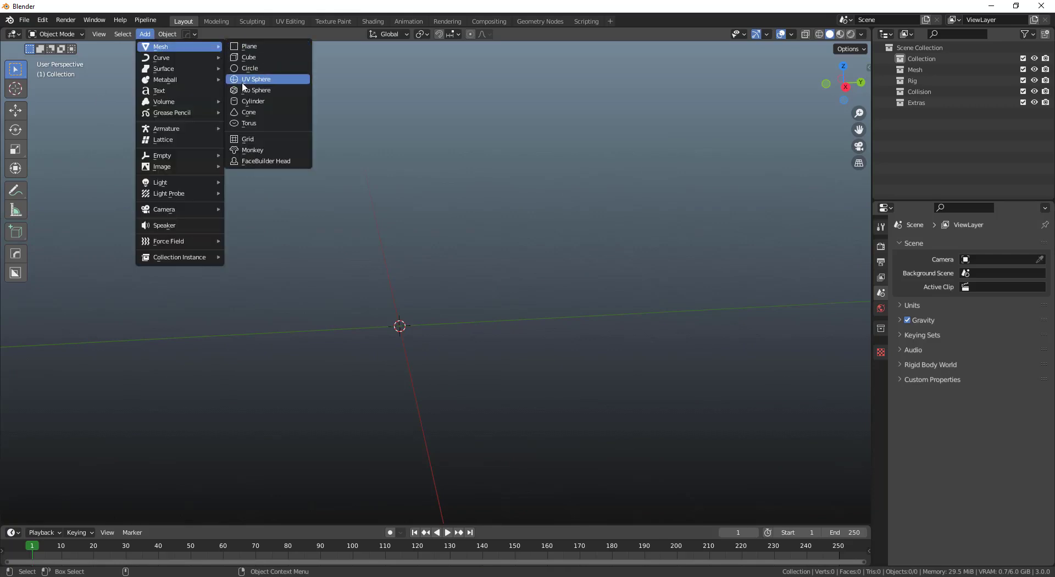
pyautogui.click(250, 101)
pyautogui.scroll(-3, 368, 239)
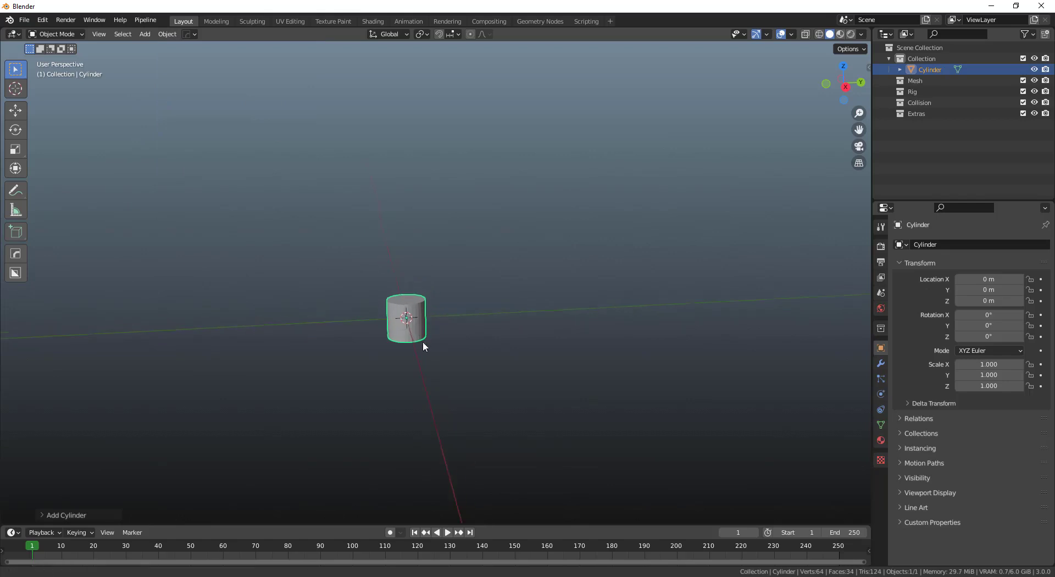
pyautogui.scroll(-3, 385, 385)
pyautogui.keyDown('alt'); pyautogui.moveTo(423, 342); pyautogui.dragTo(411, 394, button='middle'); pyautogui.keyUp('alt')
pyautogui.press('w')
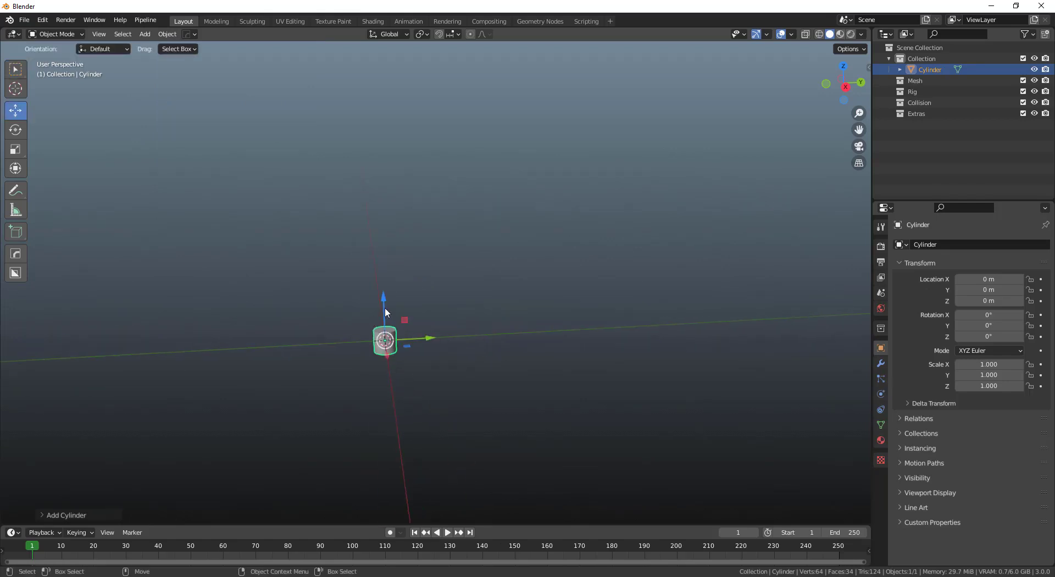
pyautogui.moveTo(384, 312)
pyautogui.mouseDown()
pyautogui.moveTo(387, 297)
pyautogui.moveTo(396, 301)
pyautogui.mouseUp()
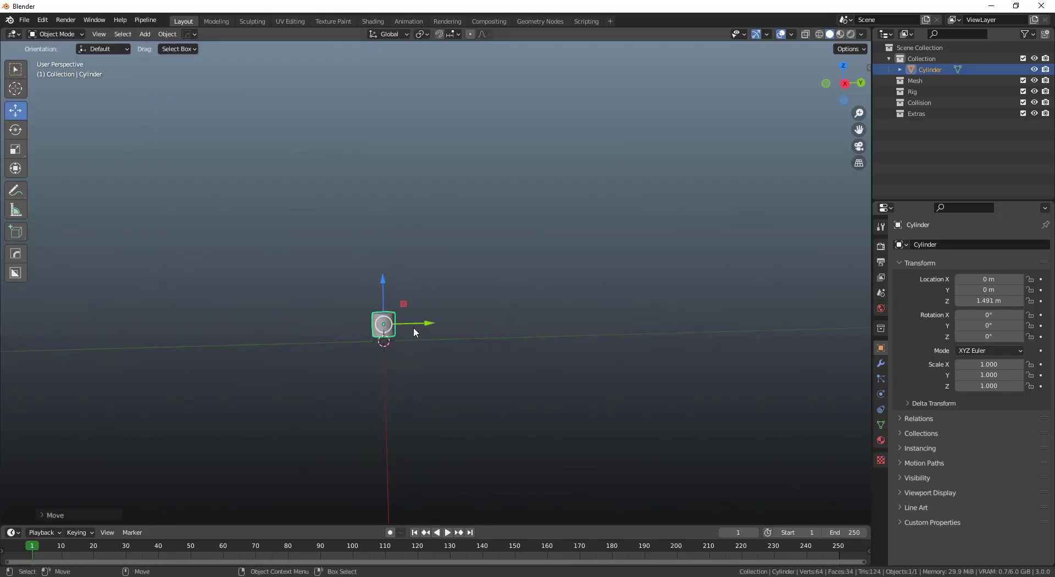
# Scale the cylinder uniformly to about 0.43 and lower it to about 0.57 m on Z.
pyautogui.press('e')
pyautogui.press('r')
pyautogui.moveTo(444, 437); pyautogui.dragTo(416, 367, button='middle')
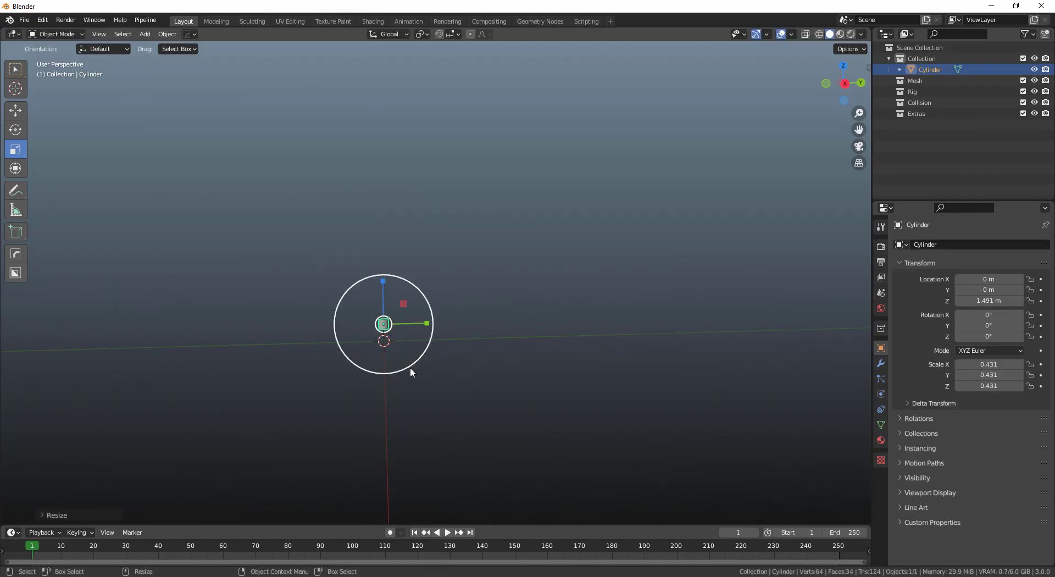
pyautogui.press('w')
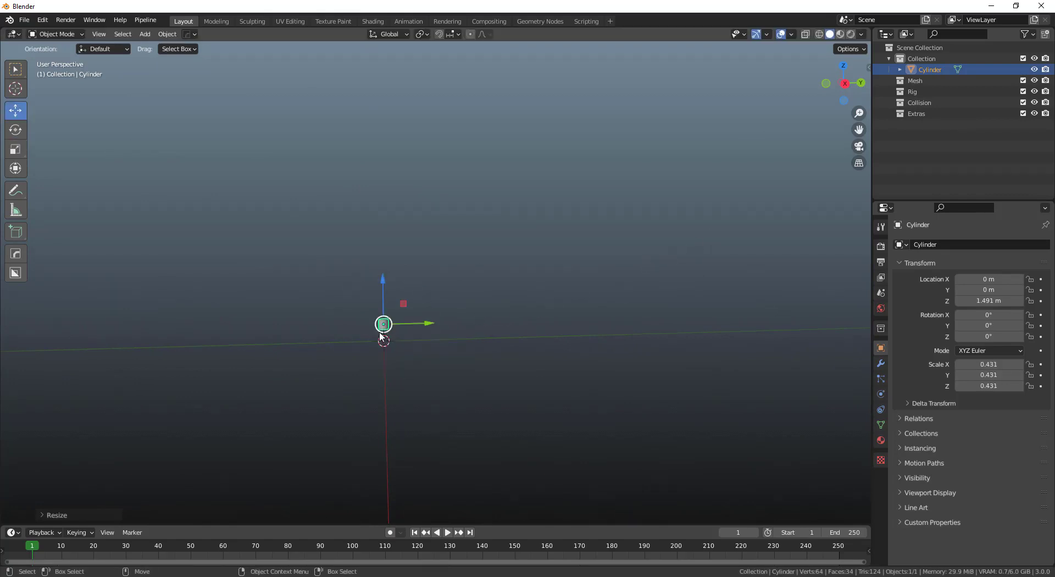
pyautogui.moveTo(382, 285); pyautogui.dragTo(383, 296)
# Enter Edit Mode on the cylinder with face selection and select only its top face.
pyautogui.keyDown('alt'); pyautogui.moveTo(393, 311); pyautogui.dragTo(371, 412, button='right'); pyautogui.keyUp('alt')
pyautogui.keyDown('alt'); pyautogui.moveTo(372, 412); pyautogui.dragTo(390, 387, button='middle'); pyautogui.keyUp('alt')
pyautogui.keyDown('alt'); pyautogui.moveTo(394, 387); pyautogui.dragTo(419, 375); pyautogui.keyUp('alt')
pyautogui.keyDown('alt'); pyautogui.moveTo(419, 376); pyautogui.dragTo(377, 423, button='right'); pyautogui.keyUp('alt')
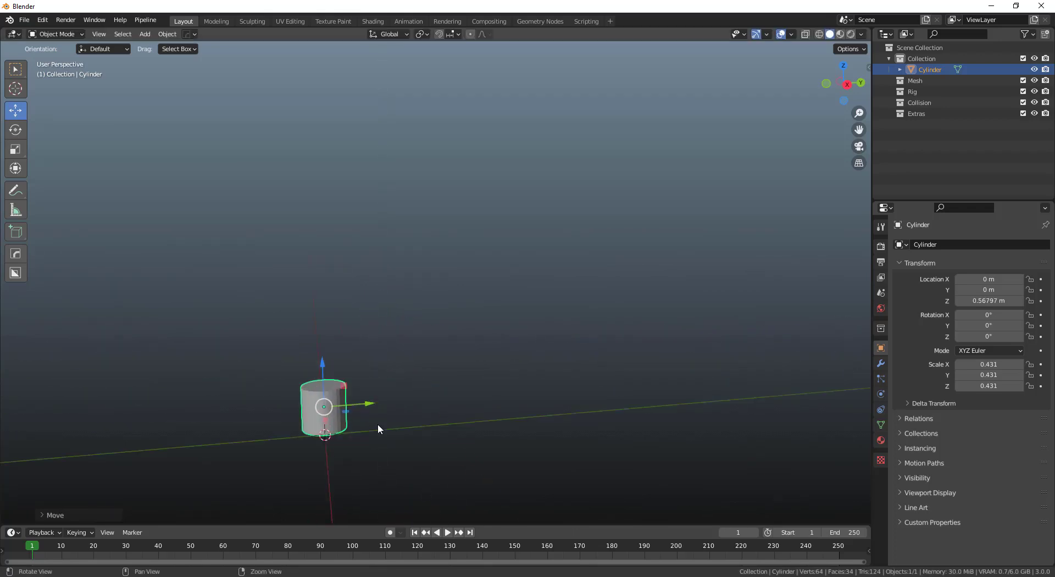
pyautogui.keyDown('alt'); pyautogui.moveTo(378, 423); pyautogui.dragTo(392, 391, button='middle'); pyautogui.keyUp('alt')
pyautogui.press('Tab')
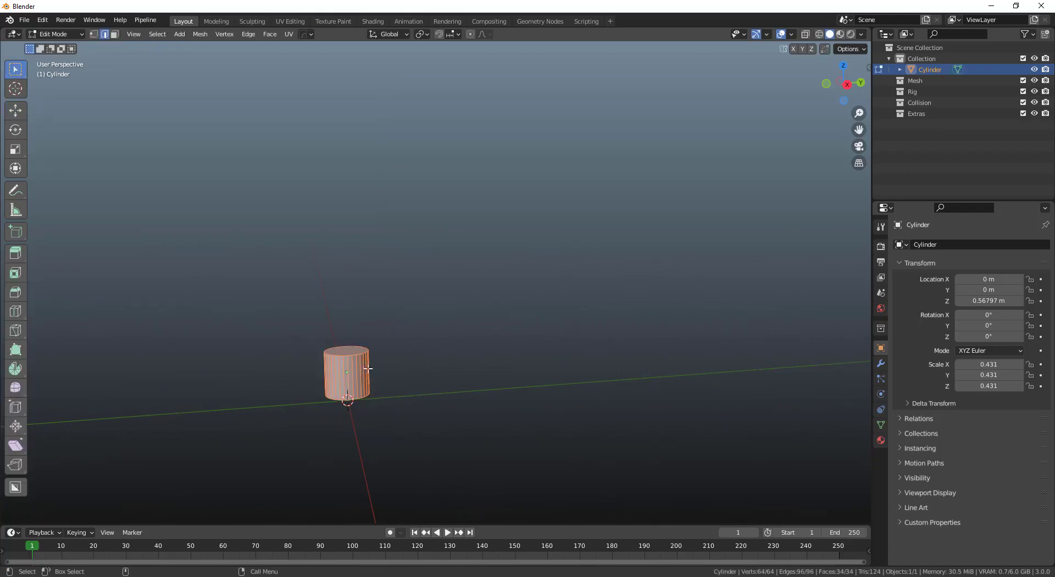
pyautogui.hotkey('alt', 'a')
pyautogui.keyDown('alt'); pyautogui.moveTo(381, 334); pyautogui.dragTo(406, 347); pyautogui.keyUp('alt')
pyautogui.click(115, 35)
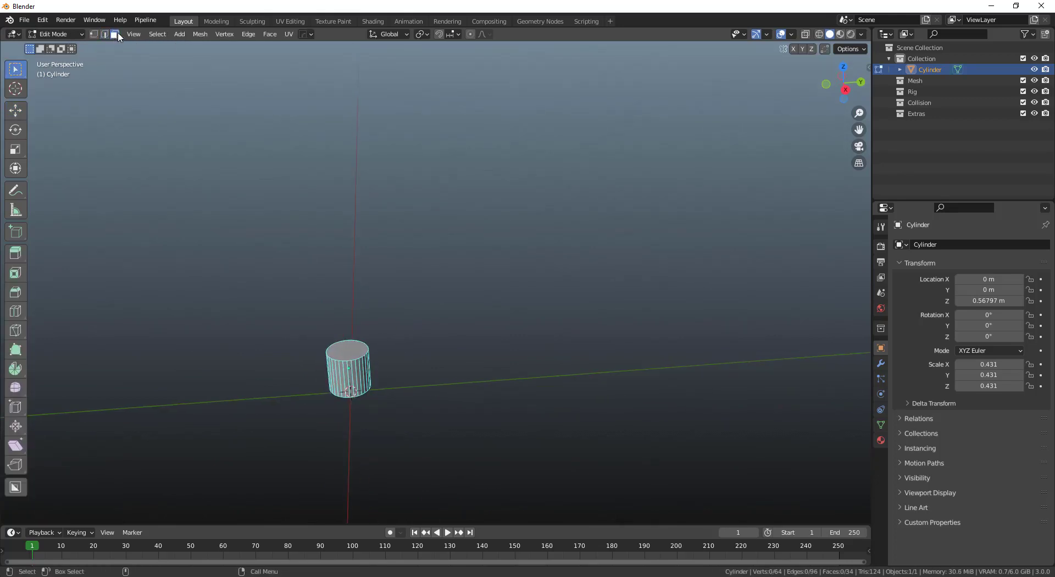
pyautogui.keyDown('alt'); pyautogui.moveTo(439, 356); pyautogui.dragTo(473, 315, button='right'); pyautogui.keyUp('alt')
pyautogui.keyDown('alt'); pyautogui.moveTo(399, 334); pyautogui.dragTo(414, 364, button='middle'); pyautogui.keyUp('alt')
pyautogui.click(403, 355)
pyautogui.keyDown('alt'); pyautogui.moveTo(448, 371); pyautogui.dragTo(469, 372, button='right'); pyautogui.keyUp('alt')
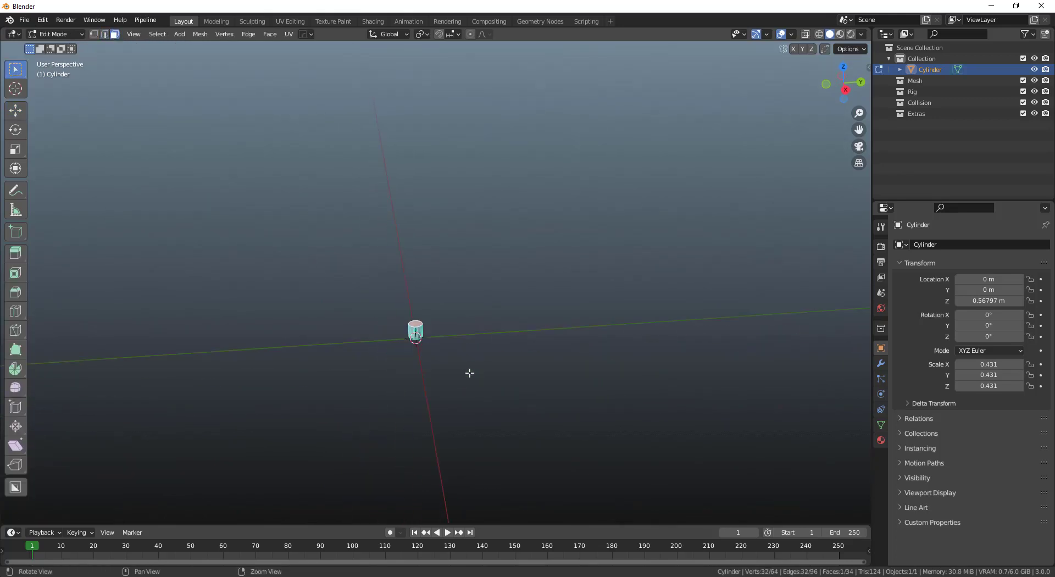
# Move the top face far up along Z to stretch the cylinder into a tall, thin pole.
pyautogui.keyDown('alt'); pyautogui.moveTo(421, 339); pyautogui.dragTo(382, 350, button='middle'); pyautogui.keyUp('alt')
pyautogui.click(16, 111)
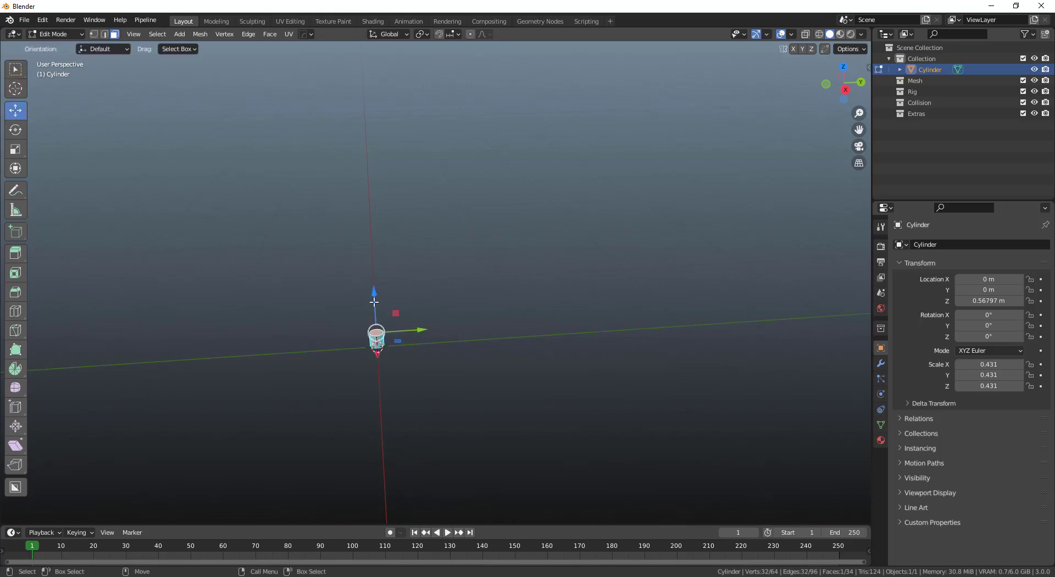
pyautogui.moveTo(374, 302); pyautogui.dragTo(364, 60)
pyautogui.keyDown('shift'); pyautogui.moveTo(440, 33); pyautogui.dragTo(461, 51, button='middle'); pyautogui.keyUp('shift')
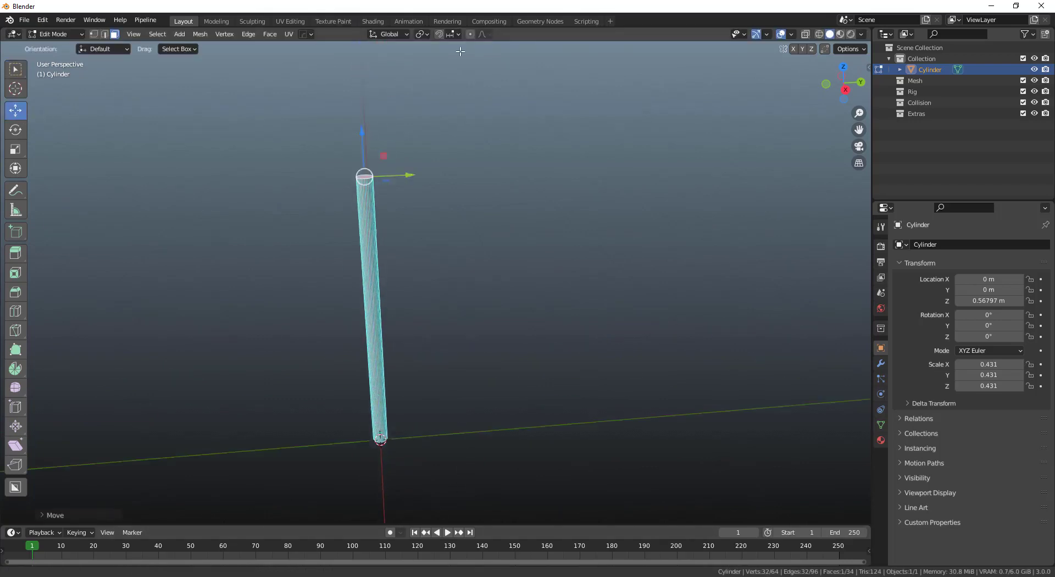
pyautogui.moveTo(466, 252); pyautogui.dragTo(459, 368, button='middle')
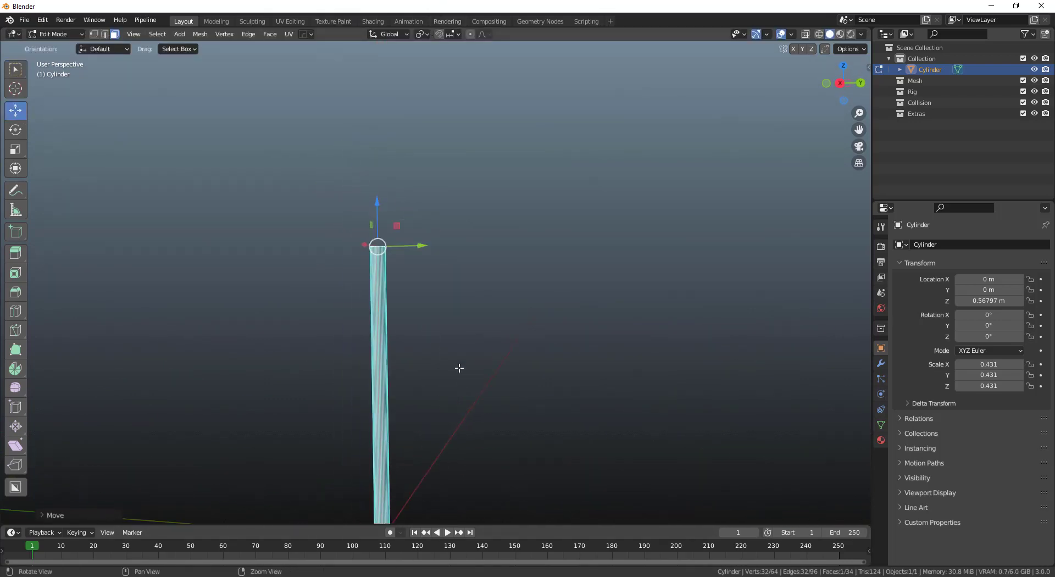
pyautogui.moveTo(376, 207); pyautogui.dragTo(396, 38)
pyautogui.scroll(-4, 494, 249)
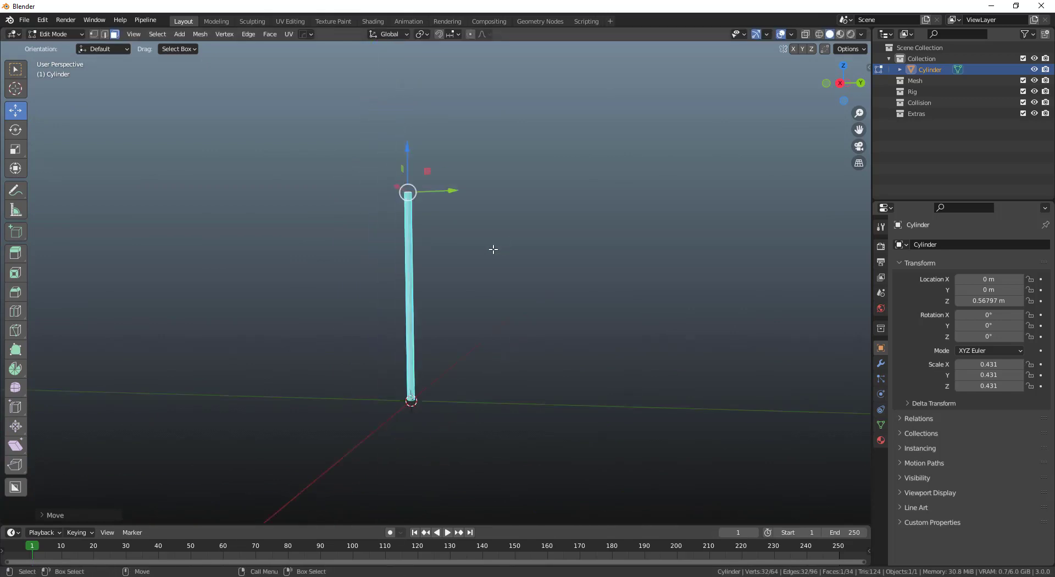
pyautogui.scroll(-1, 493, 249)
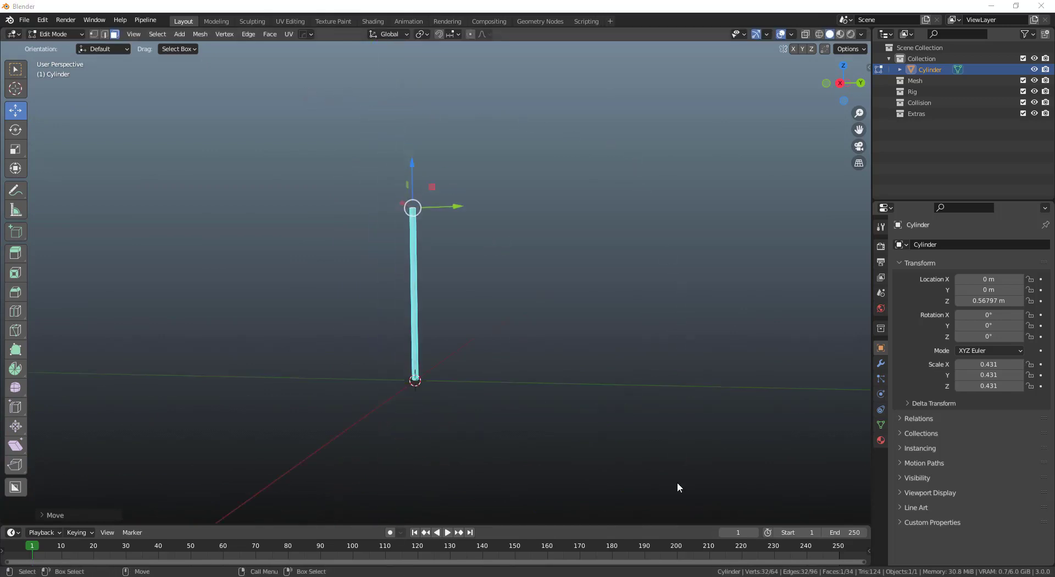
# Reselect the pole's top face and raise it further along Z to make the pole taller.
pyautogui.click(469, 256)
pyautogui.moveTo(469, 256); pyautogui.dragTo(441, 235, button='middle')
pyautogui.scroll(8, 440, 235)
pyautogui.keyDown('alt'); pyautogui.moveTo(395, 124); pyautogui.dragTo(409, 259, button='middle'); pyautogui.keyUp('alt')
pyautogui.keyDown('alt'); pyautogui.moveTo(412, 253); pyautogui.dragTo(429, 269); pyautogui.keyUp('alt')
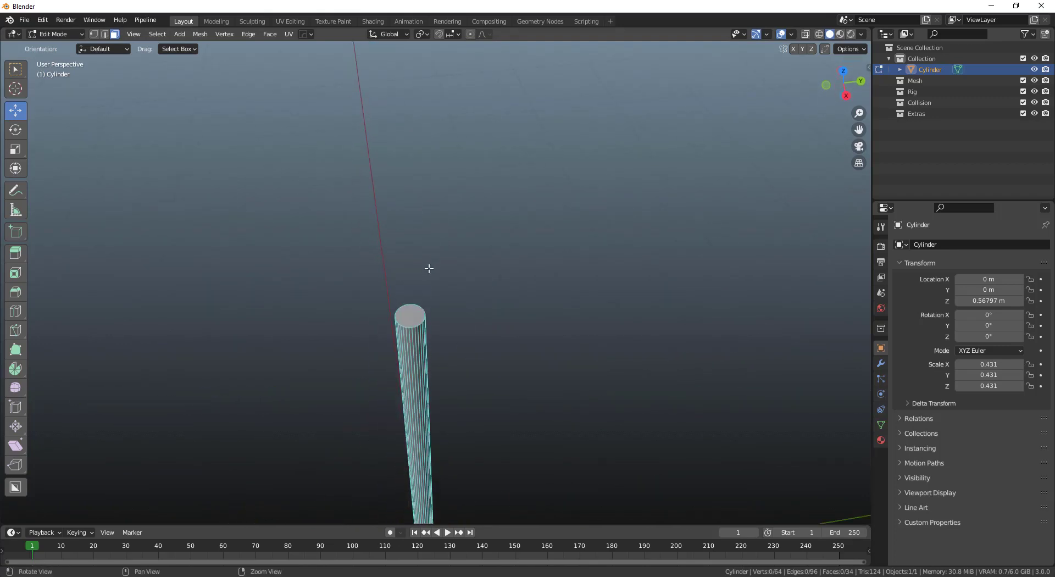
pyautogui.click(410, 319)
pyautogui.keyDown('alt'); pyautogui.moveTo(471, 376); pyautogui.dragTo(461, 348); pyautogui.keyUp('alt')
pyautogui.moveTo(381, 187); pyautogui.dragTo(392, 74)
pyautogui.scroll(-8, 478, 264)
pyautogui.keyDown('alt'); pyautogui.moveTo(494, 341); pyautogui.dragTo(476, 339, button='middle'); pyautogui.keyUp('alt')
pyautogui.keyDown('alt'); pyautogui.moveTo(476, 339); pyautogui.dragTo(481, 285); pyautogui.keyUp('alt')
pyautogui.moveTo(412, 175); pyautogui.dragTo(413, 100)
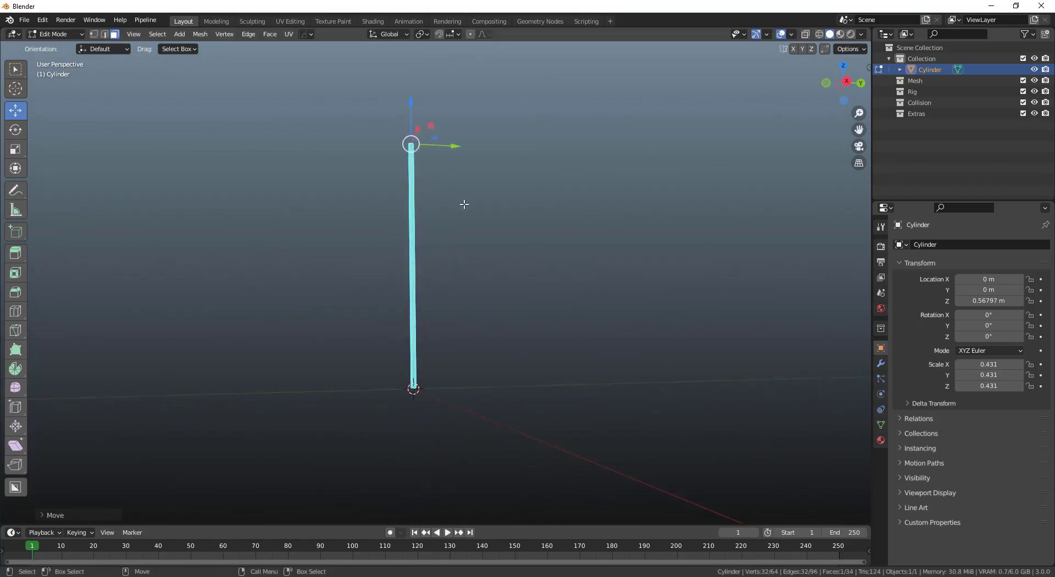
# Deselect the pole's top face and return to Object Mode.
pyautogui.click(465, 205)
pyautogui.keyDown('alt'); pyautogui.moveTo(467, 211); pyautogui.dragTo(497, 290); pyautogui.keyUp('alt')
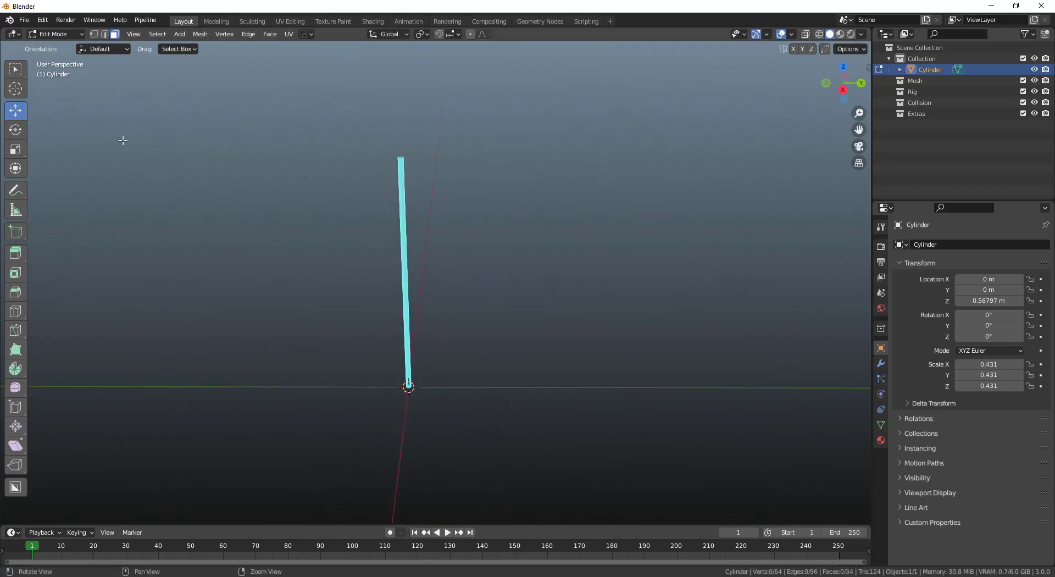
pyautogui.click(58, 34)
pyautogui.click(60, 49)
pyautogui.keyDown('alt'); pyautogui.moveTo(431, 333); pyautogui.dragTo(434, 332); pyautogui.keyUp('alt')
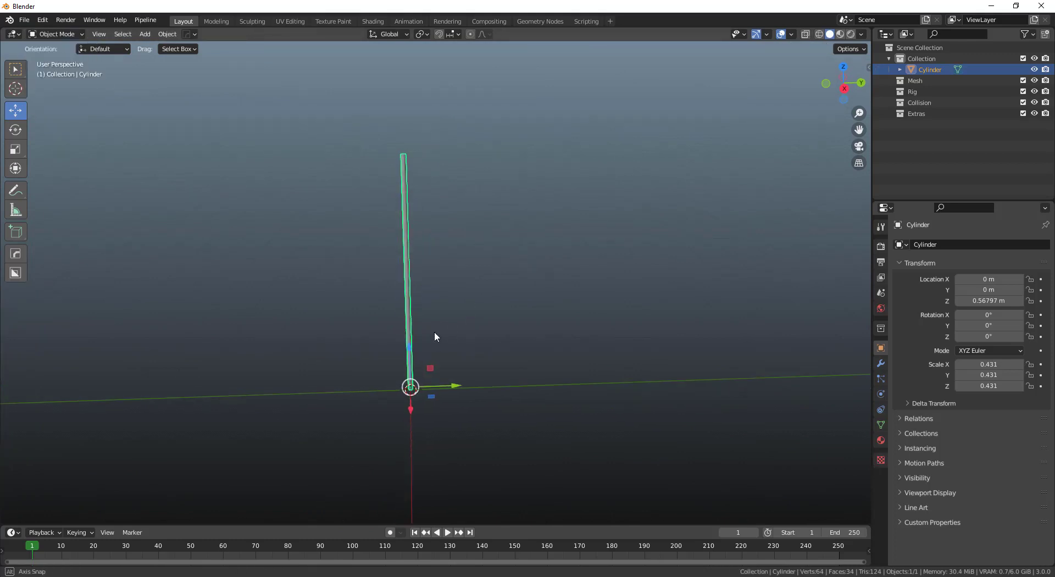
# In the right orthographic view, add a plane mesh and raise it near the pole's tip, to about 38.55 m on Z.
pyautogui.keyDown('alt'); pyautogui.moveTo(424, 269); pyautogui.dragTo(479, 245, button='right'); pyautogui.keyUp('alt')
pyautogui.keyDown('alt'); pyautogui.moveTo(479, 246); pyautogui.dragTo(479, 255, button='middle'); pyautogui.keyUp('alt')
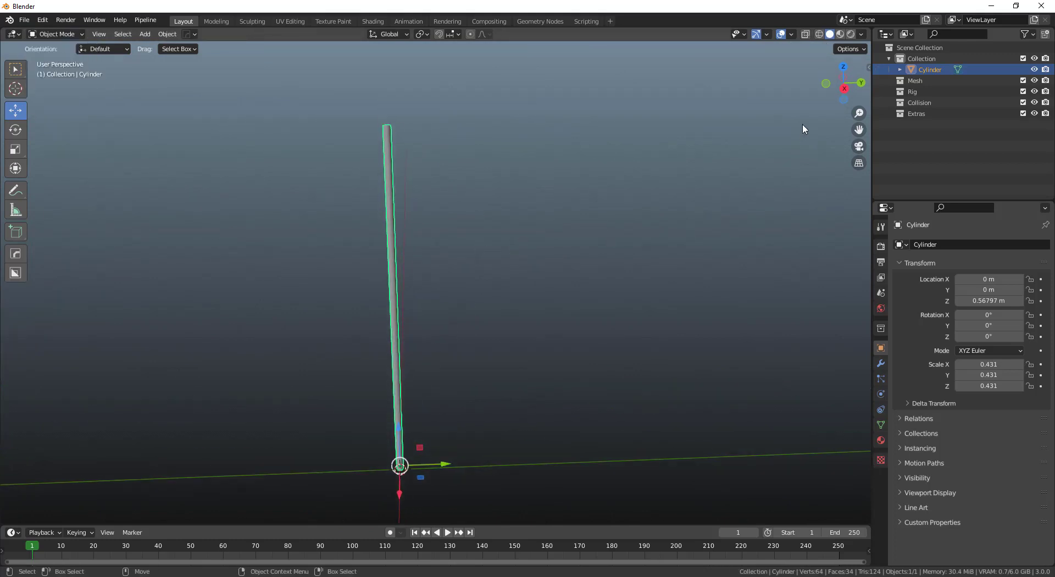
pyautogui.click(849, 89)
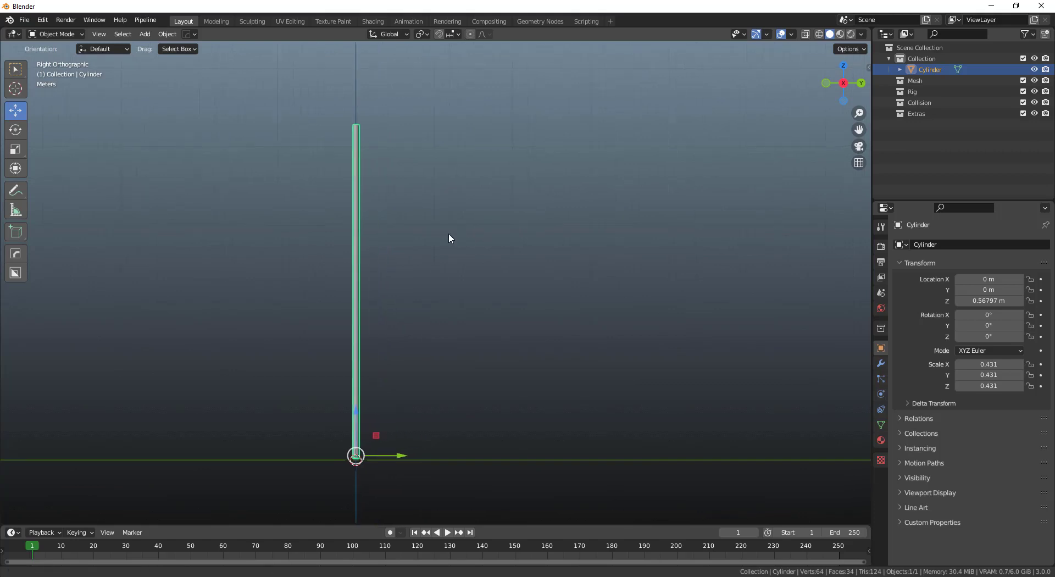
pyautogui.keyDown('shift'); pyautogui.moveTo(448, 238); pyautogui.dragTo(411, 234, button='middle'); pyautogui.keyUp('shift')
pyautogui.click(144, 34)
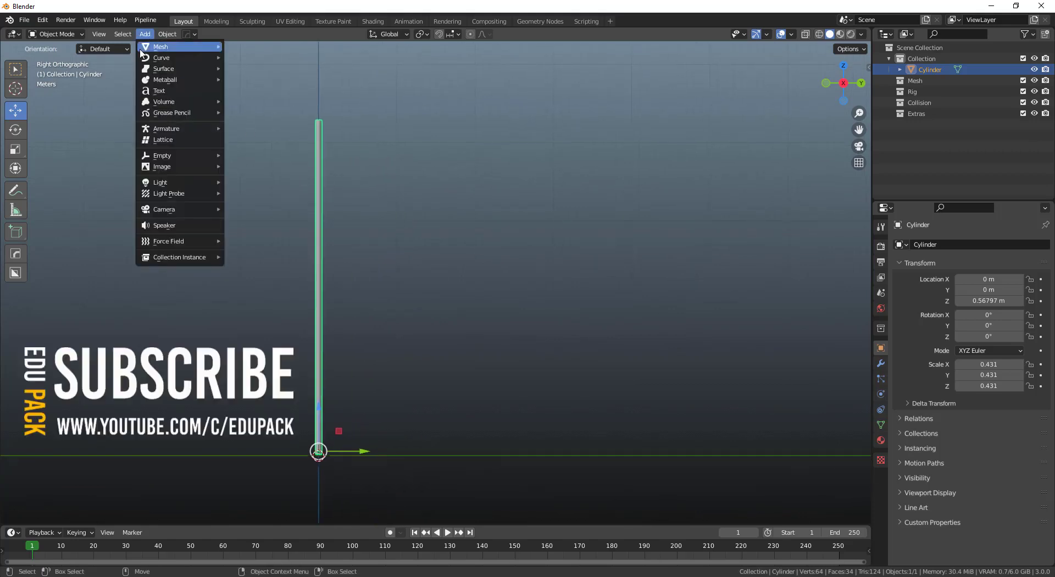
pyautogui.moveTo(146, 48)
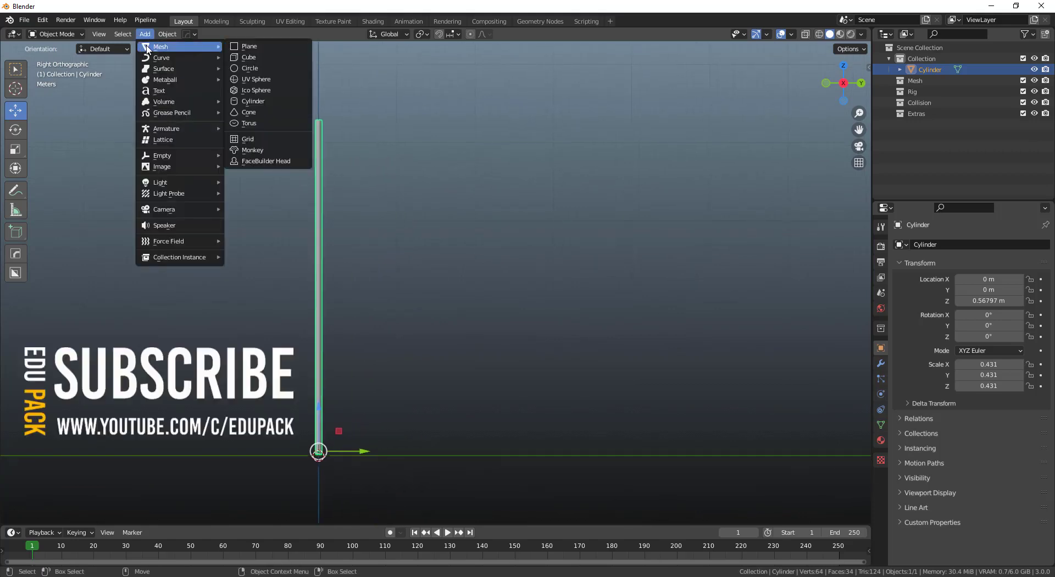
pyautogui.click(247, 48)
pyautogui.moveTo(317, 418); pyautogui.dragTo(348, 108)
# Scale the plane uniformly to about 6.24.
pyautogui.hotkey('shift', 'space')
pyautogui.press('r')
pyautogui.hotkey('shift', 'space')
pyautogui.press('s')
pyautogui.press('s')
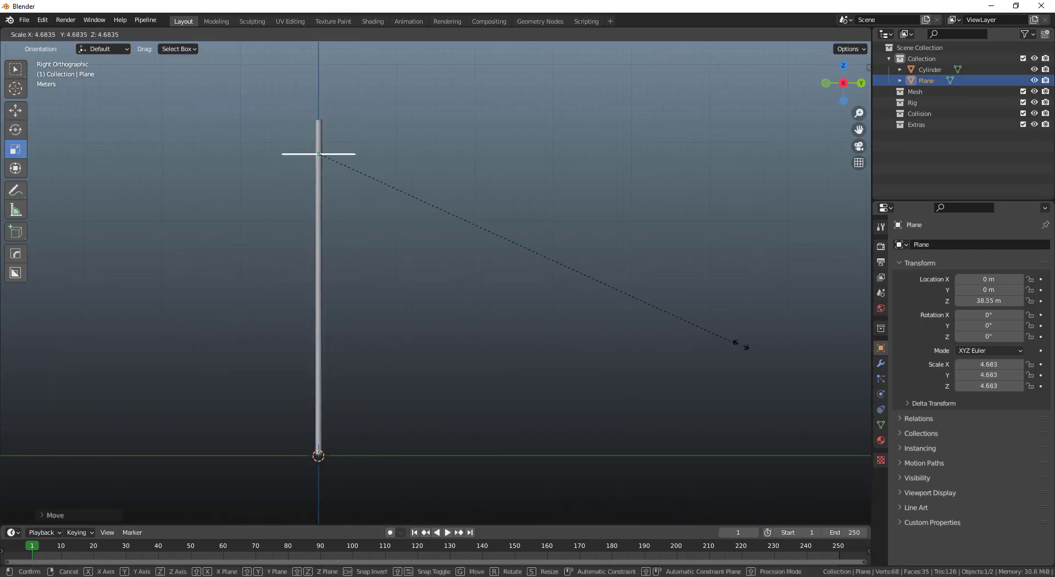
pyautogui.press('Return')
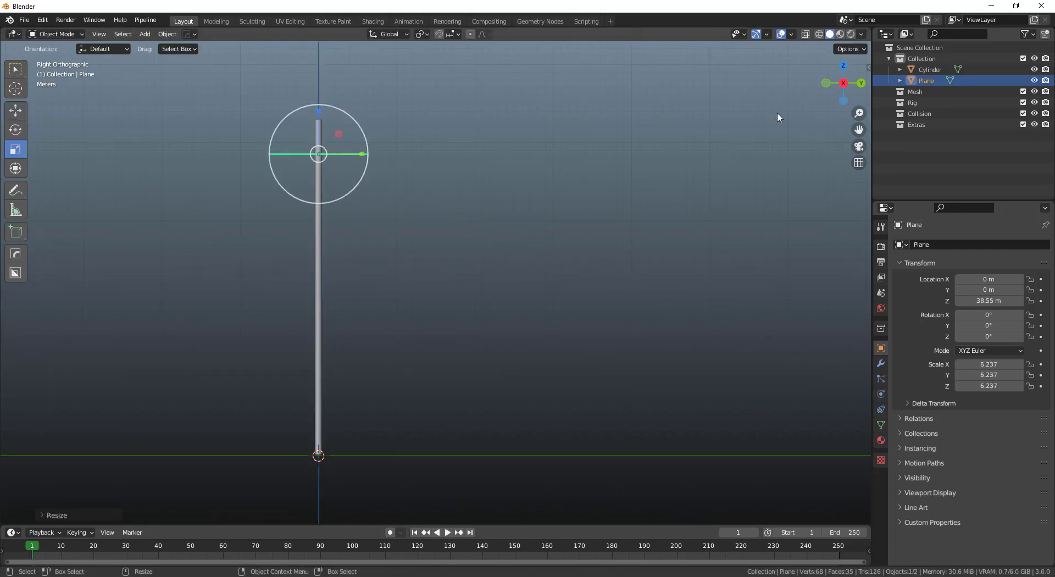
# Set the plane's Y rotation to 90° so it stands upright.
pyautogui.click(866, 66)
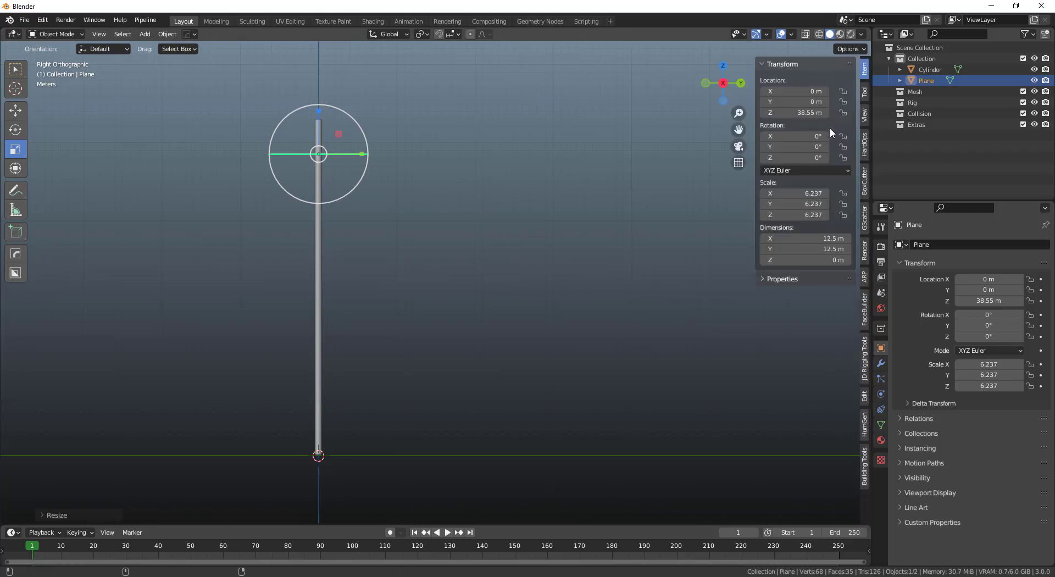
pyautogui.moveTo(797, 147); pyautogui.dragTo(815, 146)
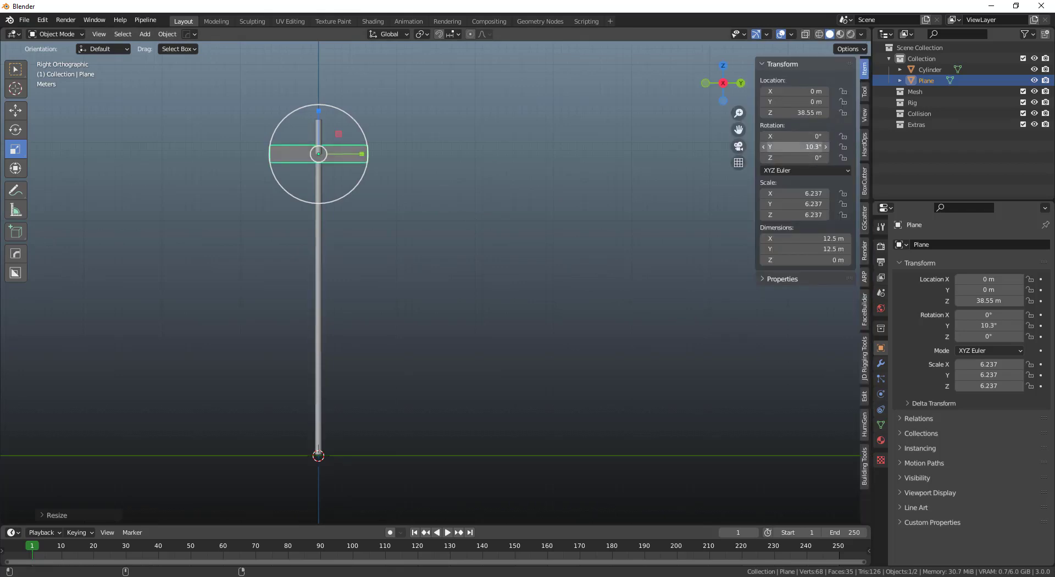
pyautogui.click(817, 146)
pyautogui.write('90')
pyautogui.press('Return')
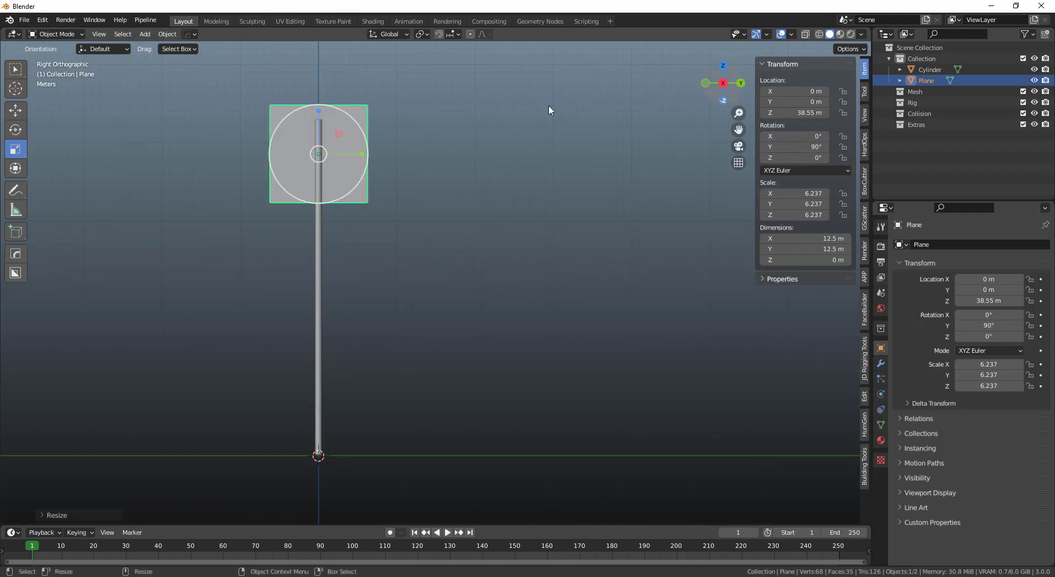
# Move the plane to about Y 6.11 m and Z 36.27 m so its side edge meets the upper pole.
pyautogui.hotkey('shift', 'space')
pyautogui.press('g')
pyautogui.moveTo(334, 125); pyautogui.dragTo(409, 181)
pyautogui.scroll(3, 439, 190)
pyautogui.keyDown('shift'); pyautogui.moveTo(440, 274); pyautogui.dragTo(440, 295, button='middle'); pyautogui.keyUp('shift')
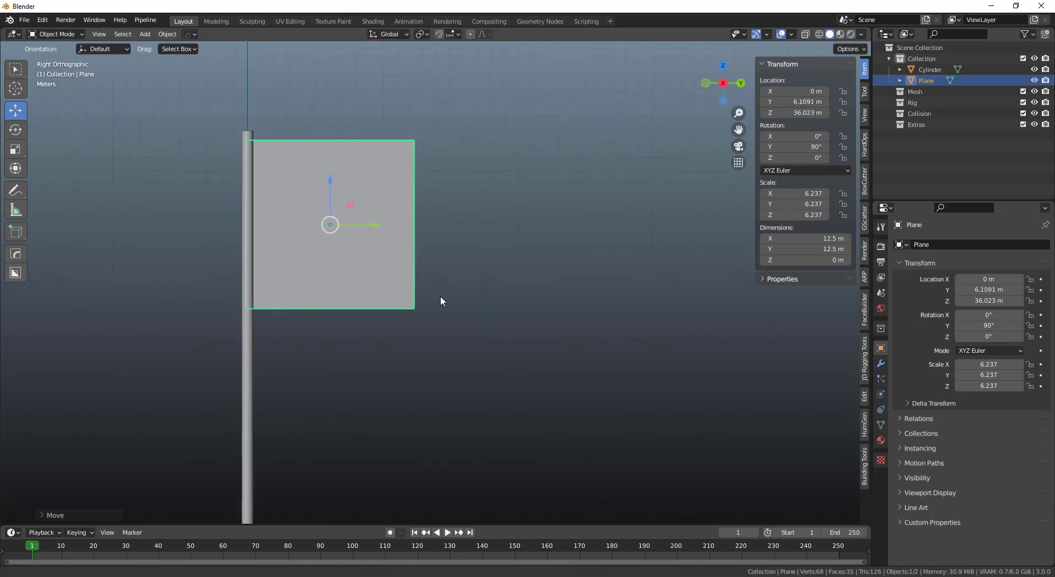
pyautogui.moveTo(333, 174); pyautogui.dragTo(335, 170)
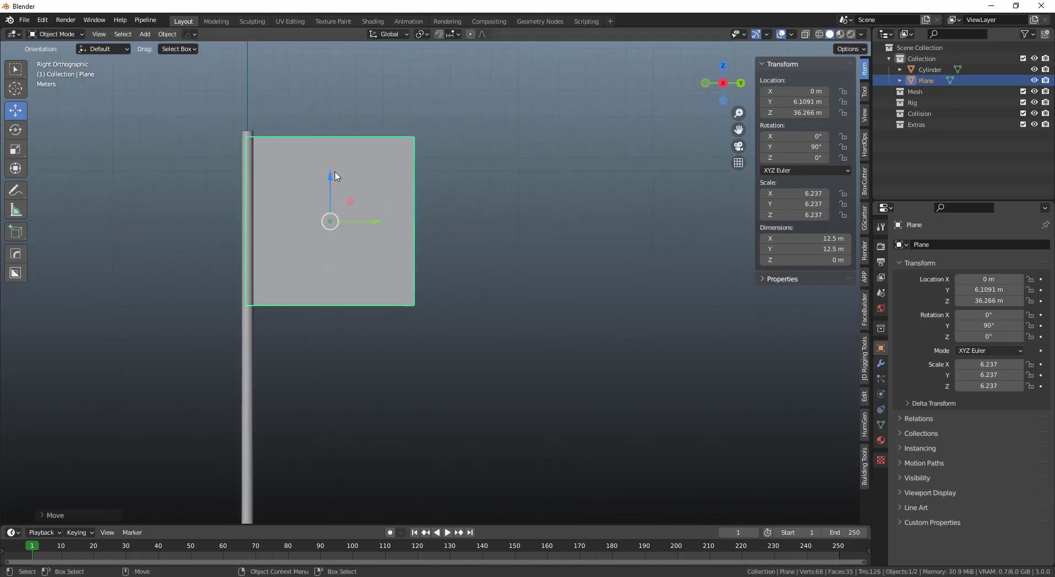
# Stretch the flag plane along Y to a scale of about 10.7 to make it a wide rectangle.
pyautogui.press('e')
pyautogui.press('r')
pyautogui.moveTo(371, 223); pyautogui.dragTo(441, 226)
# Move the flag plane along Y to about 10.82 m so its inner edge meets the pole.
pyautogui.press('w')
pyautogui.scroll(4, 387, 347)
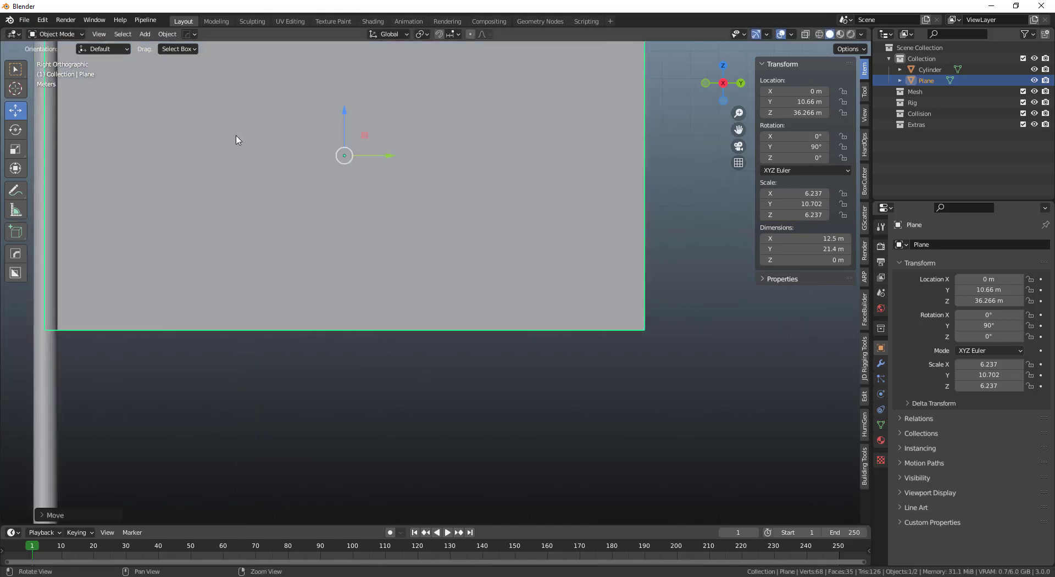
pyautogui.keyDown('shift'); pyautogui.moveTo(236, 137); pyautogui.dragTo(324, 212, button='middle'); pyautogui.keyUp('shift')
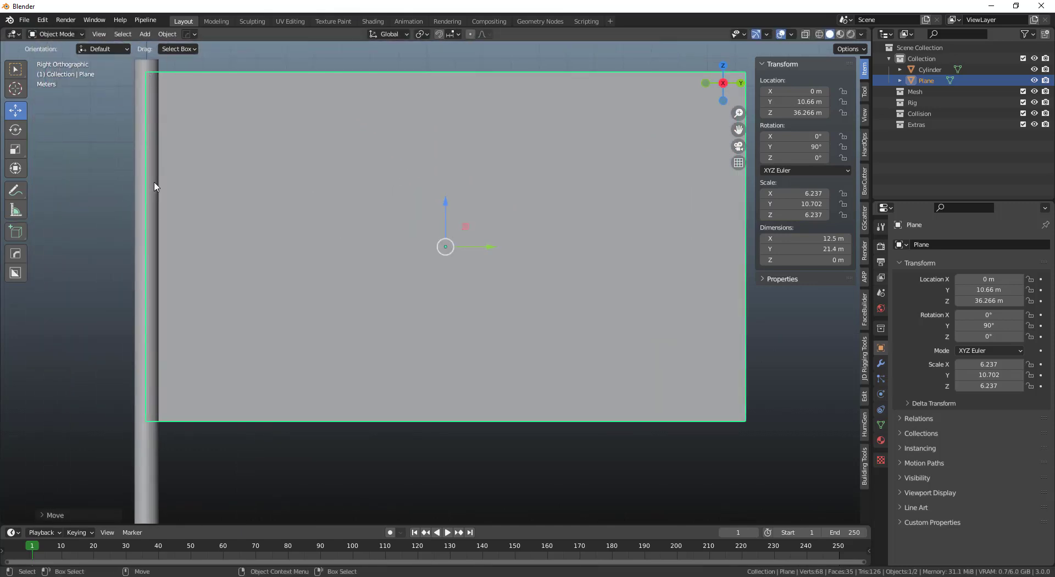
pyautogui.scroll(-2, 205, 169)
pyautogui.keyDown('alt'); pyautogui.moveTo(295, 253); pyautogui.dragTo(254, 202, button='middle'); pyautogui.keyUp('alt')
pyautogui.scroll(-2, 438, 247)
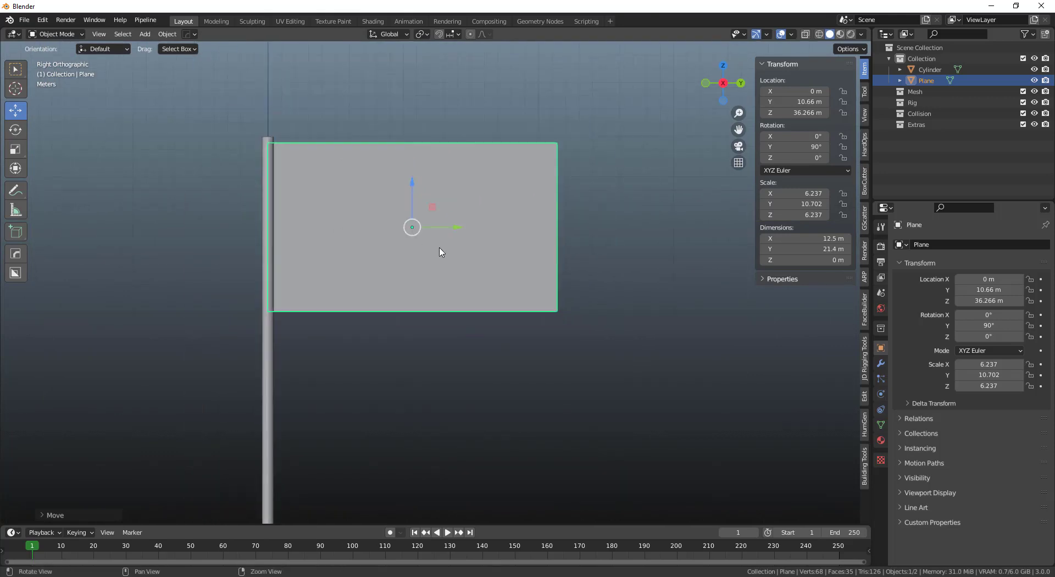
pyautogui.keyDown('alt'); pyautogui.moveTo(443, 236); pyautogui.dragTo(423, 233, button='middle'); pyautogui.keyUp('alt')
pyautogui.moveTo(435, 226); pyautogui.dragTo(439, 226)
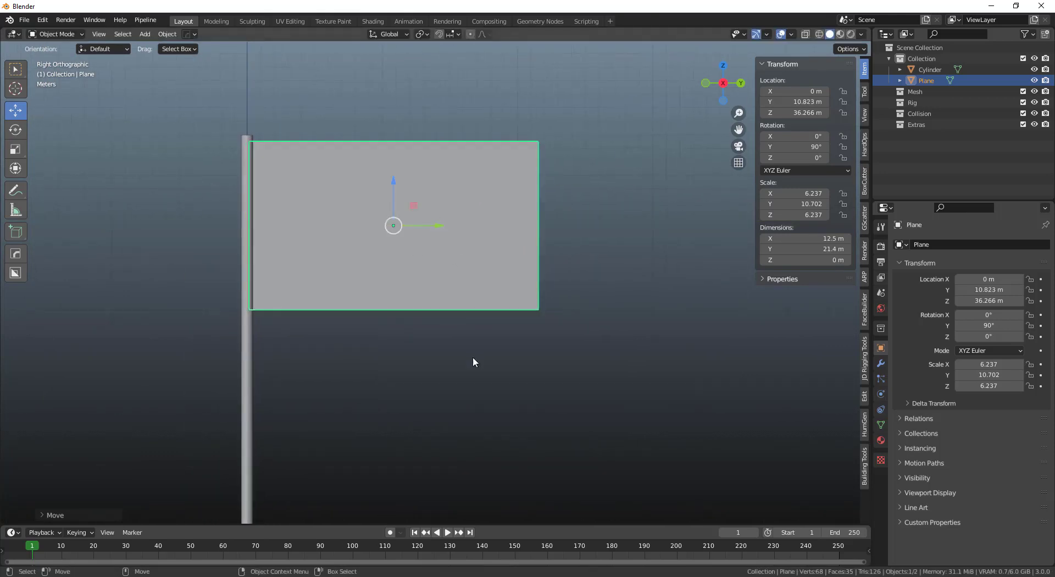
# Scale the flag plane down uniformly to about 5.65 on X and Z and 9.70 on Y.
pyautogui.click(473, 359)
pyautogui.scroll(-5, 434, 281)
pyautogui.moveTo(398, 231); pyautogui.dragTo(395, 205, button='middle')
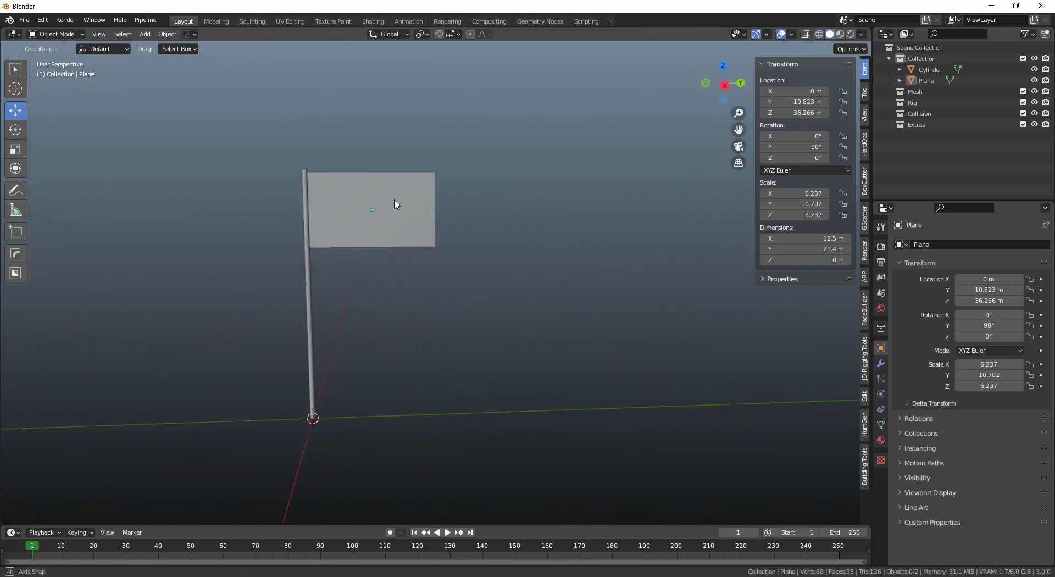
pyautogui.scroll(3, 386, 200)
pyautogui.click(401, 266)
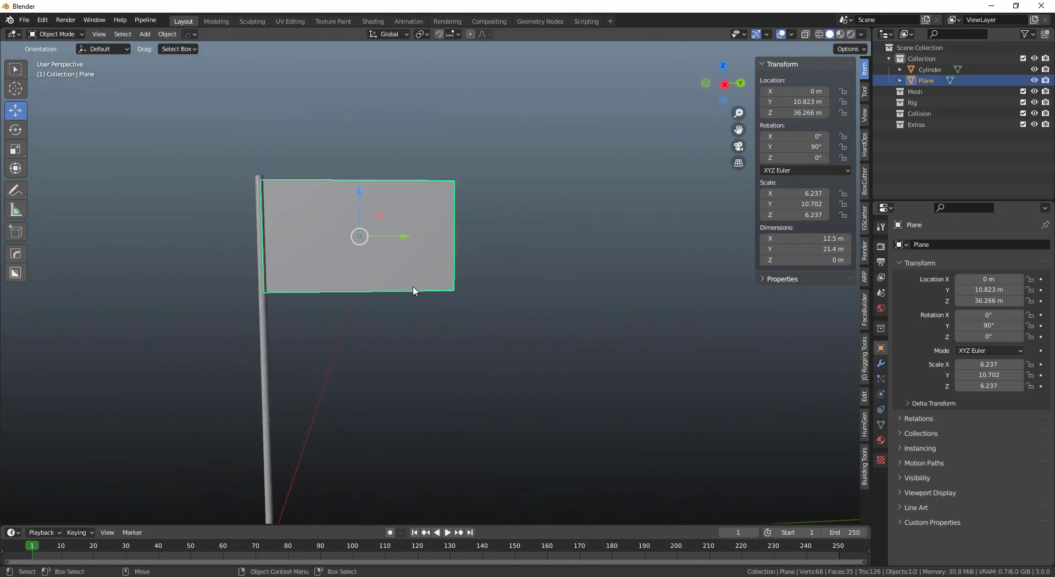
pyautogui.press('e')
pyautogui.press('r')
pyautogui.moveTo(471, 359); pyautogui.dragTo(458, 345, button='middle')
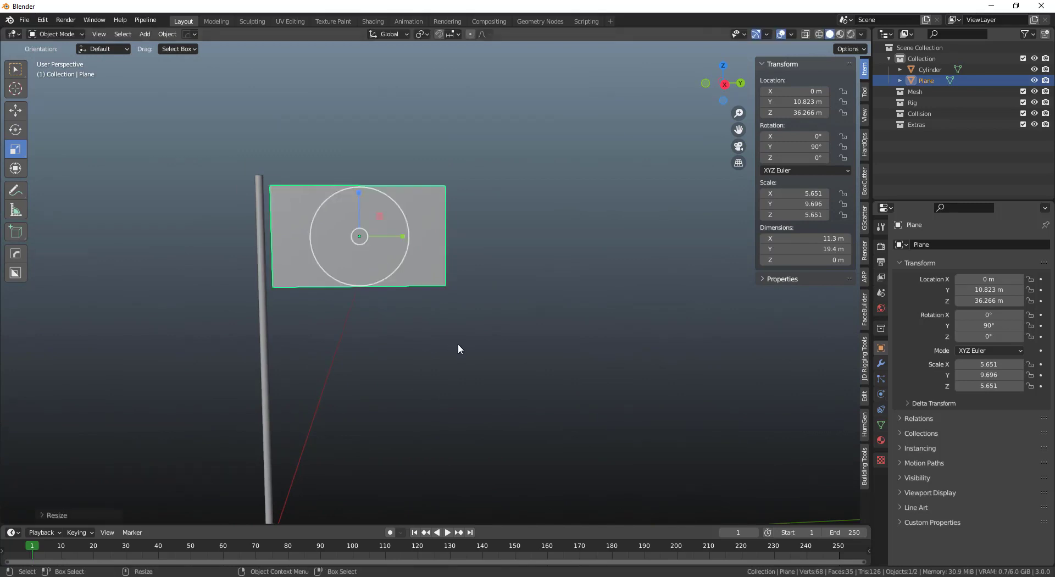
# Move the flag to about Y 9.60 m and Z 36.76 m so it meets the pole just below its tip.
pyautogui.press('w')
pyautogui.moveTo(407, 237); pyautogui.dragTo(350, 213)
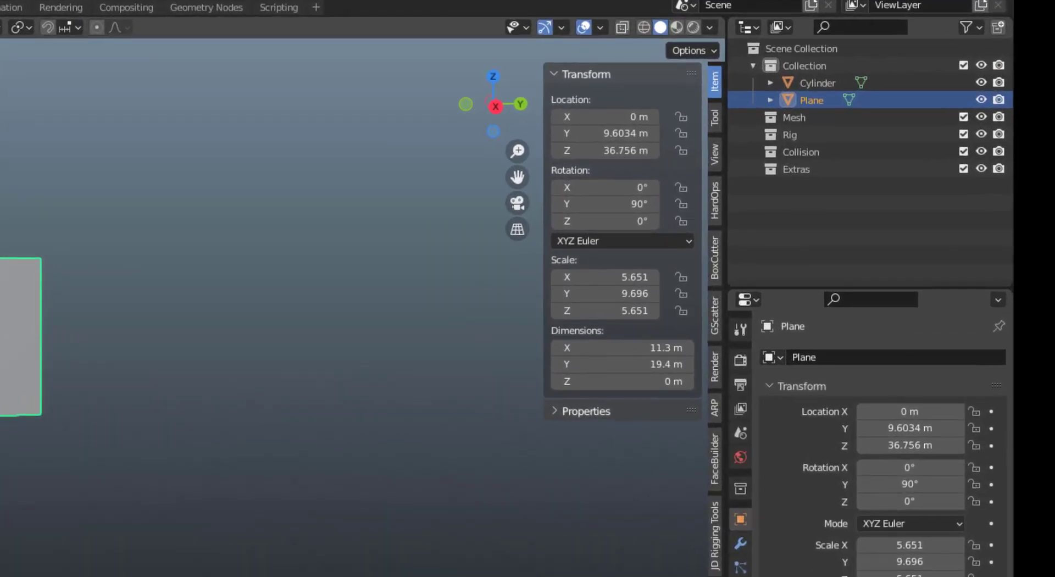
pyautogui.keyDown('shift'); pyautogui.moveTo(0, 366); pyautogui.dragTo(1, 315, button='middle'); pyautogui.keyUp('shift')
pyautogui.moveTo(97, 412); pyautogui.dragTo(120, 401, button='middle')
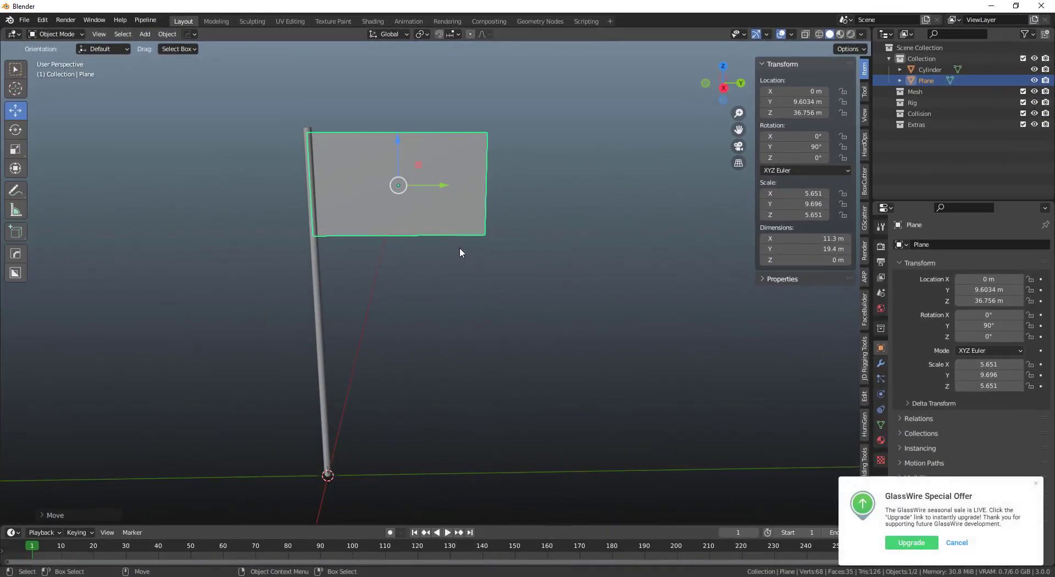
pyautogui.click(1036, 487)
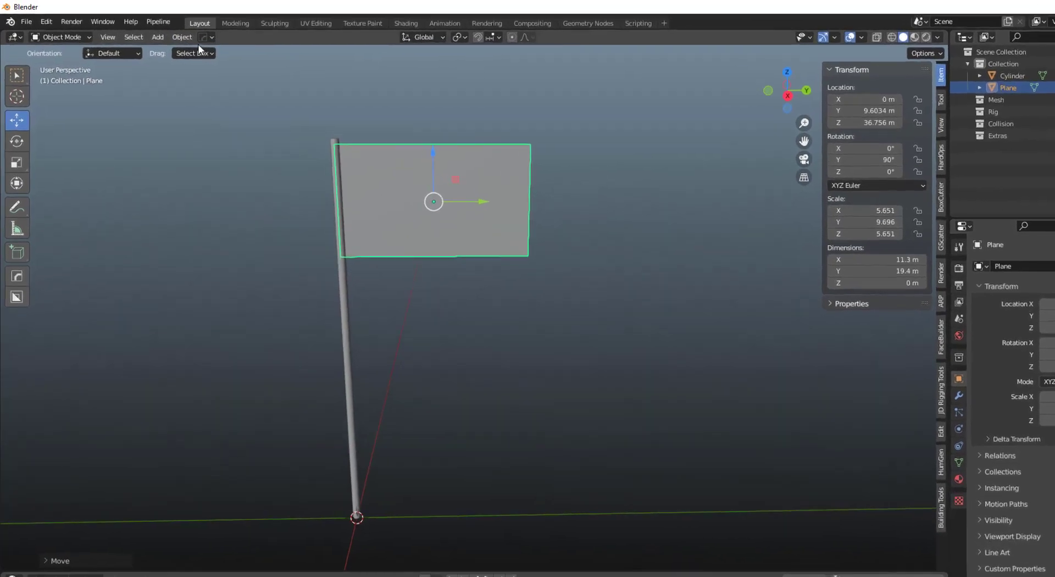
# Apply all transforms to the flag plane and set its origin back to the centre of its geometry.
pyautogui.click(167, 34)
pyautogui.click(918, 336)
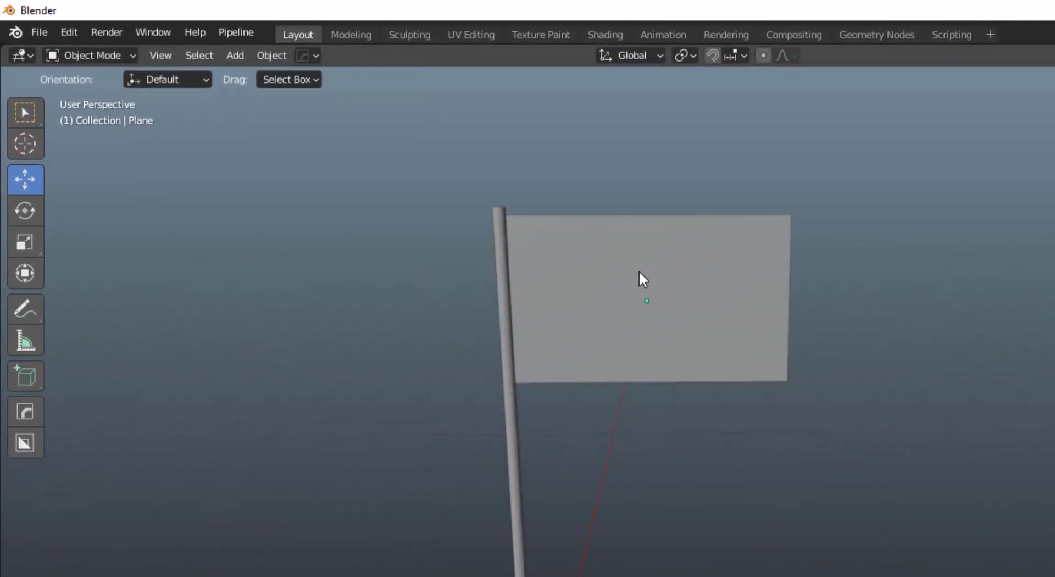
pyautogui.click(615, 272)
pyautogui.click(272, 55)
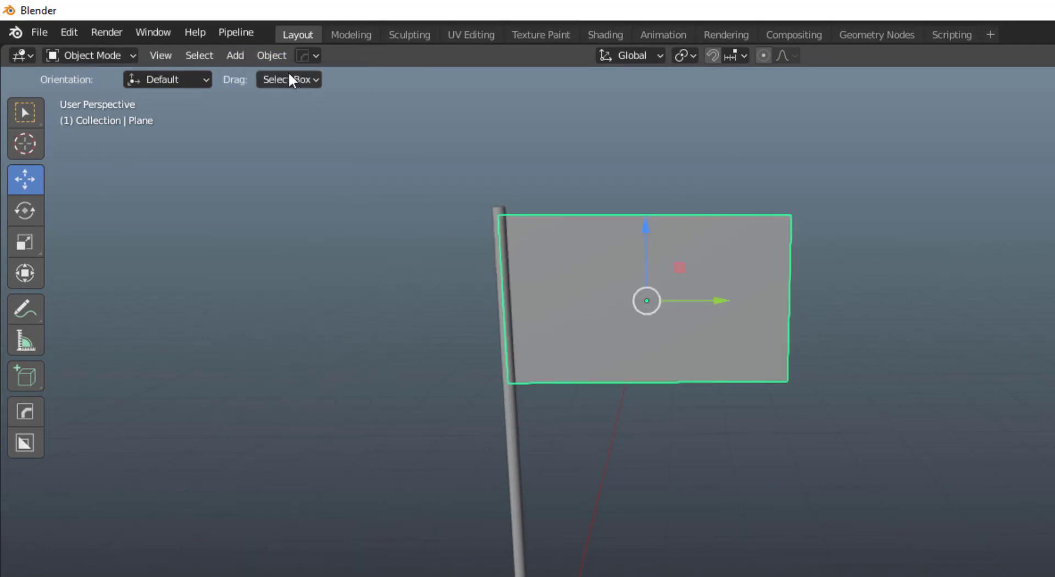
pyautogui.click(275, 54)
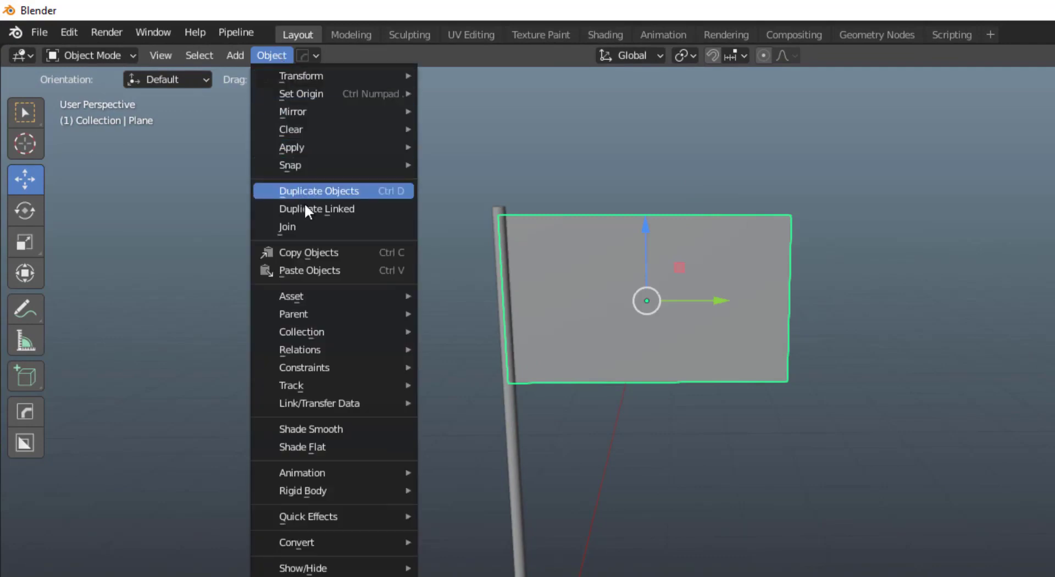
pyautogui.moveTo(332, 163)
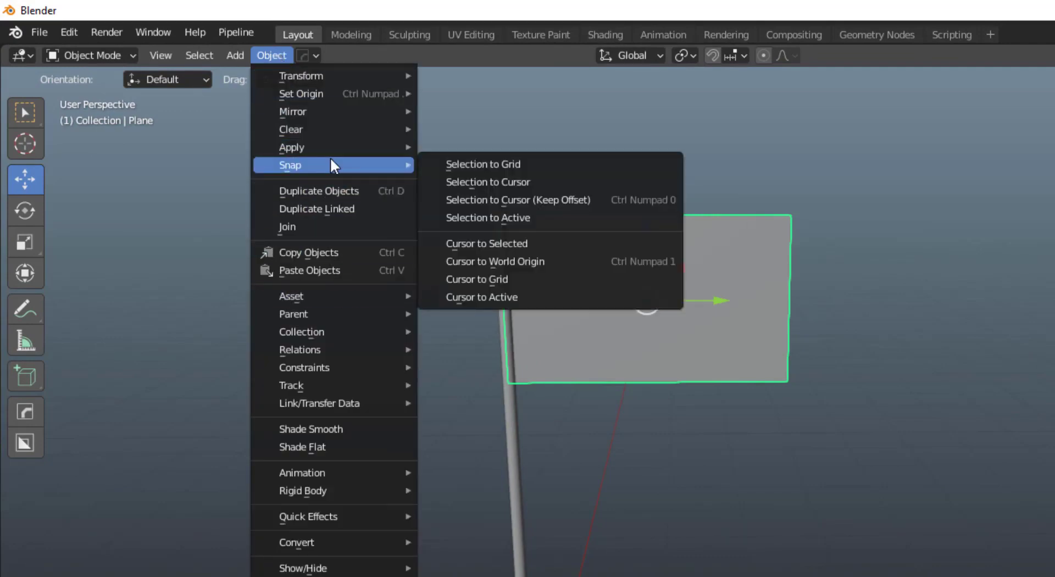
pyautogui.moveTo(323, 144)
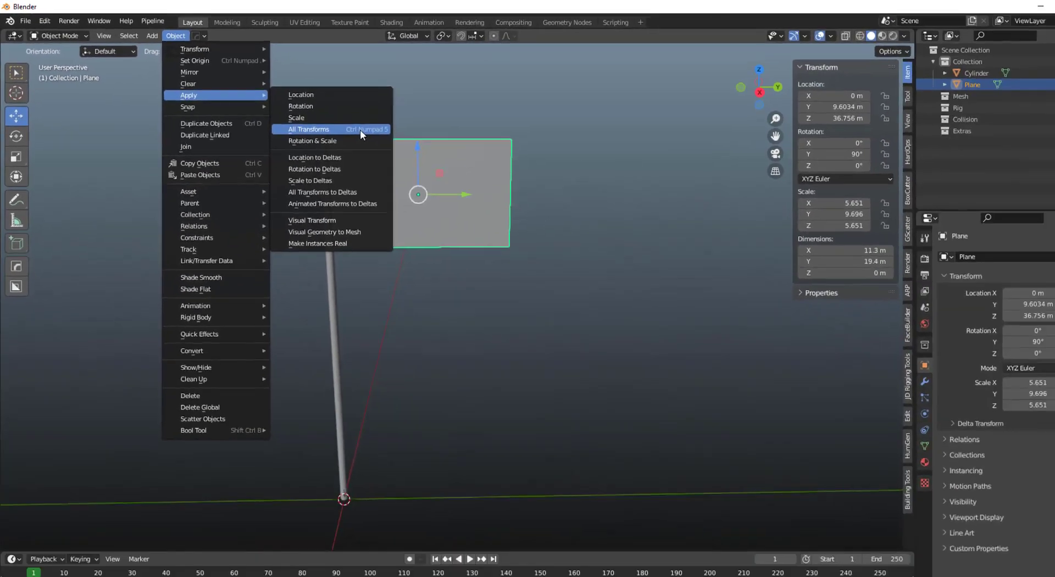
pyautogui.click(362, 133)
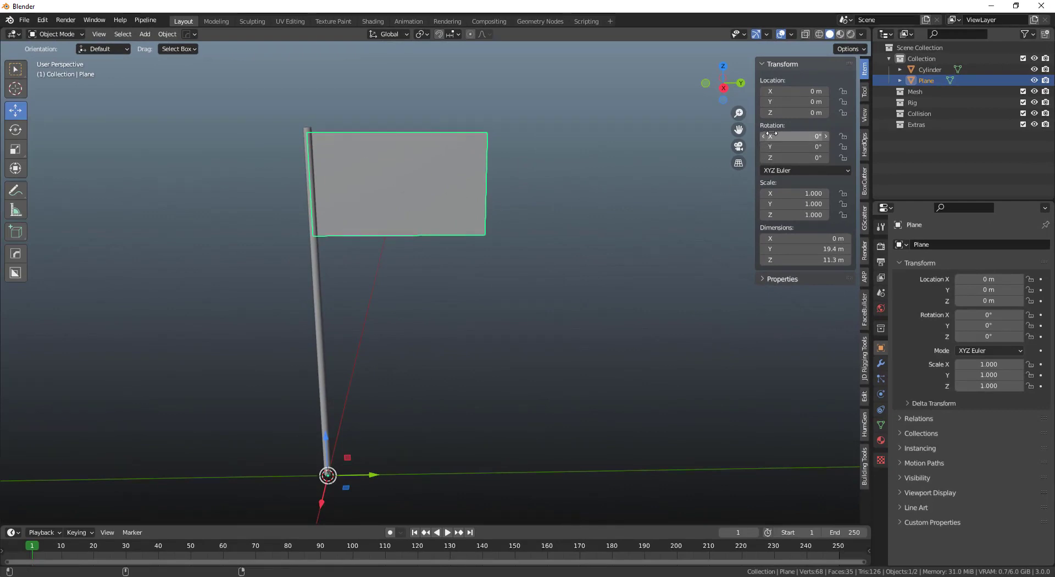
pyautogui.moveTo(454, 248); pyautogui.dragTo(435, 274, button='middle')
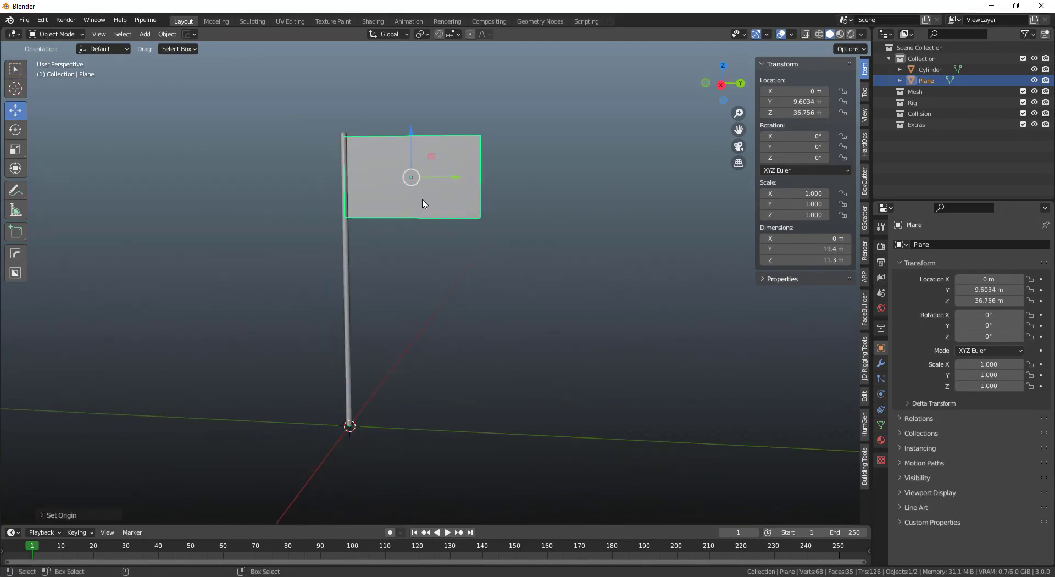
pyautogui.moveTo(409, 218); pyautogui.dragTo(419, 245, button='middle')
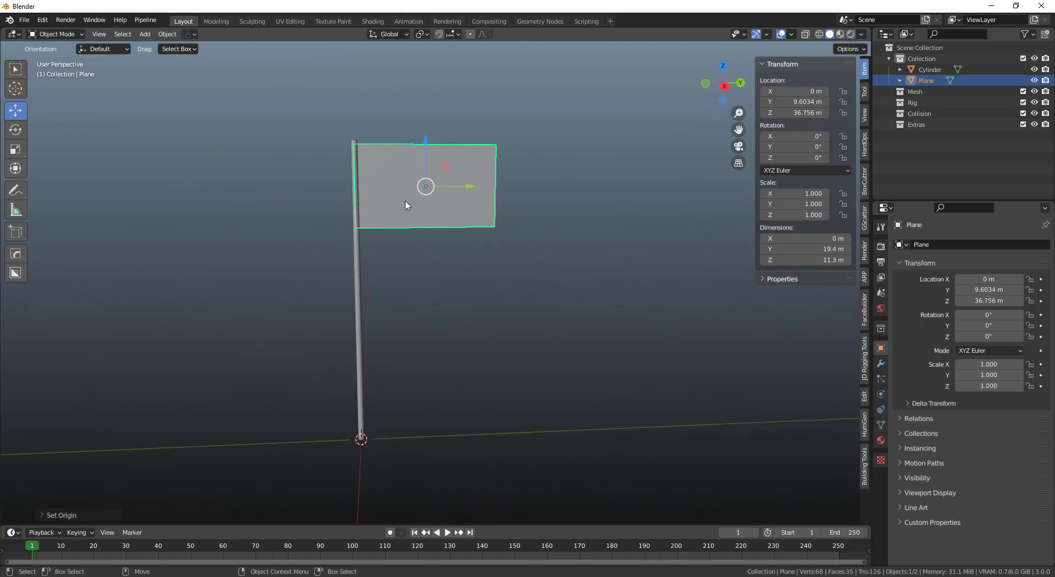
# Enter Edit Mode on the flag plane and select its single face in face selection mode.
pyautogui.press('Tab')
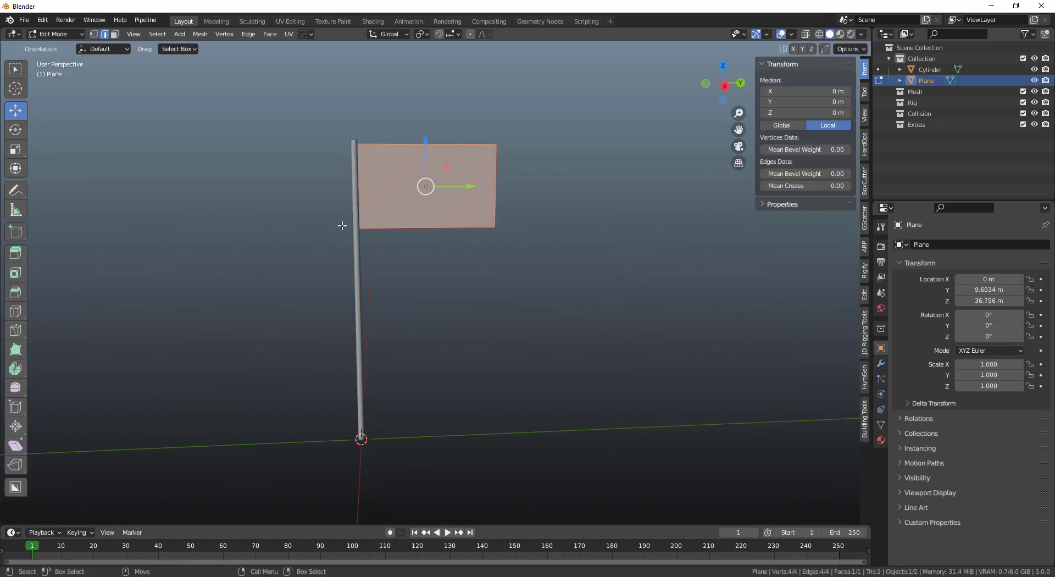
pyautogui.rightClick(407, 168)
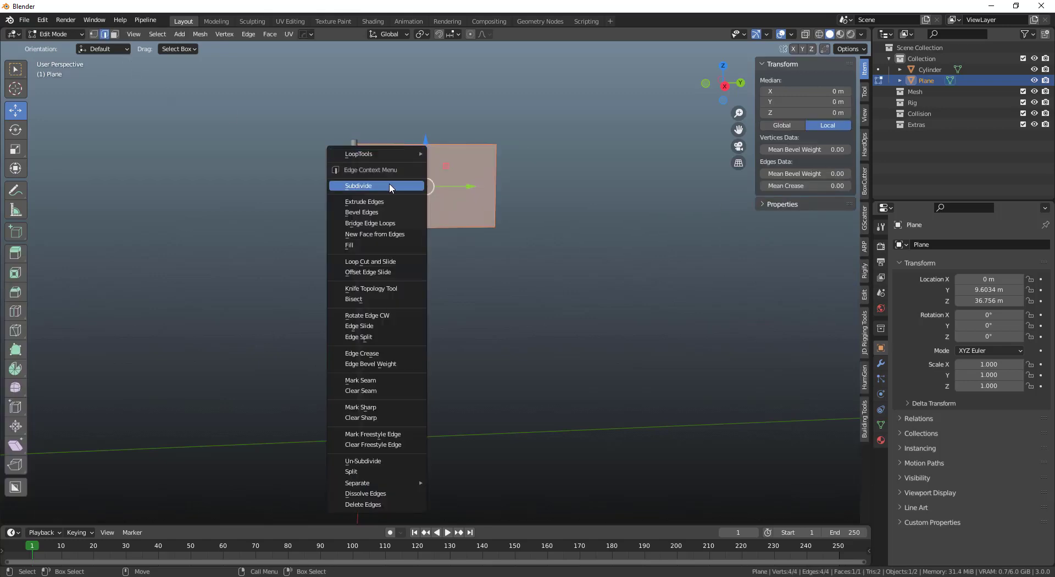
pyautogui.click(622, 214)
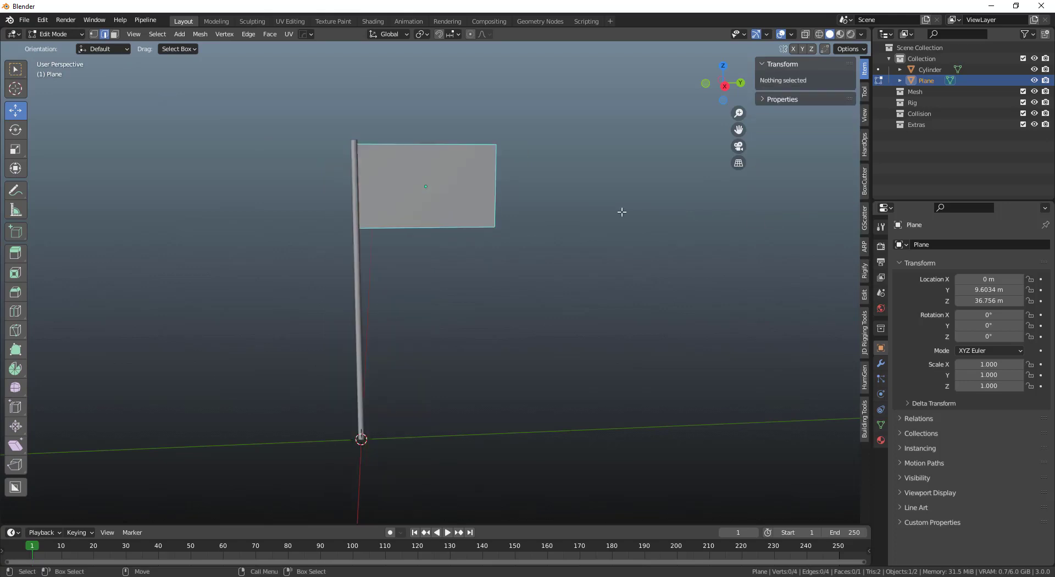
pyautogui.click(495, 184)
pyautogui.click(424, 178)
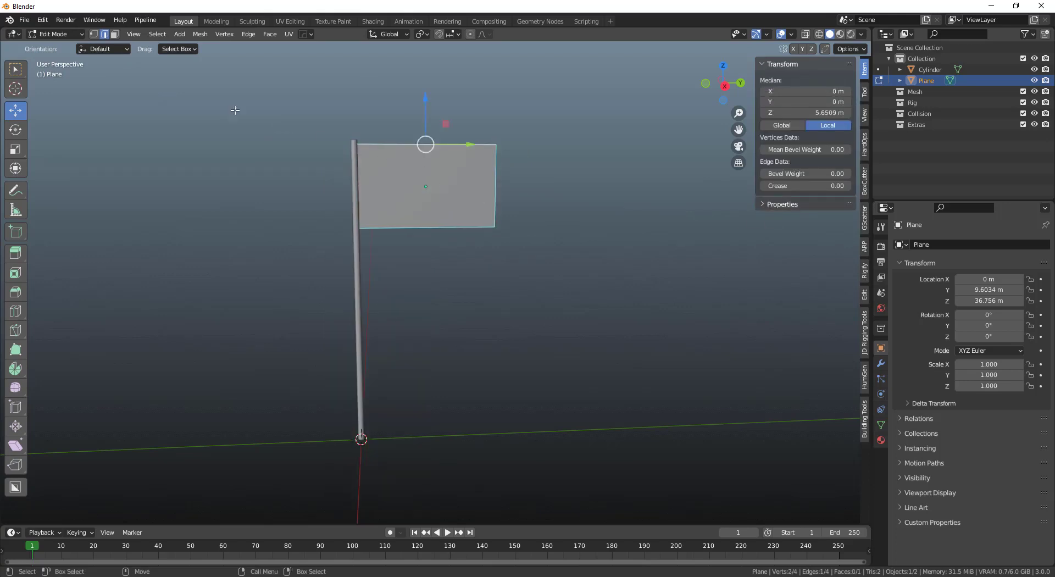
pyautogui.click(115, 35)
pyautogui.click(397, 175)
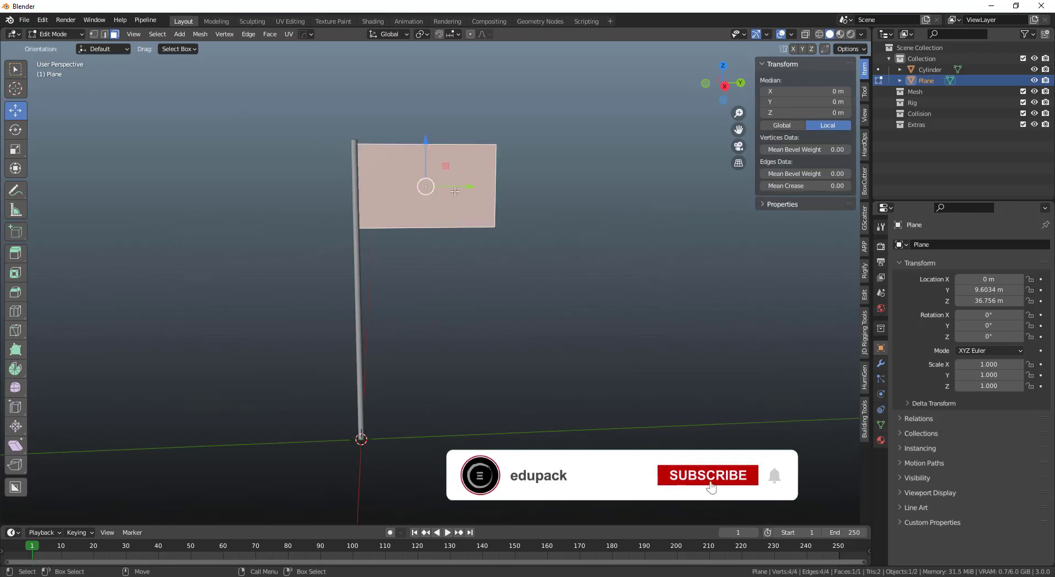
# Subdivide the selected flag face with 50 cuts.
pyautogui.rightClick(410, 184)
pyautogui.click(379, 201)
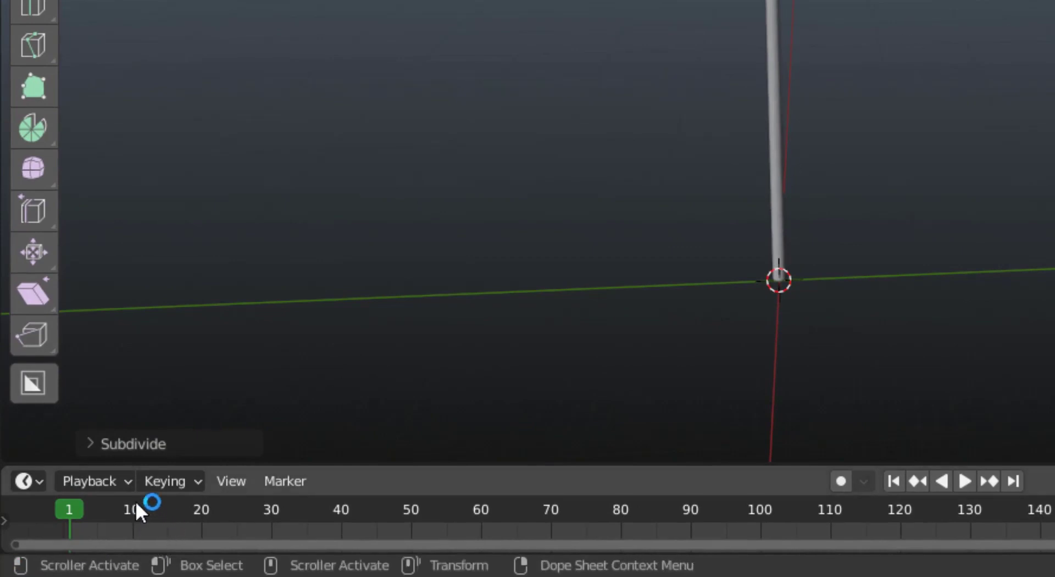
pyautogui.click(89, 439)
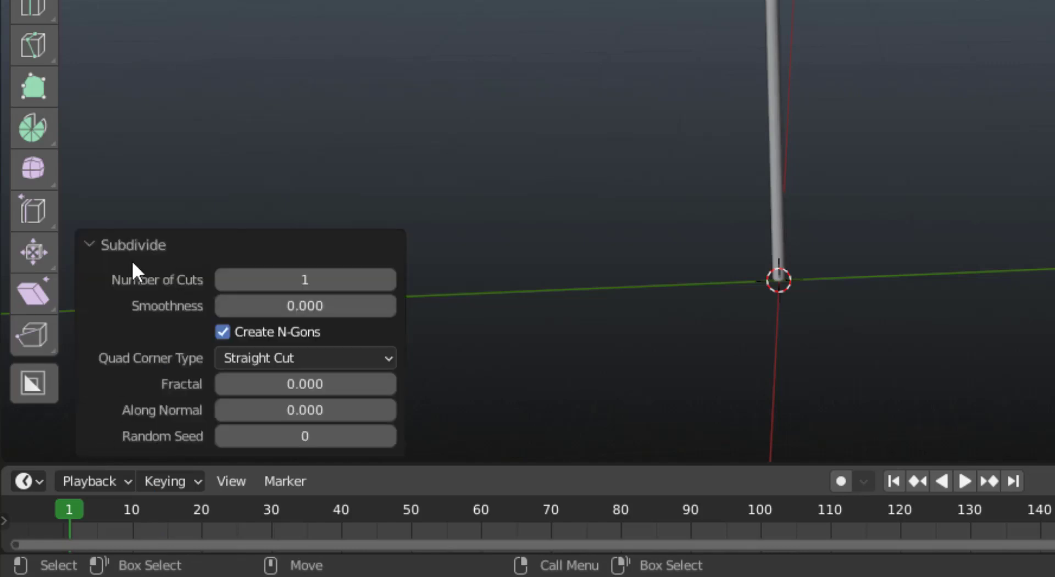
pyautogui.click(297, 280)
pyautogui.write('50')
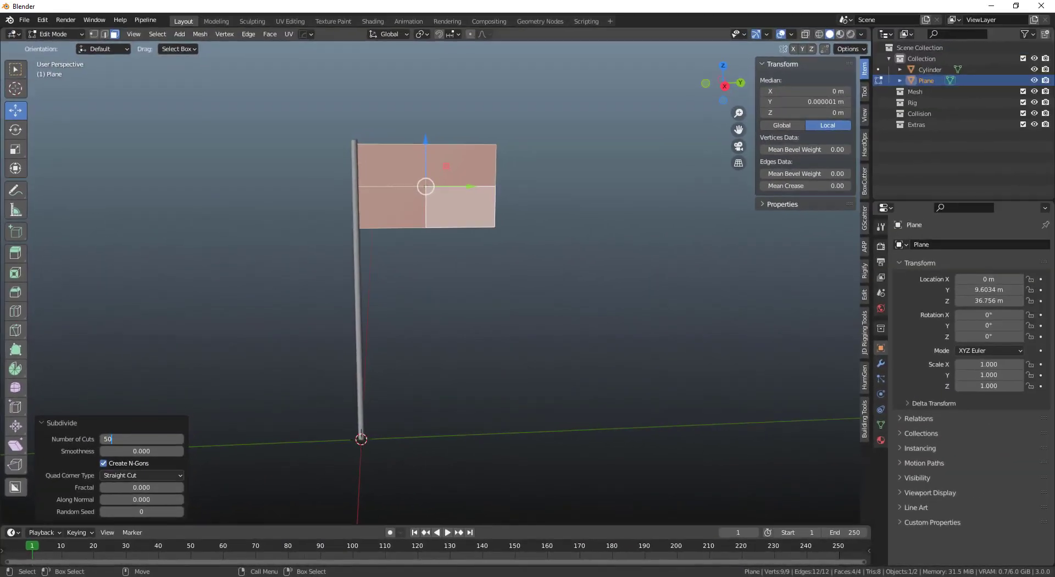
pyautogui.press('Return')
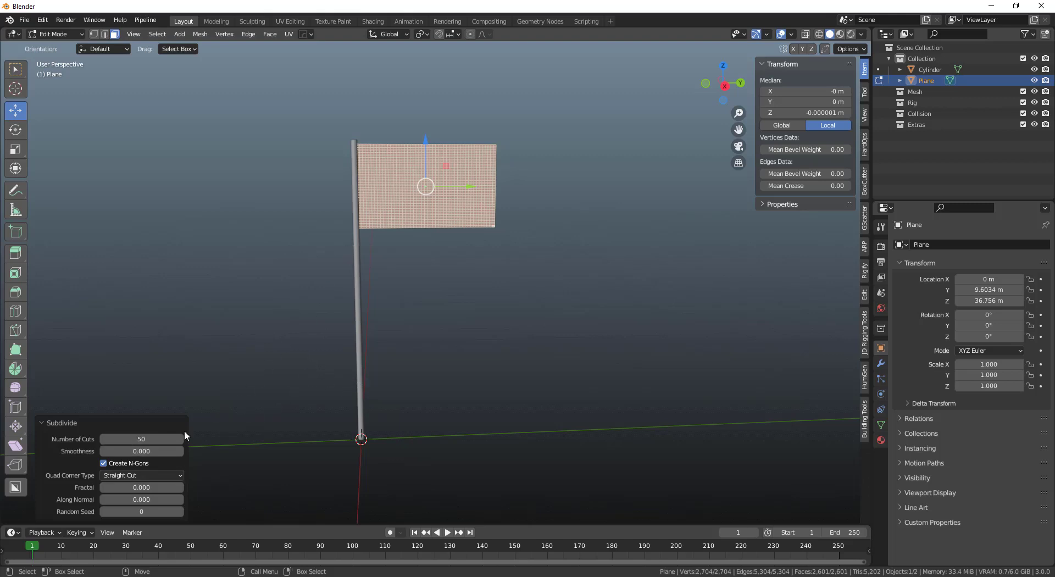
# Return the subdivided flag plane to Object Mode.
pyautogui.moveTo(438, 186); pyautogui.dragTo(292, 457, button='middle')
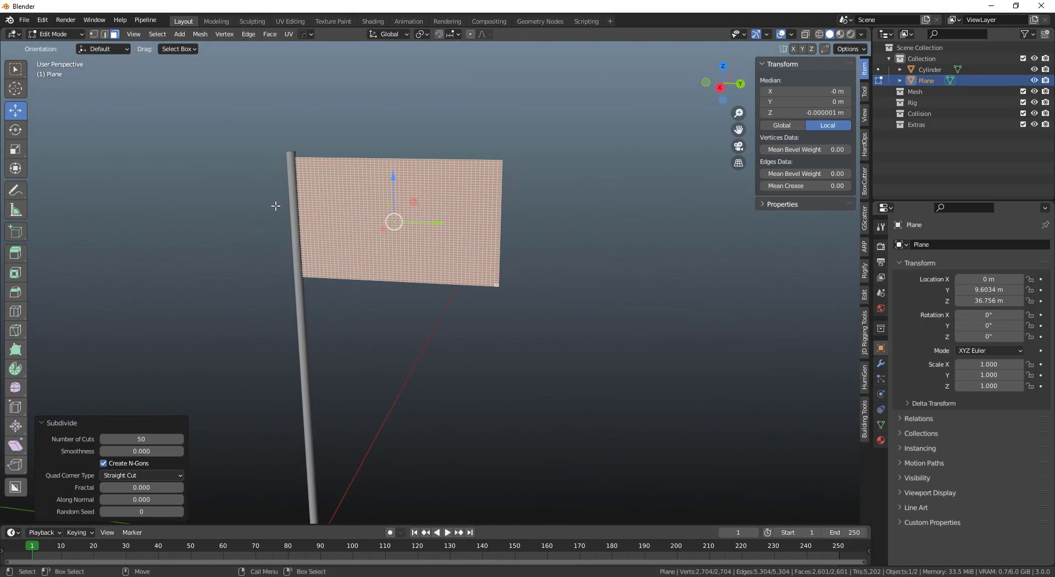
pyautogui.click(68, 36)
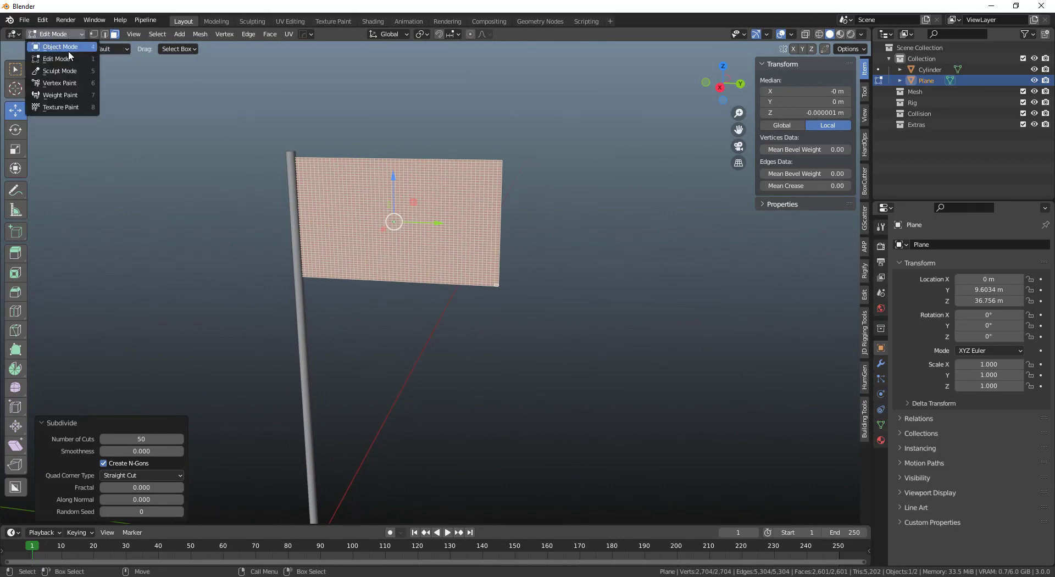
pyautogui.click(69, 51)
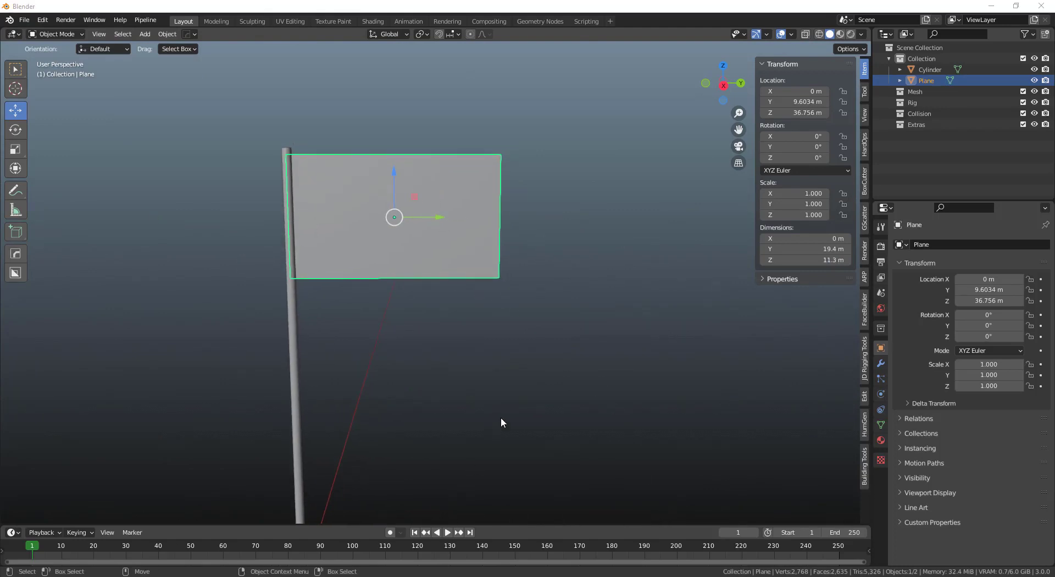
pyautogui.press('g')
pyautogui.click(443, 305)
pyautogui.scroll(-1, 443, 305)
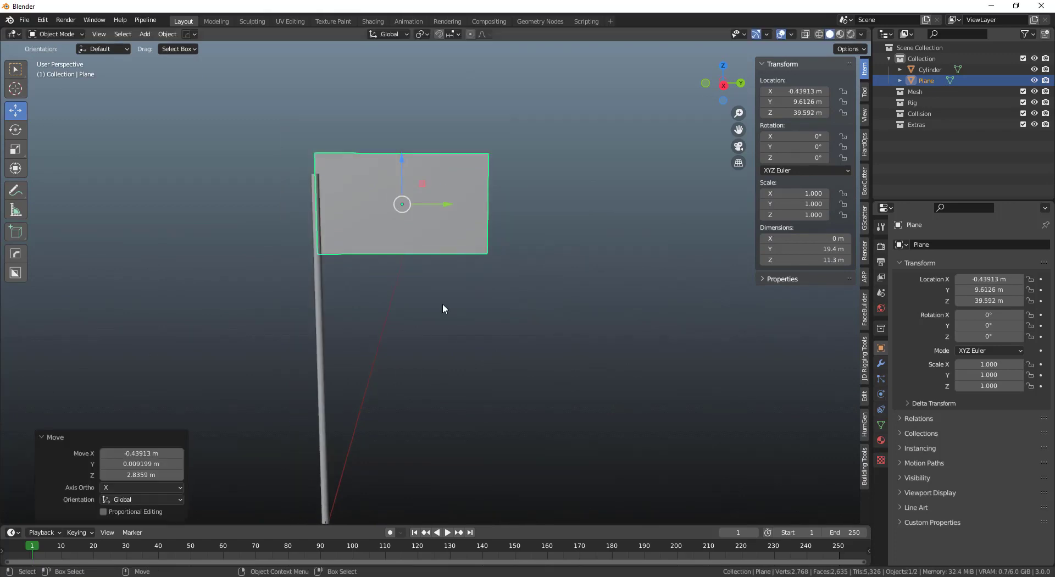
pyautogui.hotkey('ctrl', 'z')
# Add Cloth physics to the flag plane and apply the Silk preset.
pyautogui.keyDown('shift'); pyautogui.moveTo(443, 351); pyautogui.dragTo(453, 319, button='middle'); pyautogui.keyUp('shift')
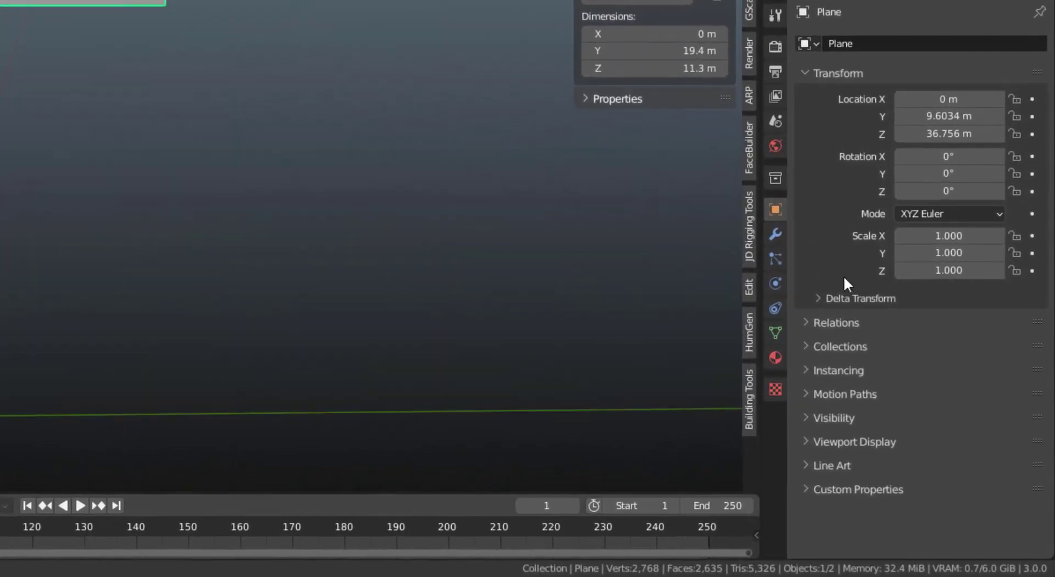
pyautogui.click(775, 283)
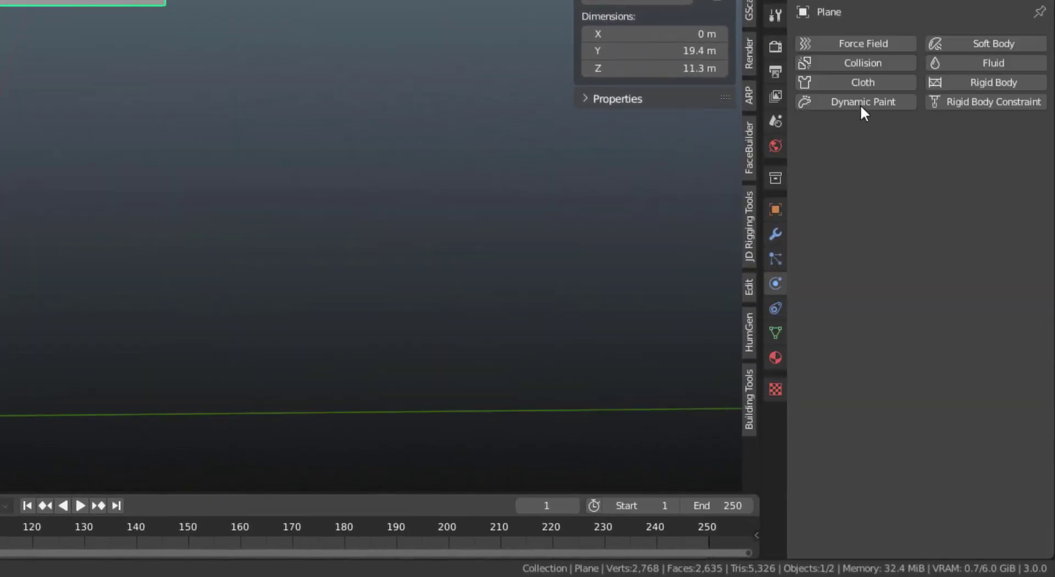
pyautogui.click(865, 84)
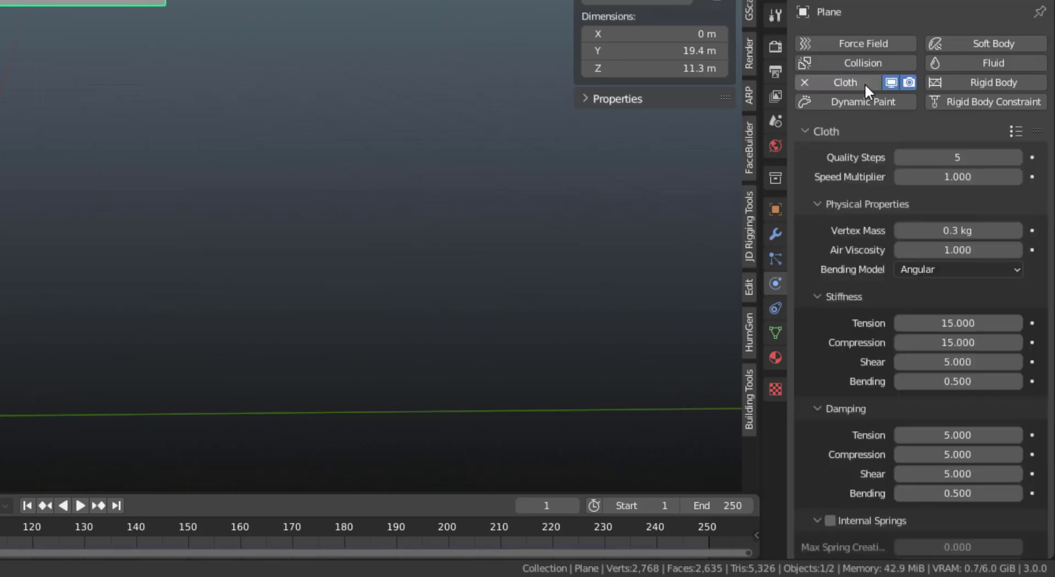
pyautogui.click(1014, 130)
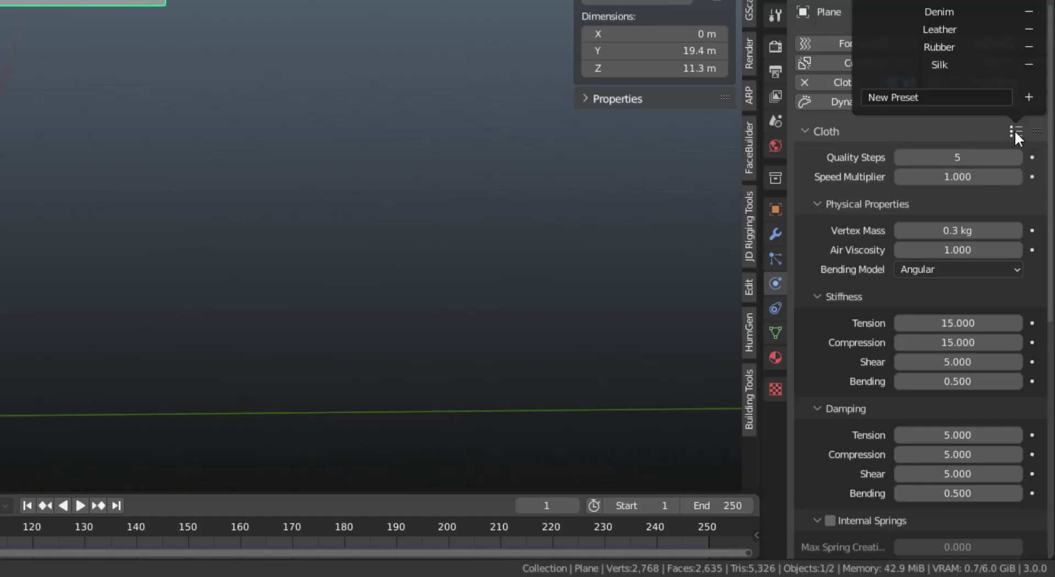
pyautogui.click(992, 61)
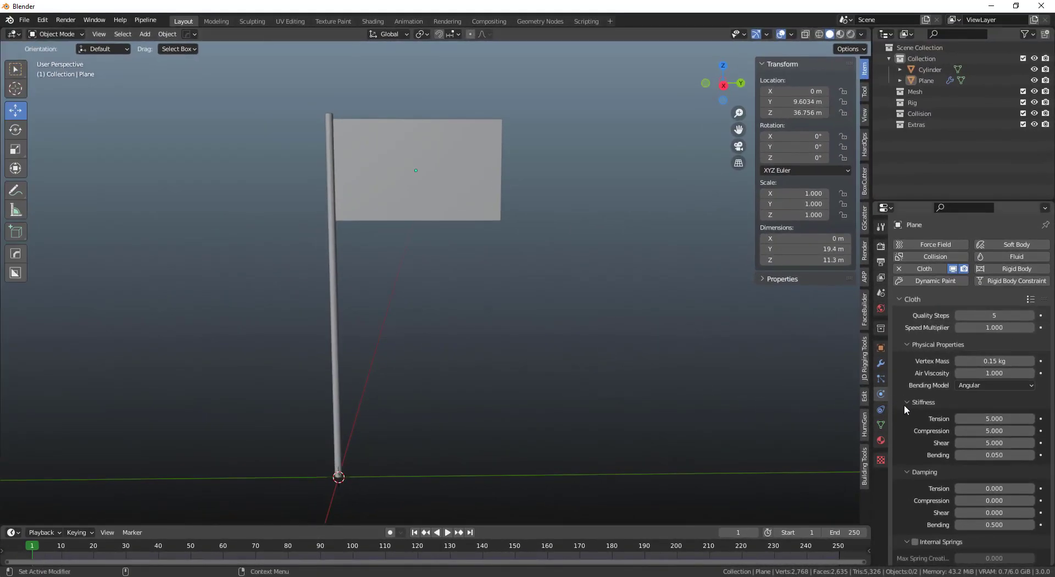
# Play the cloth simulation to see how the unpinned flag behaves, and return to frame 1.
pyautogui.click(447, 535)
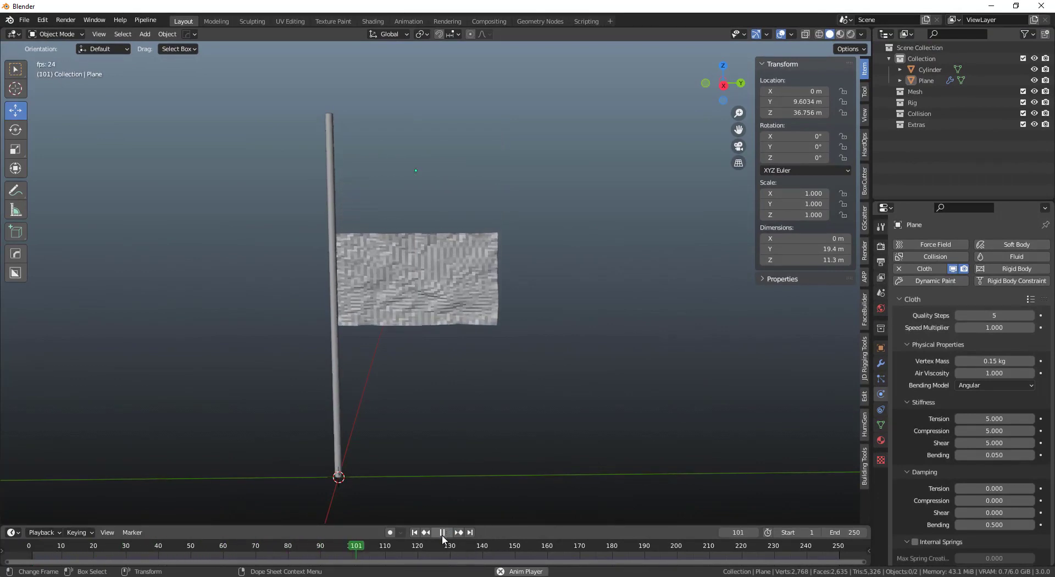
pyautogui.click(442, 532)
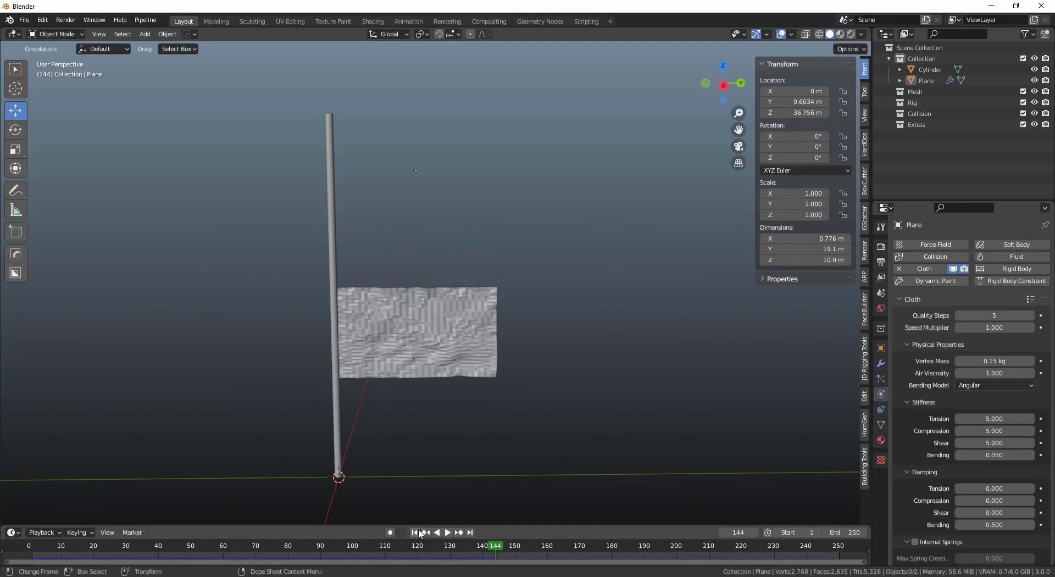
pyautogui.click(416, 534)
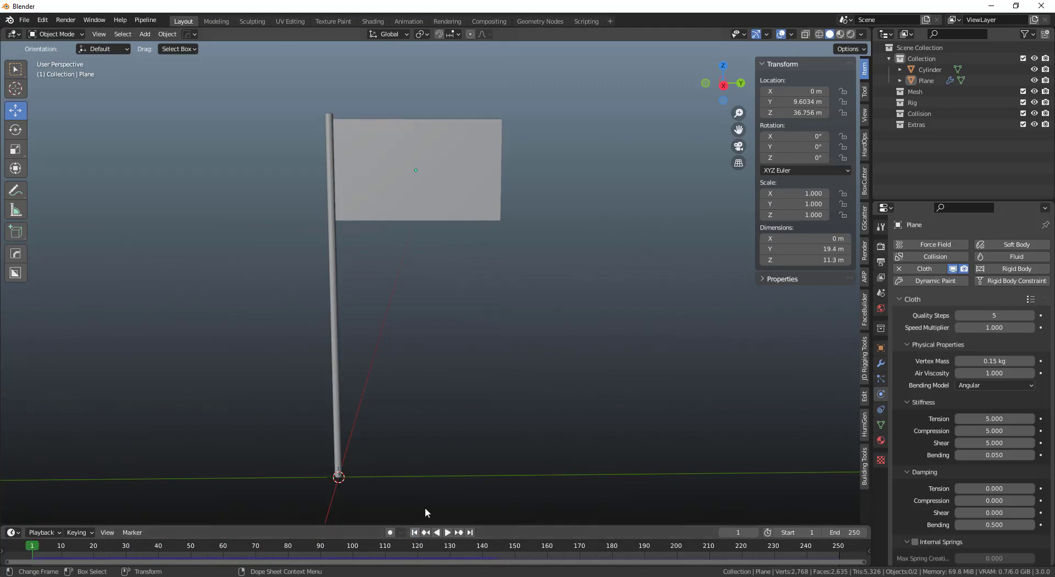
# Replay the simulation with the flag plane selected, examine the cloth surface up close, and rewind to frame 1.
pyautogui.click(404, 152)
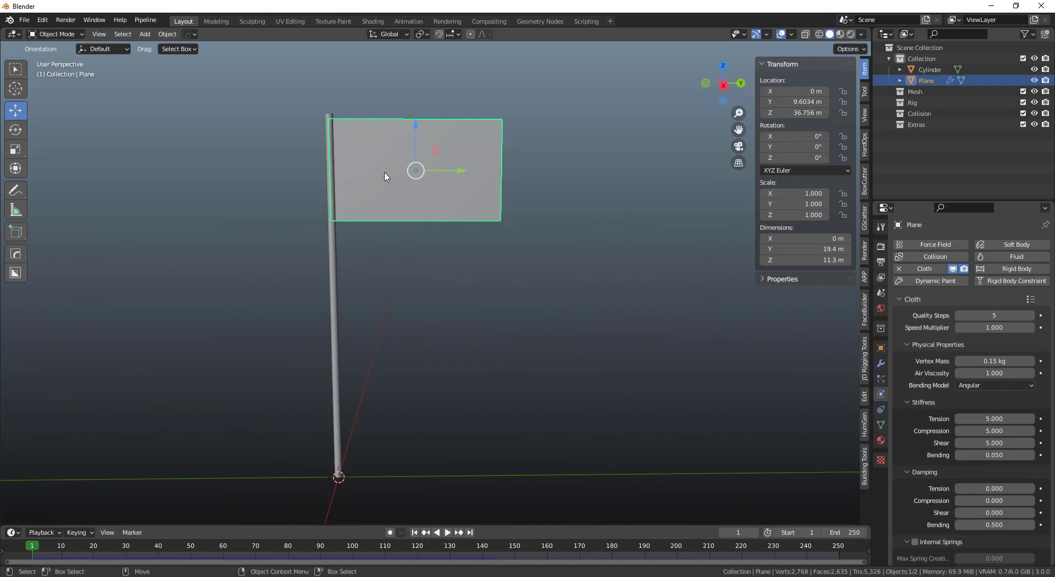
pyautogui.click(446, 531)
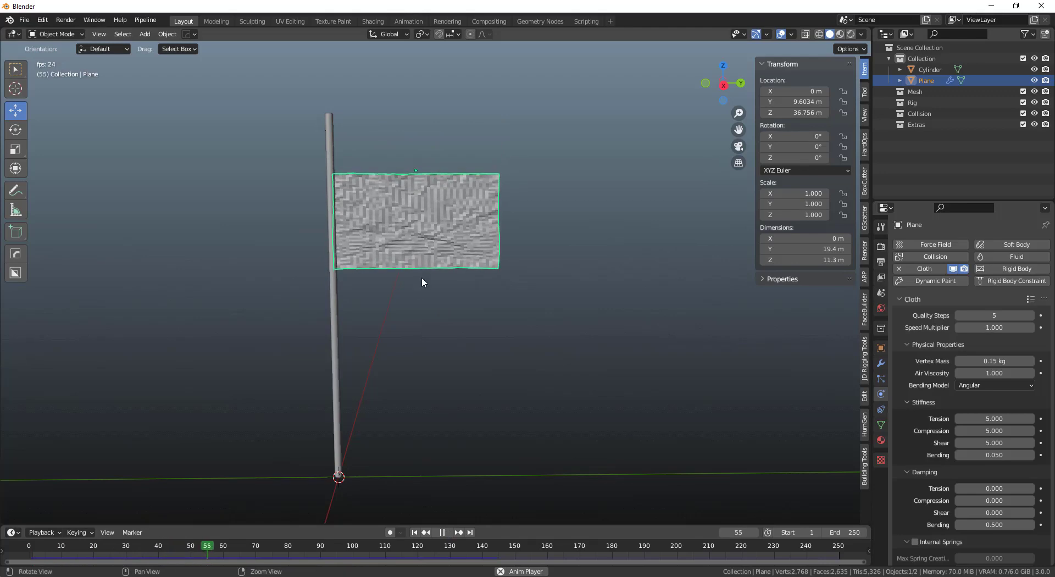
pyautogui.scroll(5, 426, 308)
pyautogui.press('space')
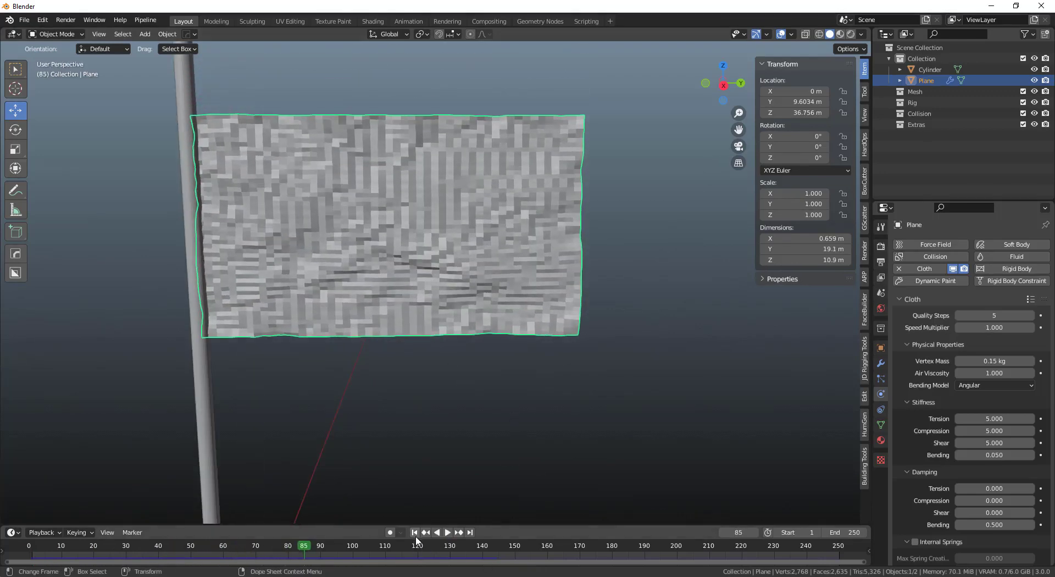
pyautogui.click(414, 532)
# Select the flagpole cylinder and hide it in the viewport.
pyautogui.keyDown('shift'); pyautogui.moveTo(318, 224); pyautogui.dragTo(458, 461, button='middle'); pyautogui.keyUp('shift')
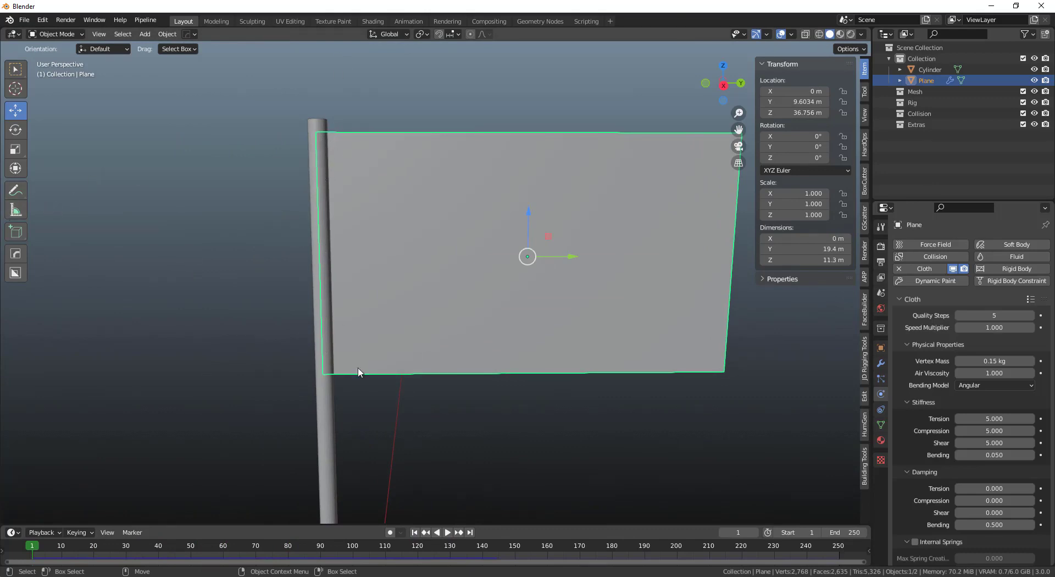
pyautogui.keyDown('shift'); pyautogui.moveTo(404, 414); pyautogui.dragTo(371, 358, button='middle'); pyautogui.keyUp('shift')
pyautogui.scroll(-3, 389, 374)
pyautogui.keyDown('shift'); pyautogui.moveTo(406, 393); pyautogui.dragTo(372, 372, button='middle'); pyautogui.keyUp('shift')
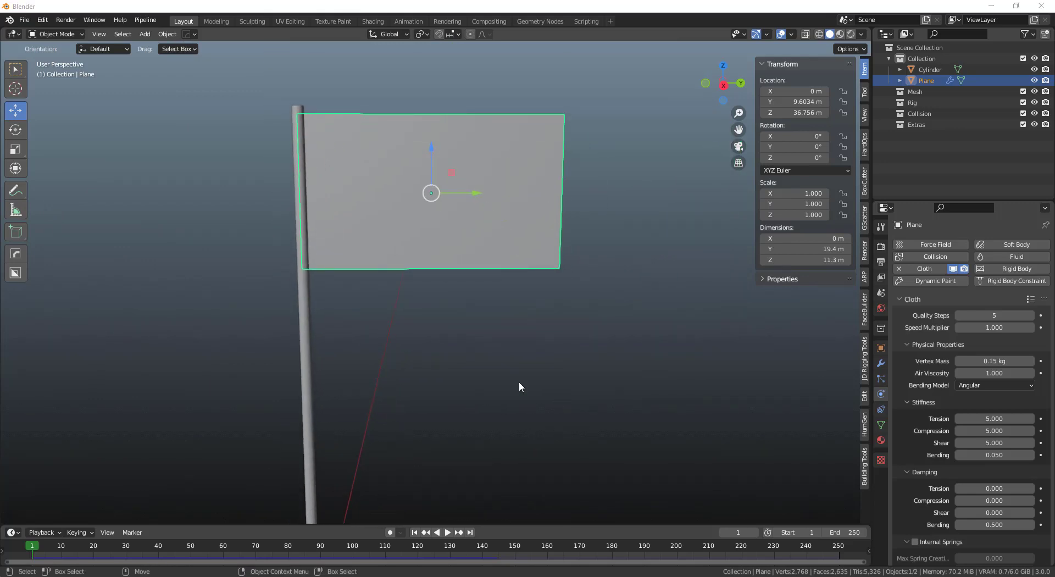
pyautogui.moveTo(385, 313); pyautogui.dragTo(391, 308, button='middle')
pyautogui.hotkey('ctrl', 'z')
pyautogui.click(305, 304)
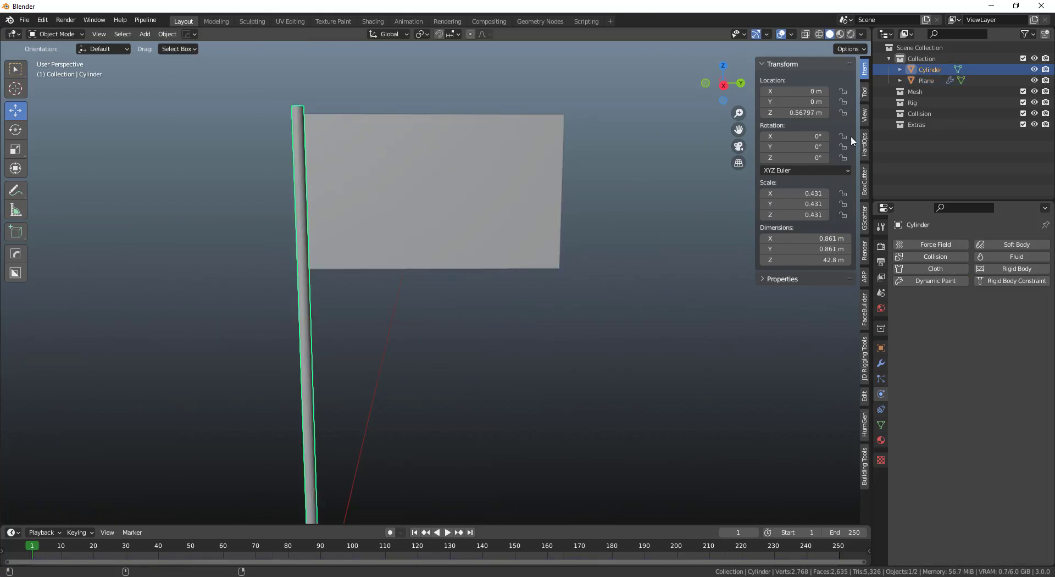
pyautogui.click(1035, 70)
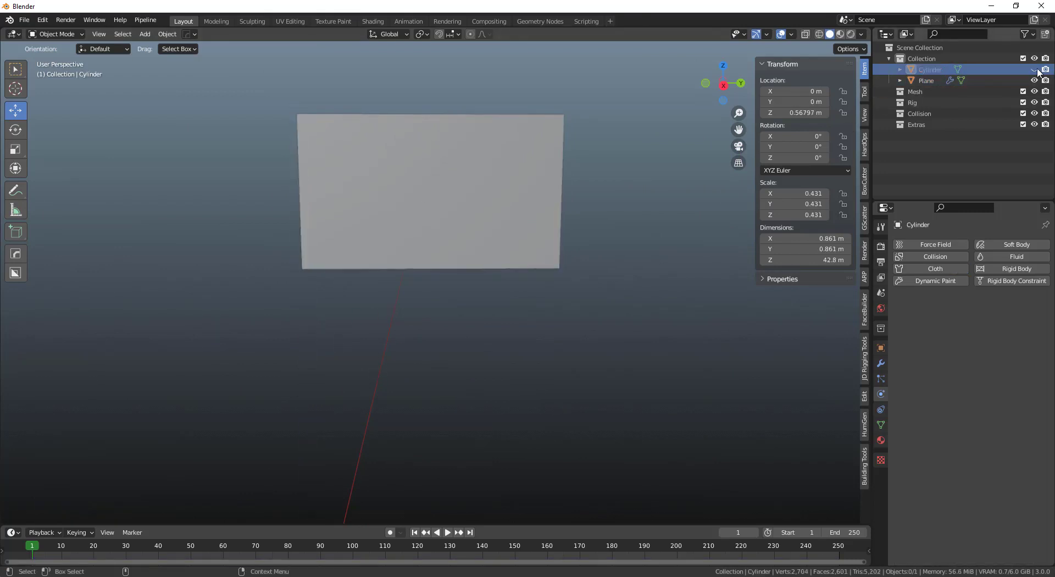
# Open the flag plane in Edit Mode in the right orthographic view.
pyautogui.click(414, 159)
pyautogui.click(724, 86)
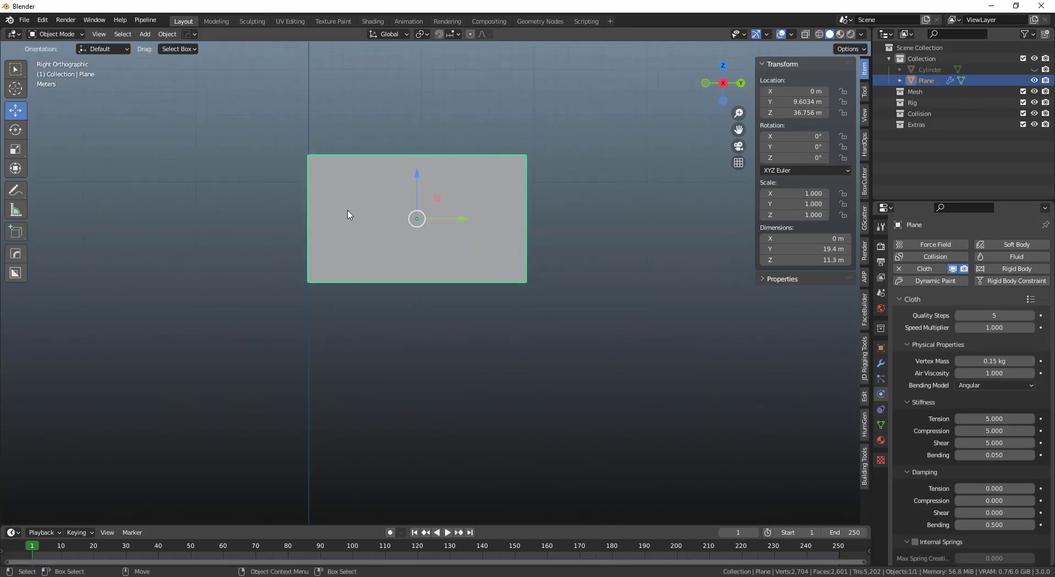
pyautogui.press('Tab')
pyautogui.scroll(3, 326, 176)
pyautogui.keyDown('alt'); pyautogui.moveTo(326, 177); pyautogui.dragTo(423, 252, button='middle'); pyautogui.keyUp('alt')
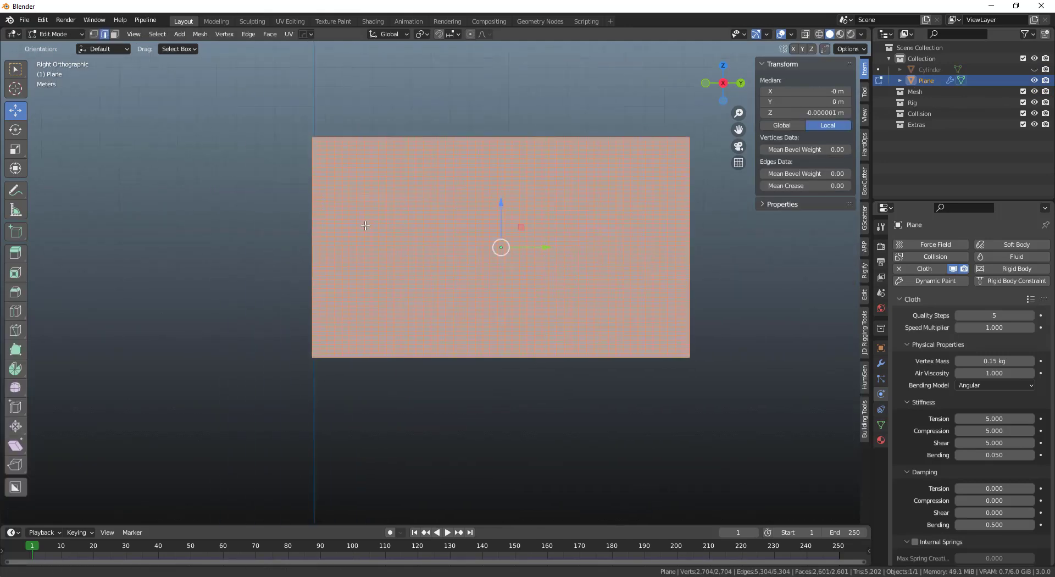
pyautogui.scroll(1, 324, 189)
pyautogui.keyDown('alt'); pyautogui.moveTo(324, 188); pyautogui.dragTo(324, 234, button='middle'); pyautogui.keyUp('alt')
pyautogui.scroll(1, 322, 273)
pyautogui.keyDown('alt'); pyautogui.moveTo(322, 273); pyautogui.dragTo(325, 263, button='middle'); pyautogui.keyUp('alt')
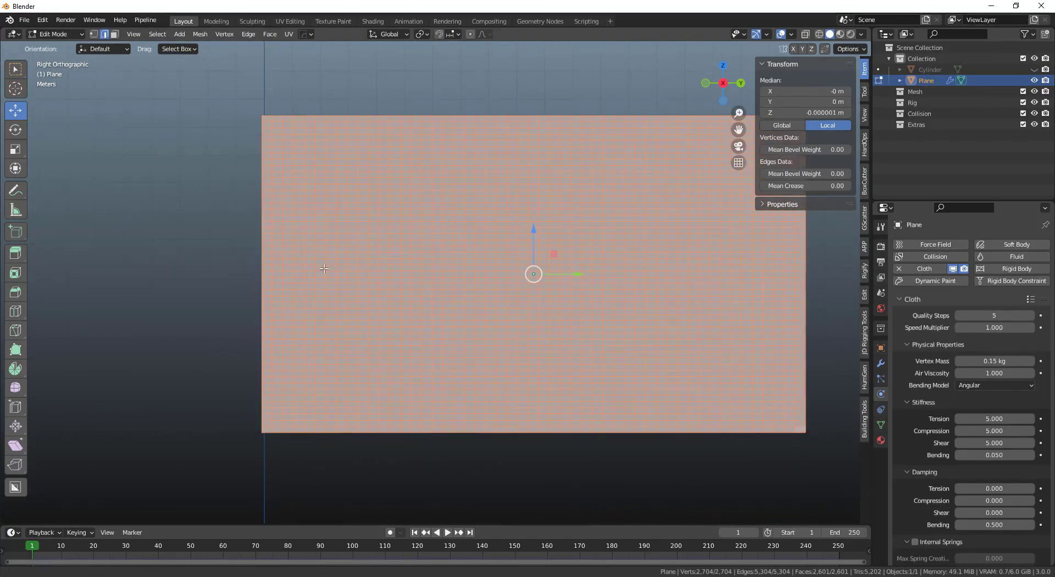
# In vertex selection mode, select only the first three vertex columns along the flag's pole-side edge.
pyautogui.click(93, 34)
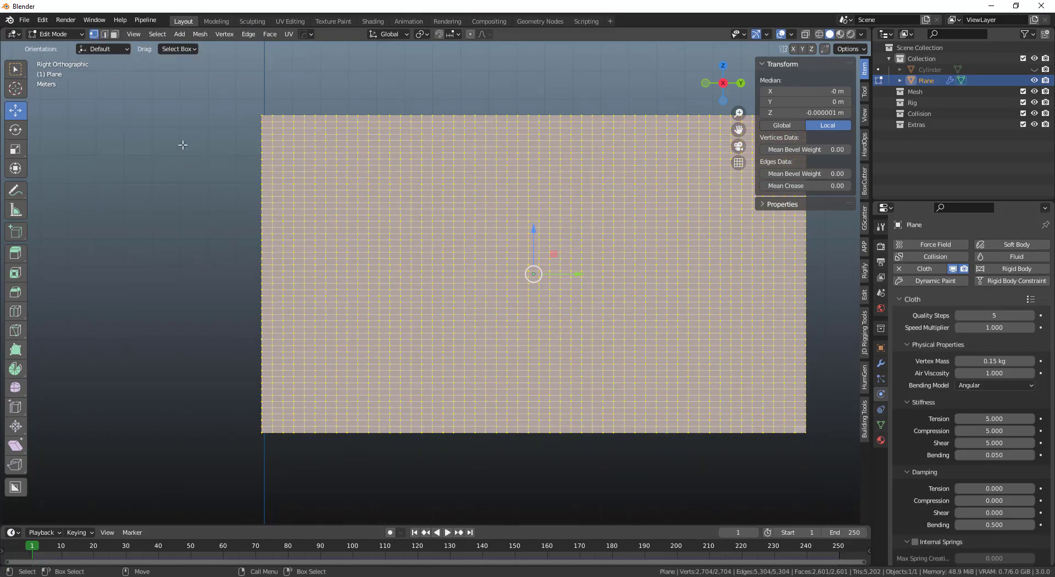
pyautogui.hotkey('alt', 'a')
pyautogui.press('b')
pyautogui.moveTo(194, 89); pyautogui.dragTo(288, 453)
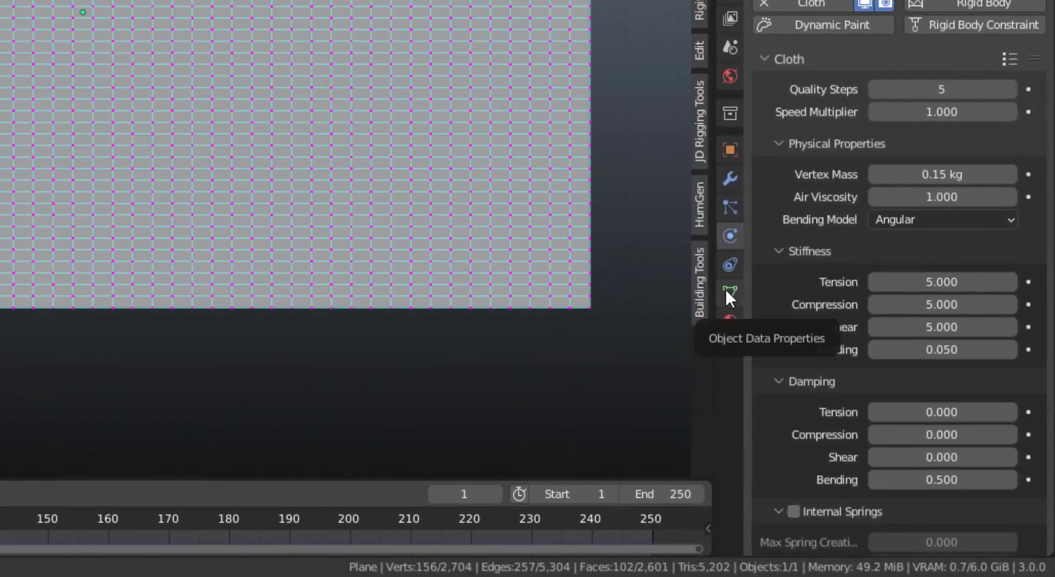
# Create a vertex group named pin from the selected vertices and check it by deselecting and reselecting its members.
pyautogui.click(729, 295)
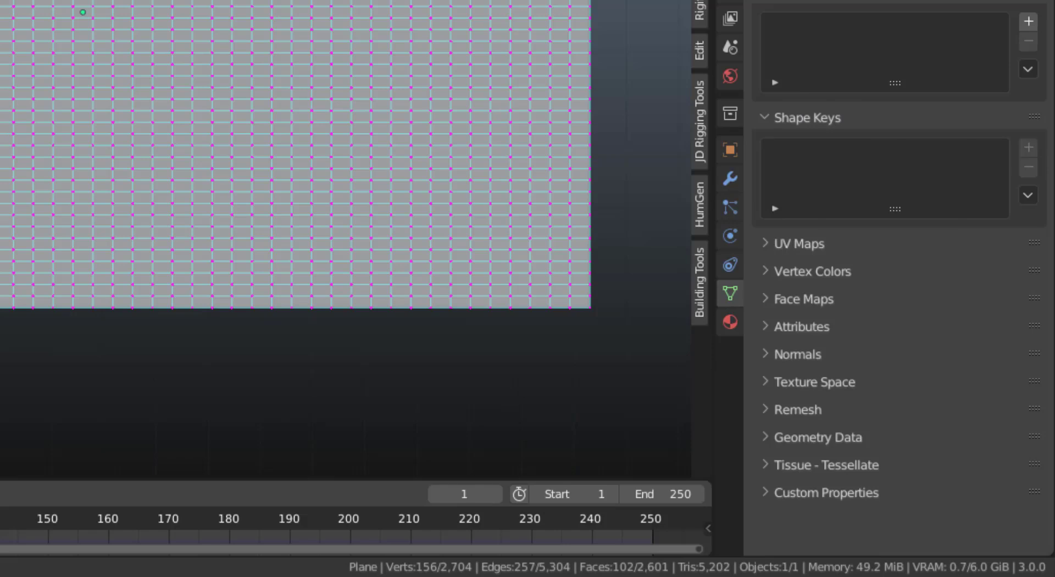
pyautogui.click(1027, 21)
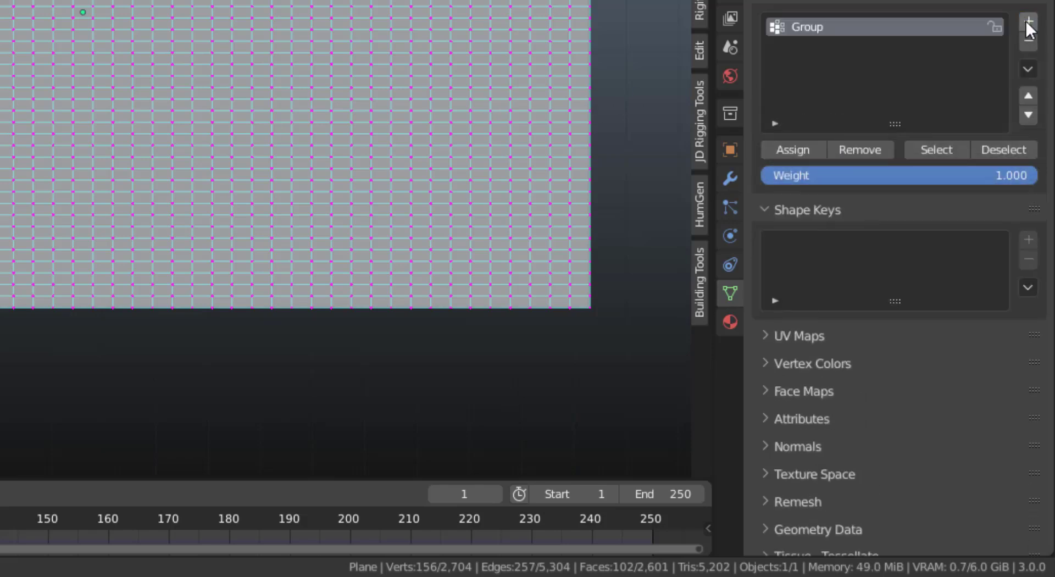
pyautogui.doubleClick(819, 32)
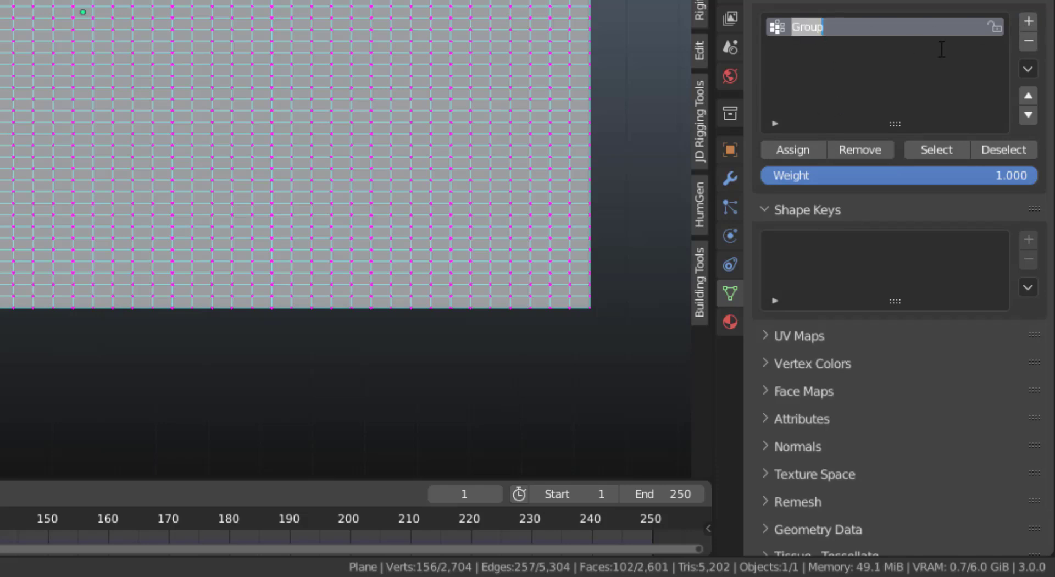
pyautogui.write('pin')
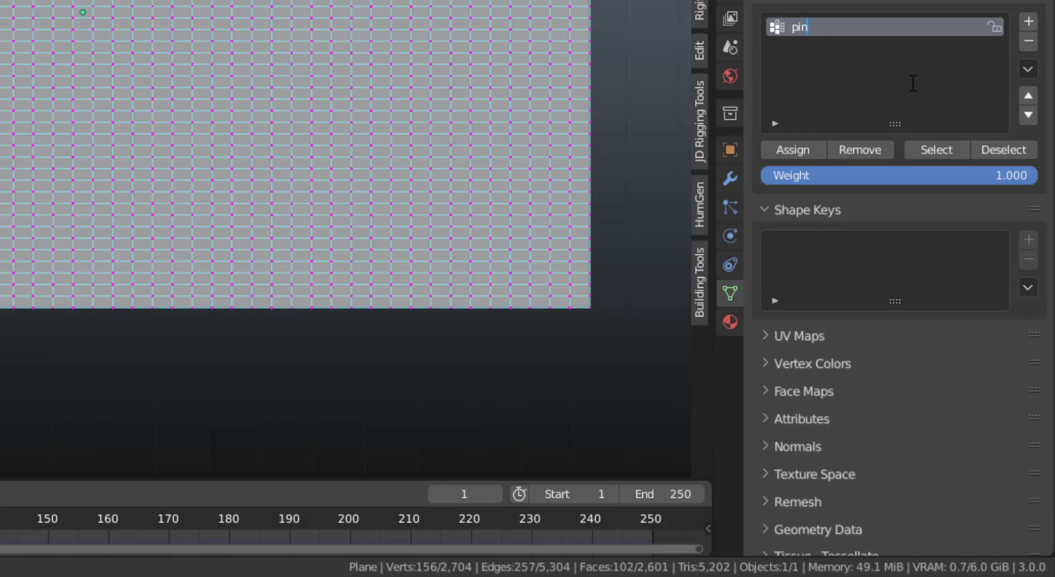
pyautogui.click(806, 152)
pyautogui.click(796, 155)
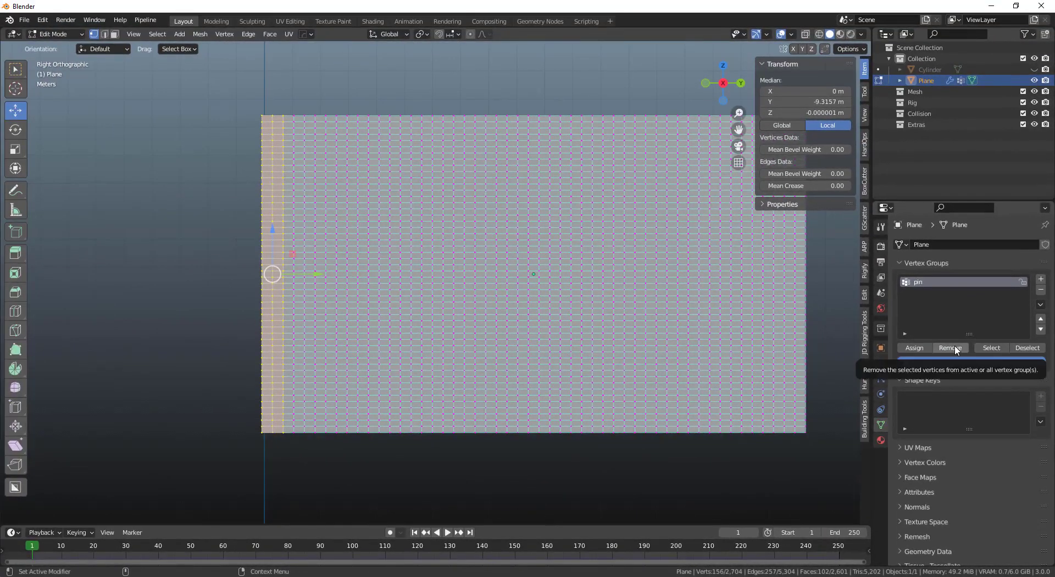
pyautogui.click(1035, 349)
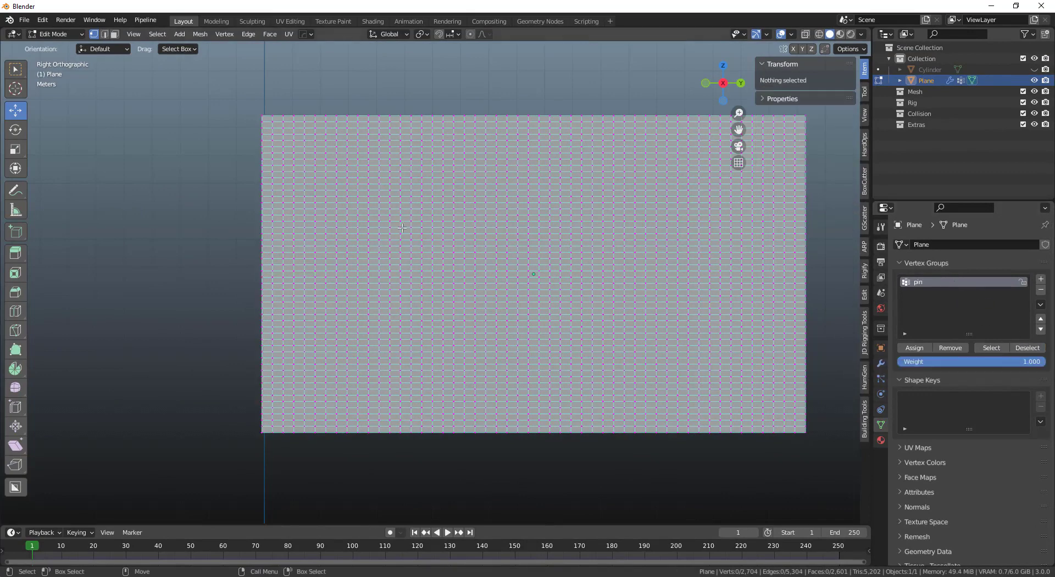
pyautogui.click(1001, 348)
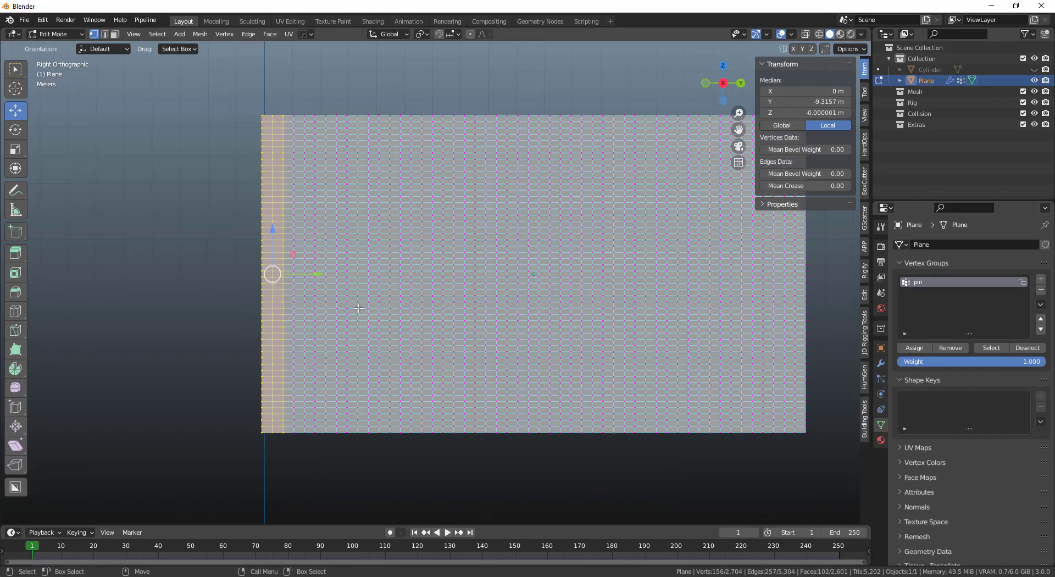
# Return the flag plane from Edit Mode to Object Mode.
pyautogui.click(54, 33)
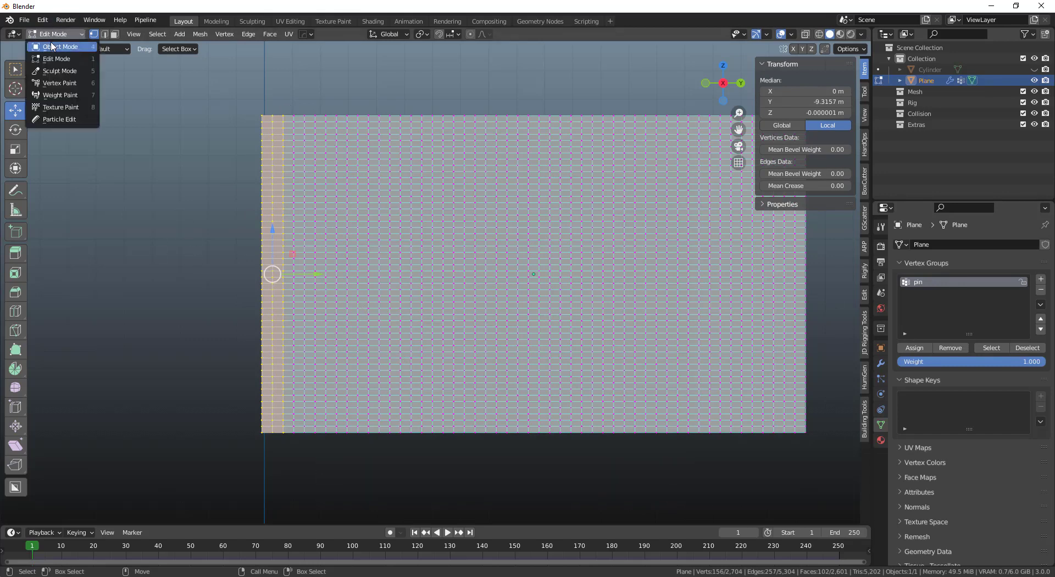
pyautogui.click(60, 46)
pyautogui.keyDown('alt'); pyautogui.moveTo(238, 188); pyautogui.dragTo(206, 145, button='middle'); pyautogui.keyUp('alt')
pyautogui.keyDown('alt'); pyautogui.moveTo(206, 146); pyautogui.dragTo(355, 197, button='right'); pyautogui.keyUp('alt')
pyautogui.keyDown('shift'); pyautogui.moveTo(355, 201); pyautogui.dragTo(330, 192, button='middle'); pyautogui.keyUp('shift')
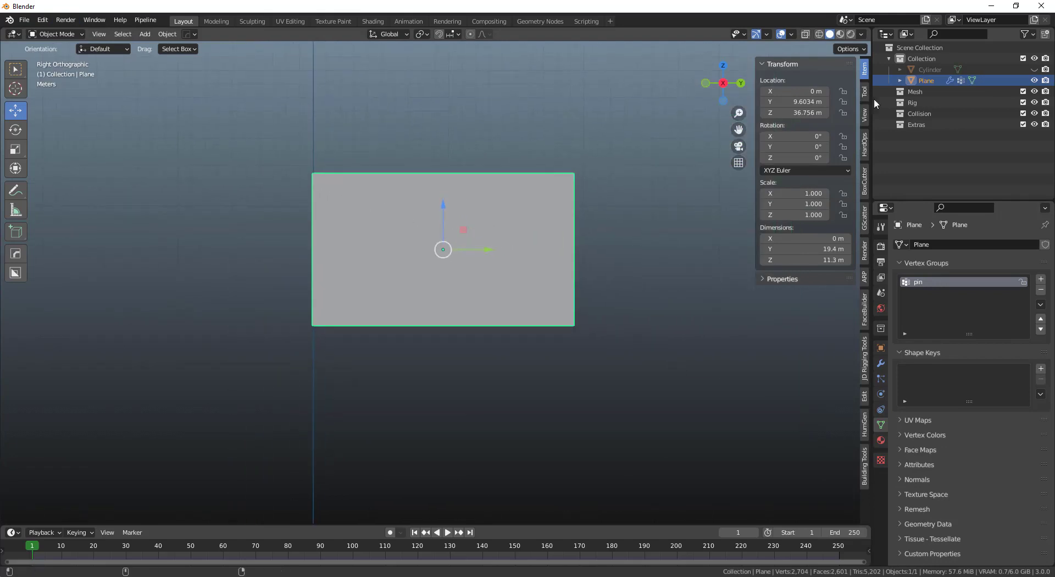
# Set the pin vertex group as the Pin Group in the flag's cloth Shape settings.
pyautogui.click(881, 411)
pyautogui.click(881, 394)
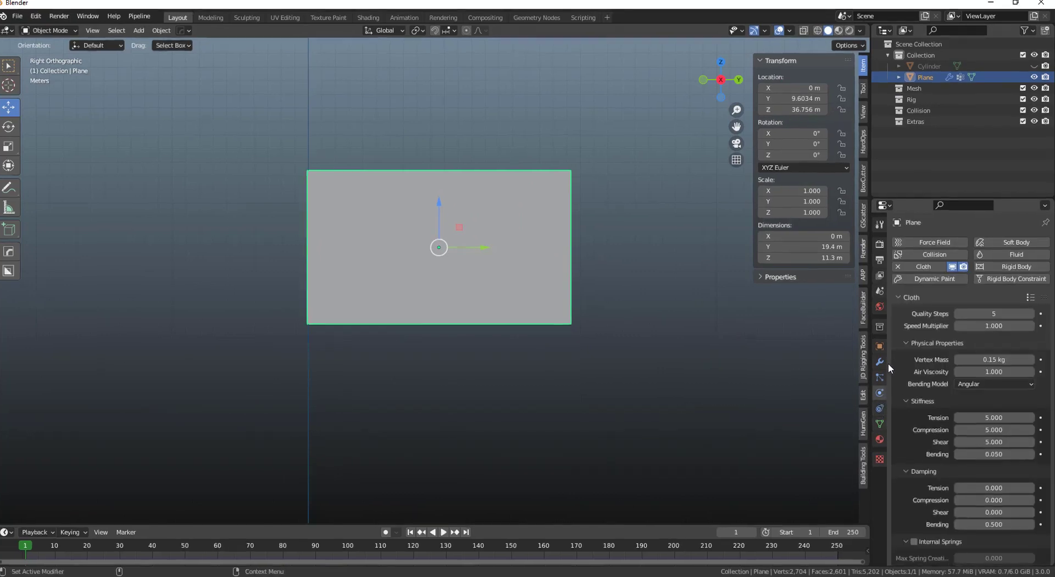
pyautogui.scroll(-8, 855, 253)
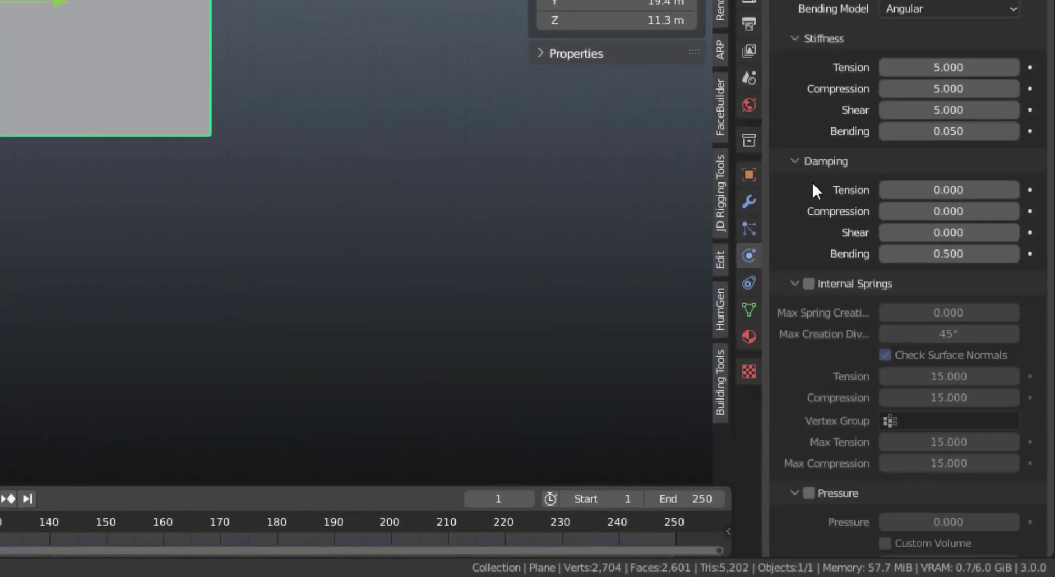
pyautogui.scroll(-8, 932, 265)
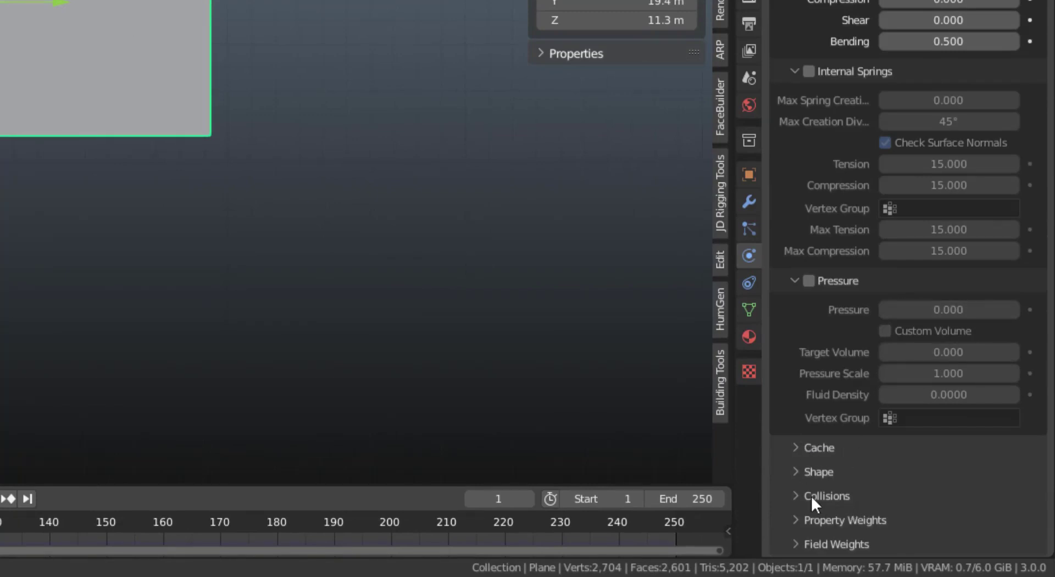
pyautogui.click(807, 471)
pyautogui.scroll(-6, 806, 325)
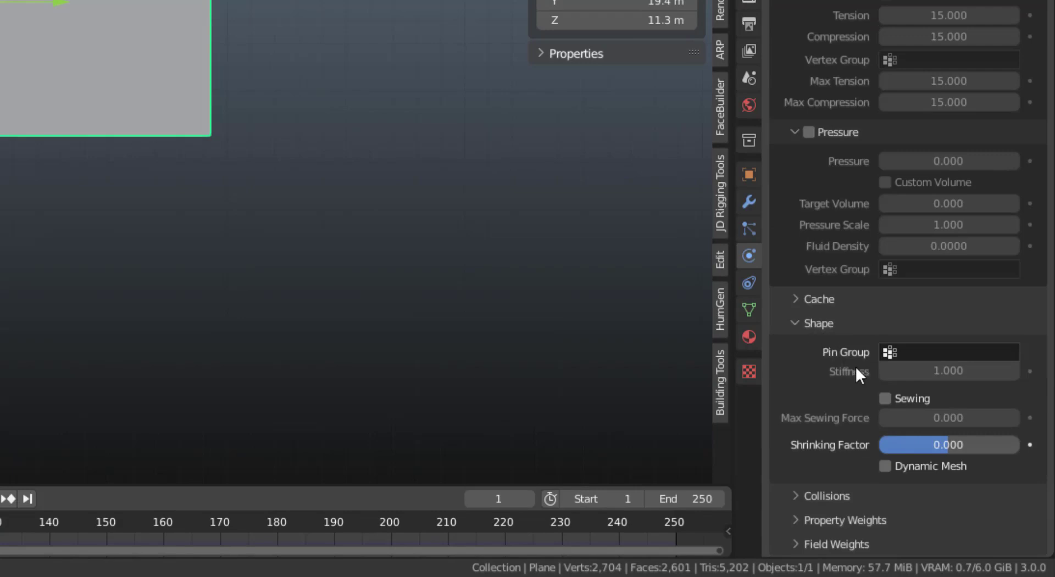
pyautogui.click(891, 354)
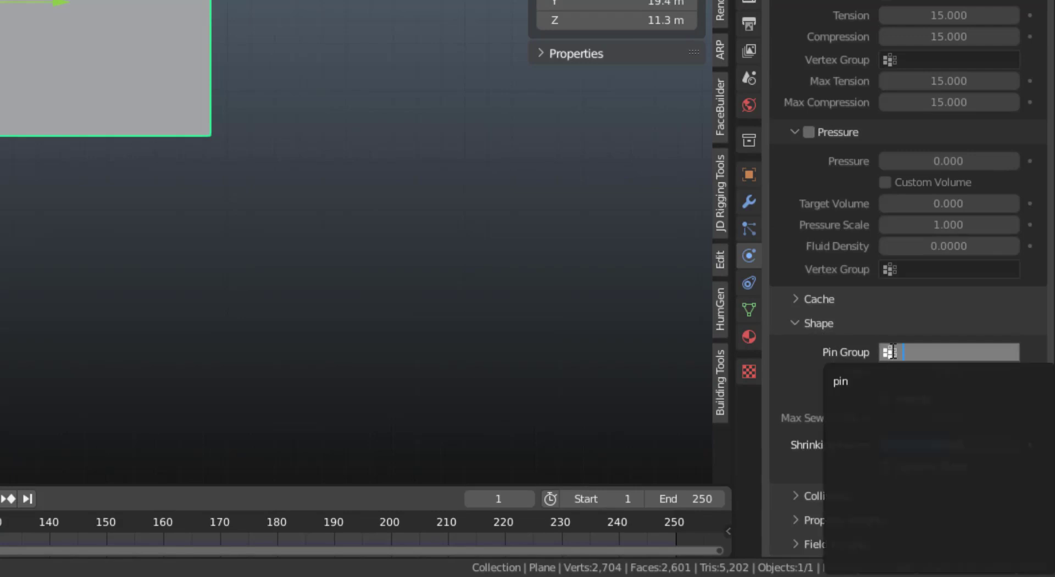
pyautogui.click(861, 381)
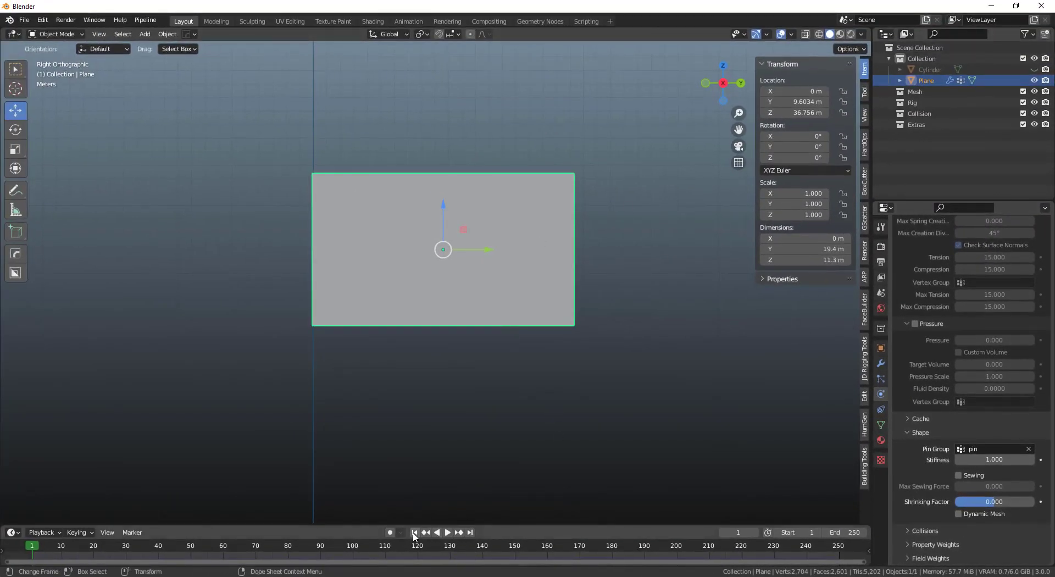
# Play the pinned flag's cloth simulation, stop it, and examine the drape from an angled view.
pyautogui.press('space')
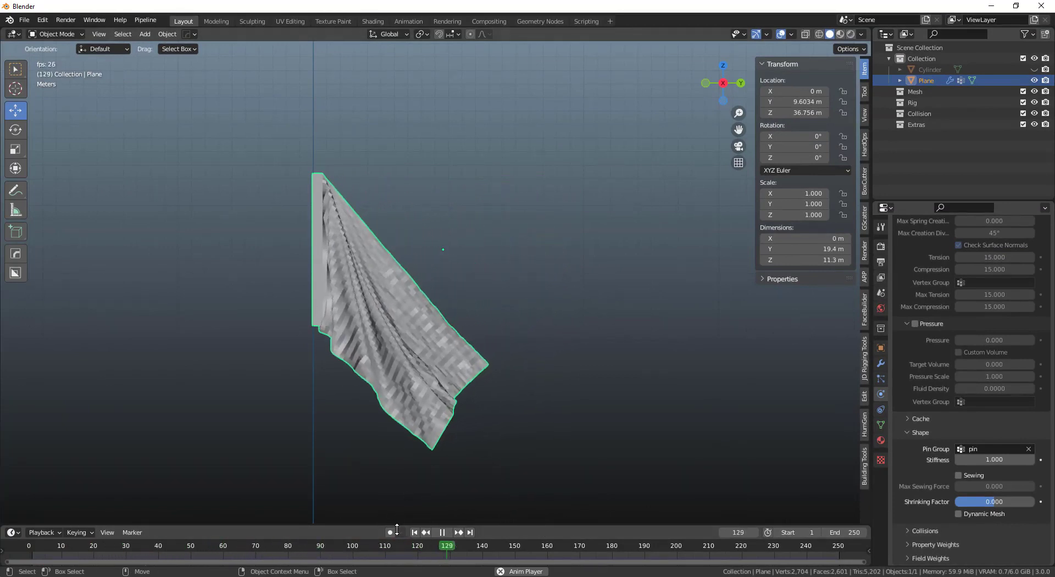
pyautogui.click(443, 531)
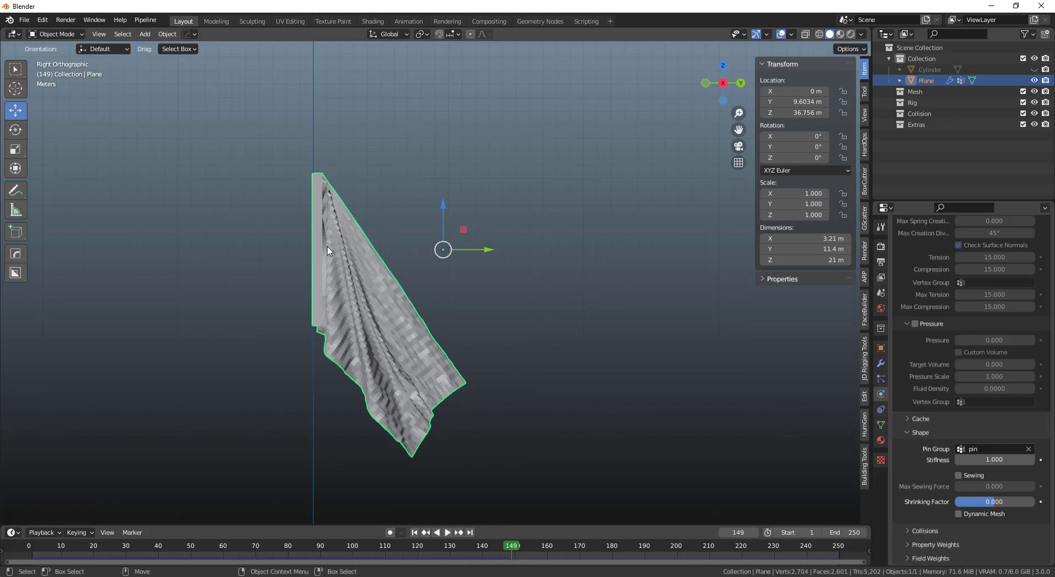
pyautogui.moveTo(370, 270); pyautogui.dragTo(537, 321, button='middle')
pyautogui.moveTo(332, 224); pyautogui.dragTo(636, 239, button='middle')
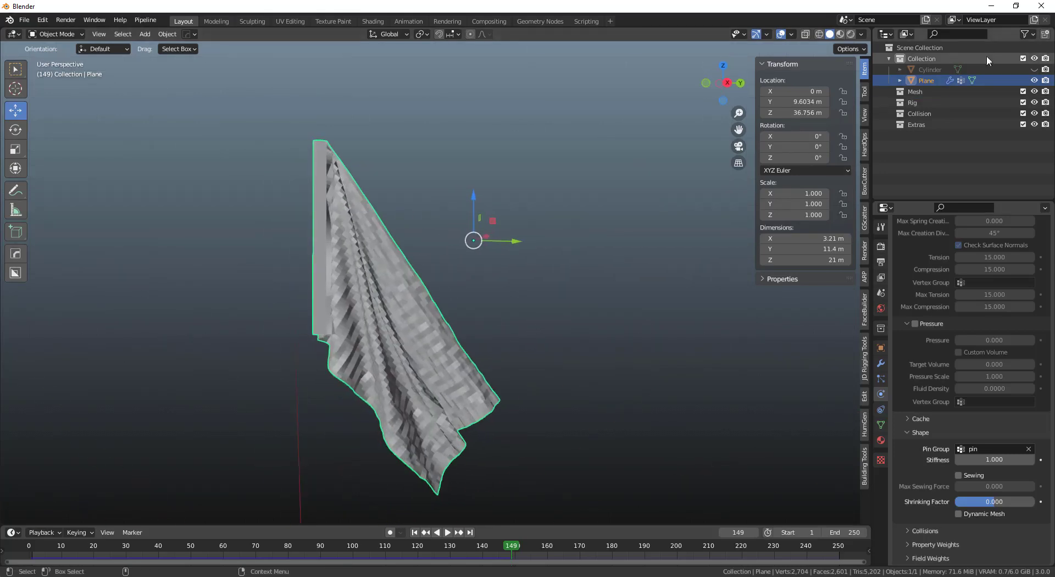
# Unhide the flagpole cylinder and select it so that it shows together with the flag.
pyautogui.click(1034, 69)
pyautogui.moveTo(410, 106); pyautogui.dragTo(347, 171, button='middle')
pyautogui.click(367, 159)
pyautogui.scroll(-3, 369, 396)
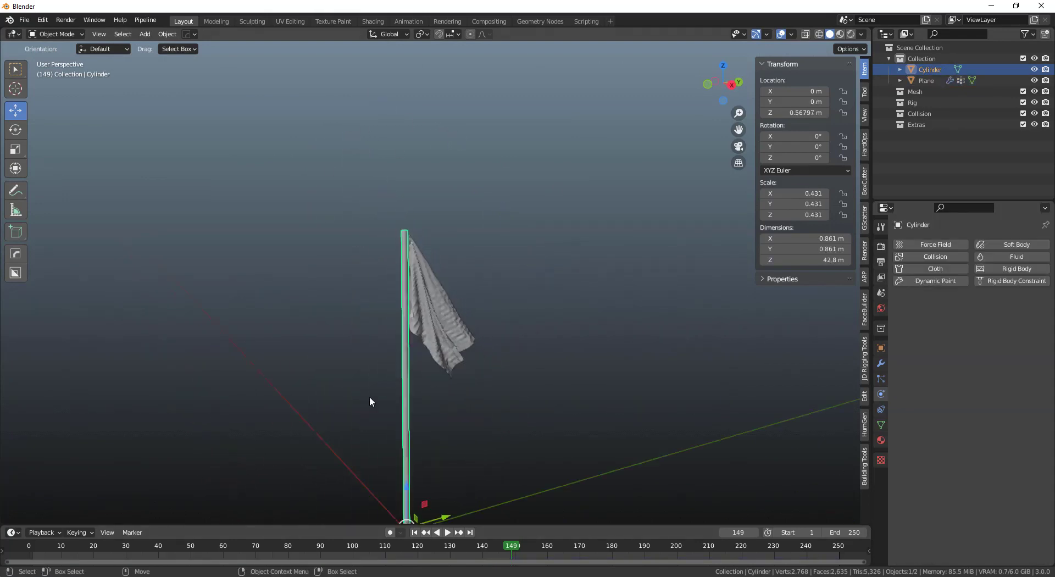
pyautogui.moveTo(369, 397); pyautogui.dragTo(448, 373, button='middle')
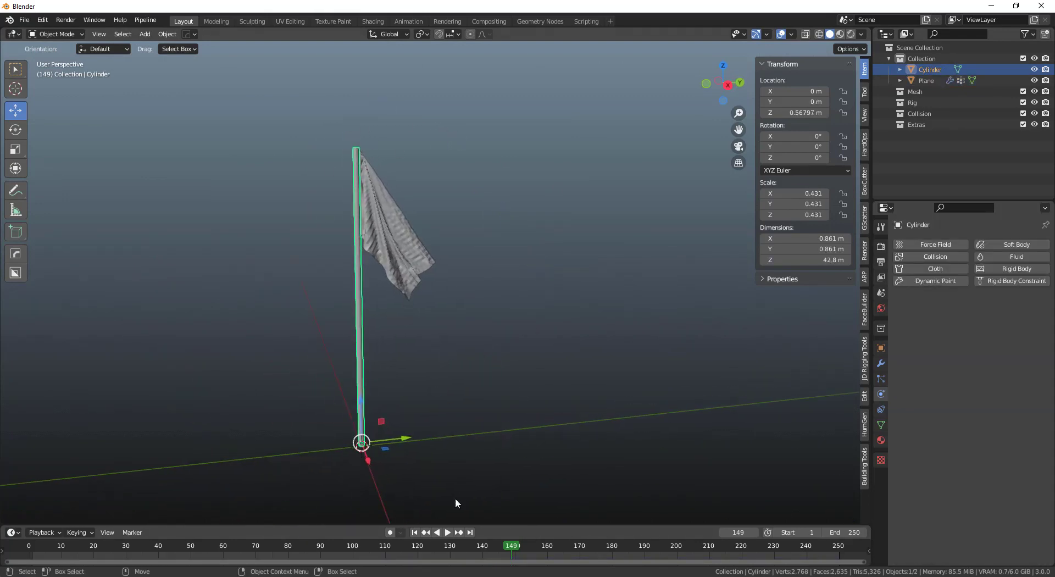
# Replay the simulation from the first frame and examine the flag's folds and its attachment to the pole up close.
pyautogui.click(421, 533)
pyautogui.press('space')
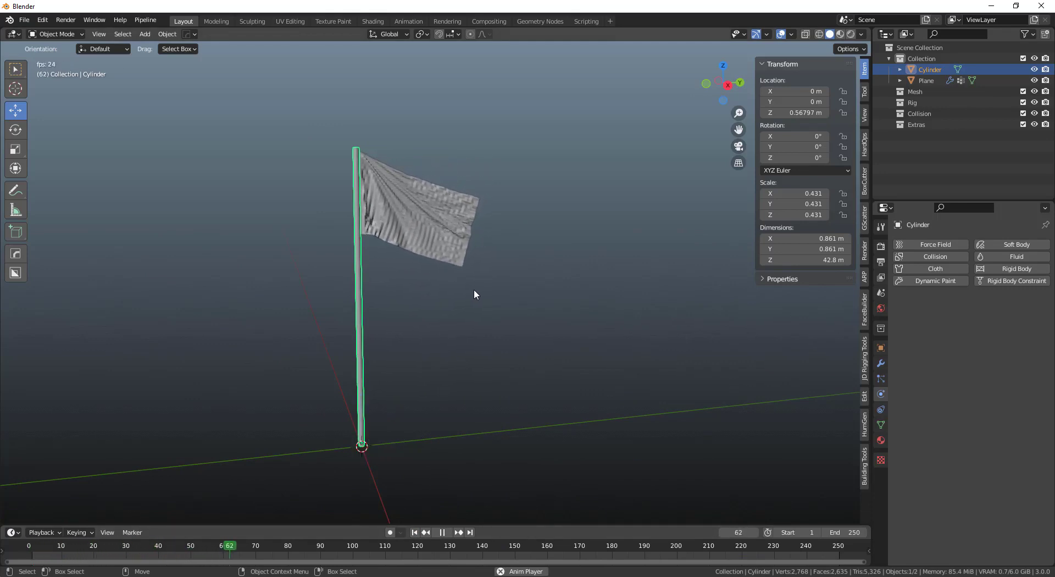
pyautogui.moveTo(472, 317); pyautogui.dragTo(403, 314, button='middle')
pyautogui.keyDown('alt'); pyautogui.moveTo(403, 314); pyautogui.dragTo(367, 267); pyautogui.keyUp('alt')
pyautogui.scroll(3, 416, 288)
pyautogui.scroll(2, 417, 287)
pyautogui.scroll(-4, 343, 321)
pyautogui.scroll(4, 367, 267)
pyautogui.scroll(2, 367, 267)
pyautogui.keyDown('alt'); pyautogui.moveTo(337, 261); pyautogui.dragTo(423, 291, button='middle'); pyautogui.keyUp('alt')
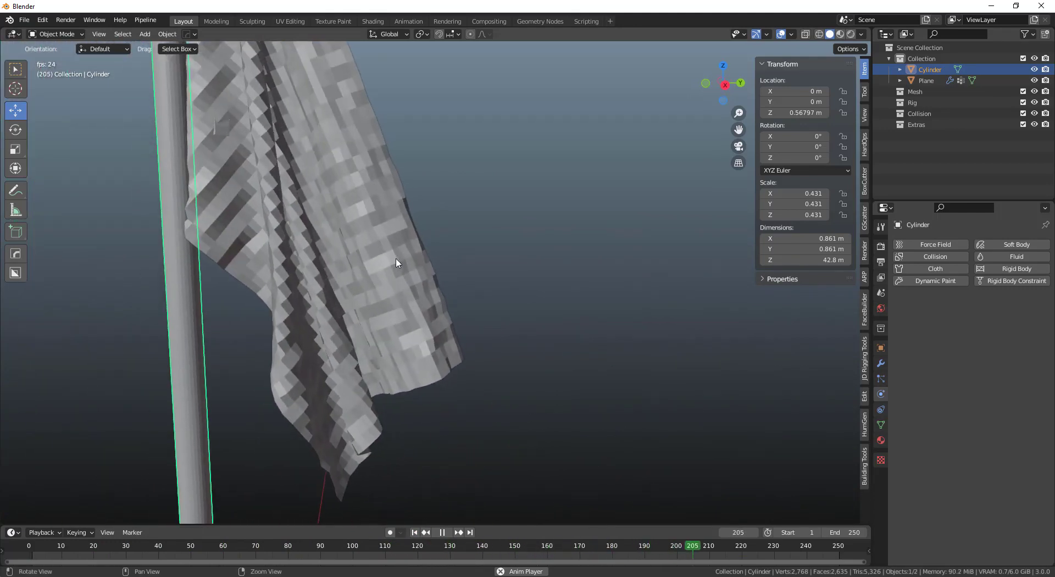
pyautogui.scroll(-2, 379, 285)
pyautogui.scroll(-1, 359, 262)
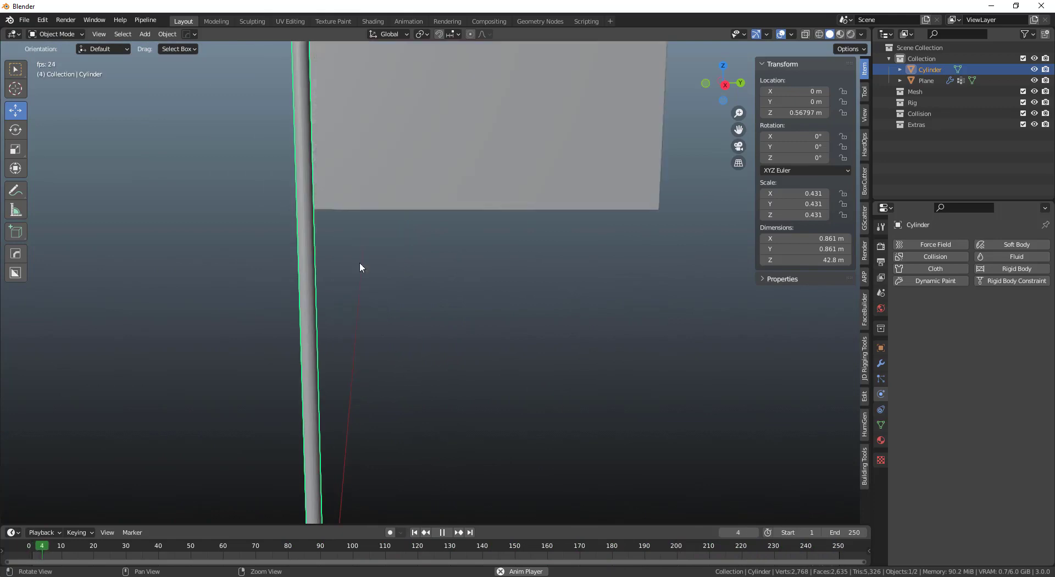
pyautogui.scroll(-4, 420, 250)
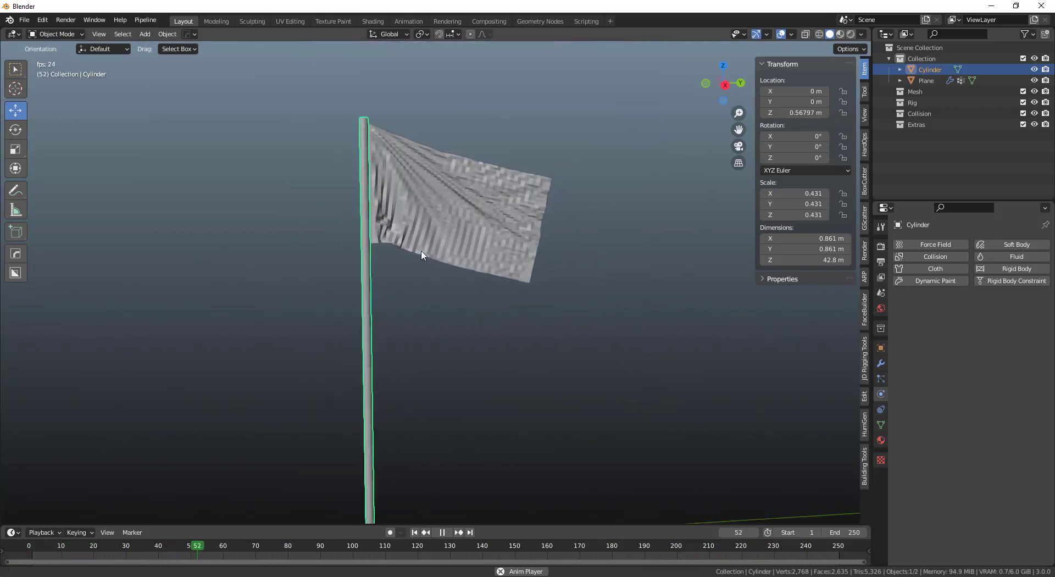
pyautogui.press('Escape')
# Select the flag plane and enlarge the timeline area.
pyautogui.keyDown('alt'); pyautogui.moveTo(446, 342); pyautogui.dragTo(419, 245, button='middle'); pyautogui.keyUp('alt')
pyautogui.click(419, 245)
pyautogui.moveTo(350, 326); pyautogui.dragTo(384, 315, button='middle')
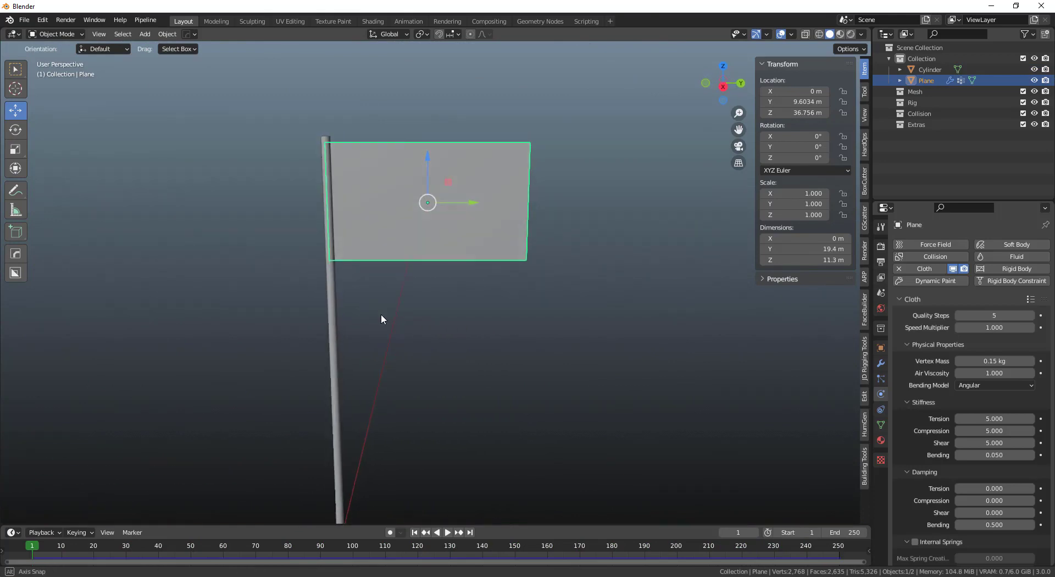
pyautogui.moveTo(347, 527); pyautogui.dragTo(347, 499)
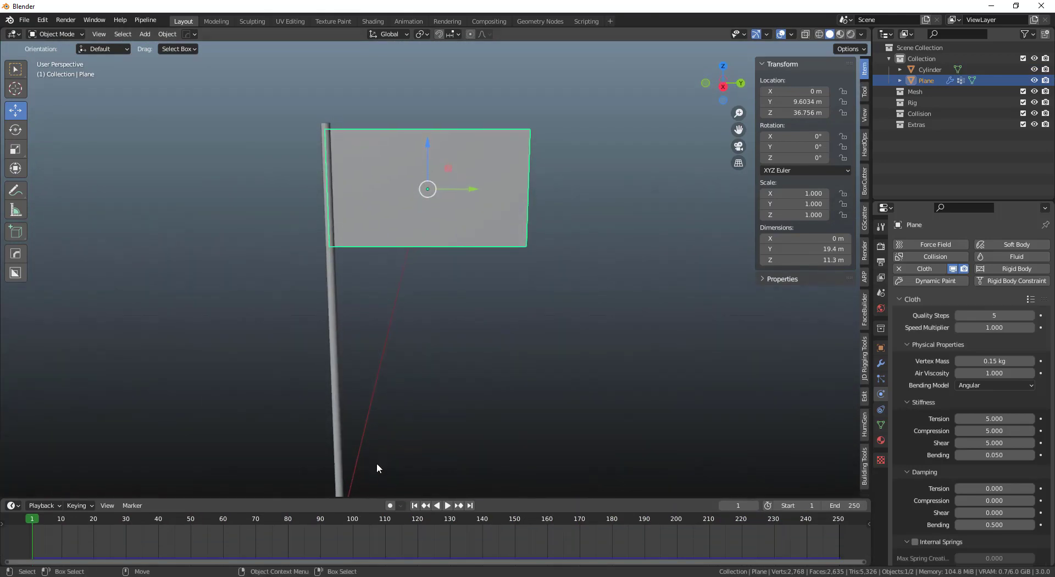
# Play the simulation to frame 51 and apply Shade Smooth to the flag plane.
pyautogui.press('space')
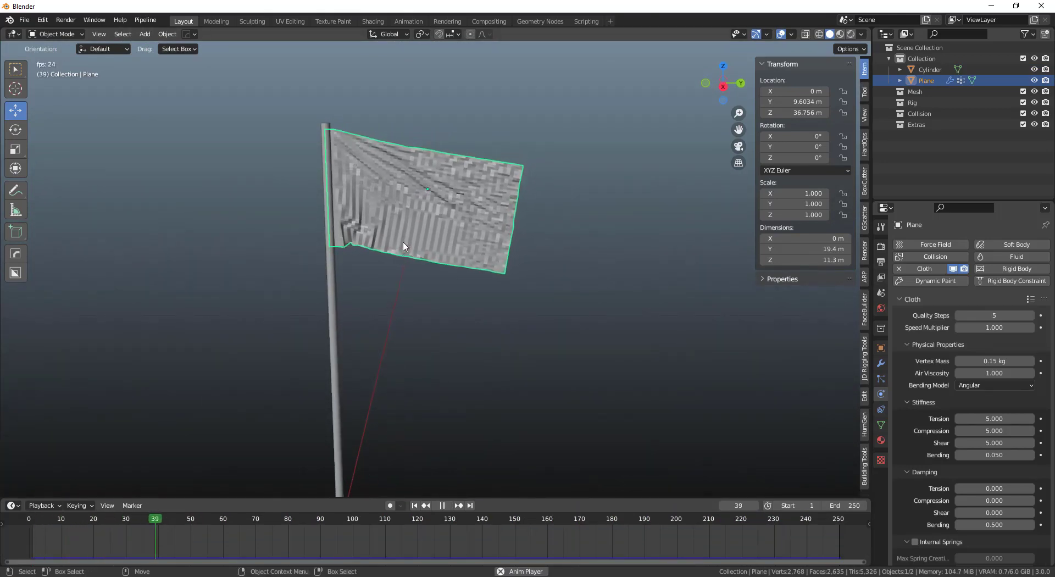
pyautogui.press('space')
pyautogui.rightClick(414, 209)
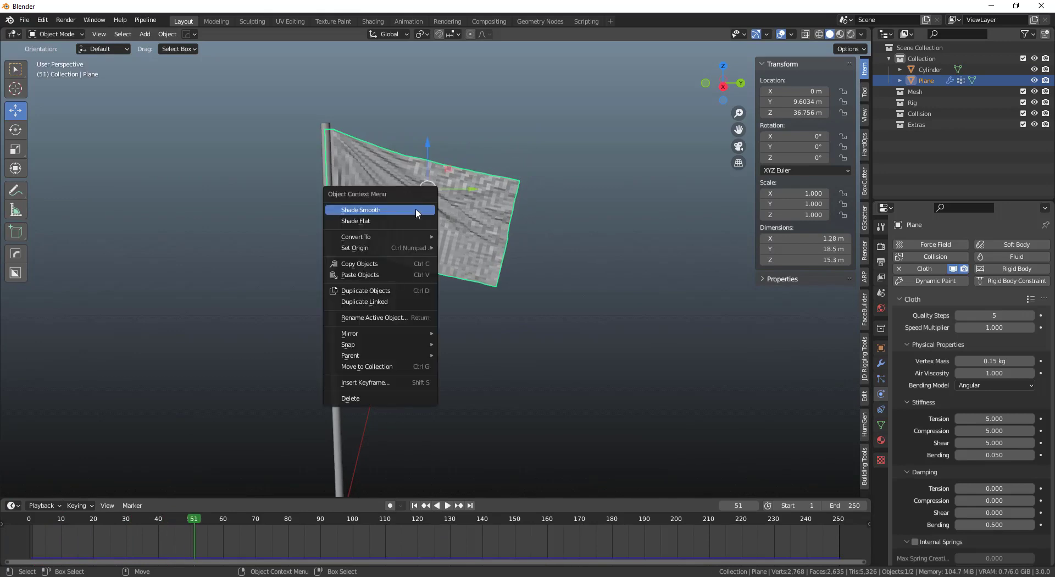
pyautogui.click(389, 209)
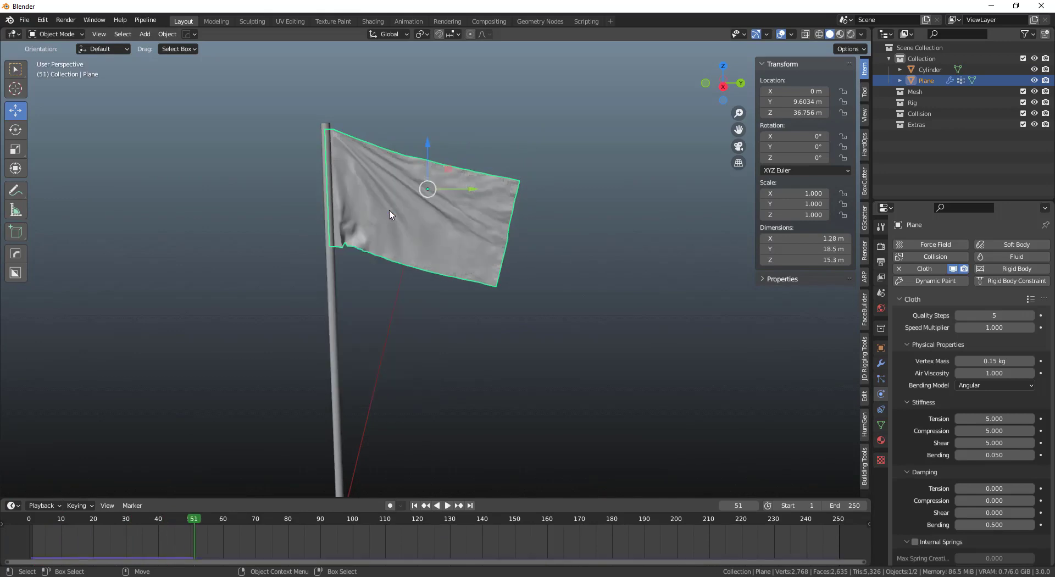
# Continue the simulation to frame 128 and examine the smooth-shaded flag up close.
pyautogui.scroll(3, 393, 214)
pyautogui.keyDown('shift'); pyautogui.moveTo(403, 193); pyautogui.dragTo(413, 294, button='middle'); pyautogui.keyUp('shift')
pyautogui.moveTo(351, 259); pyautogui.dragTo(361, 235, button='middle')
pyautogui.press('space')
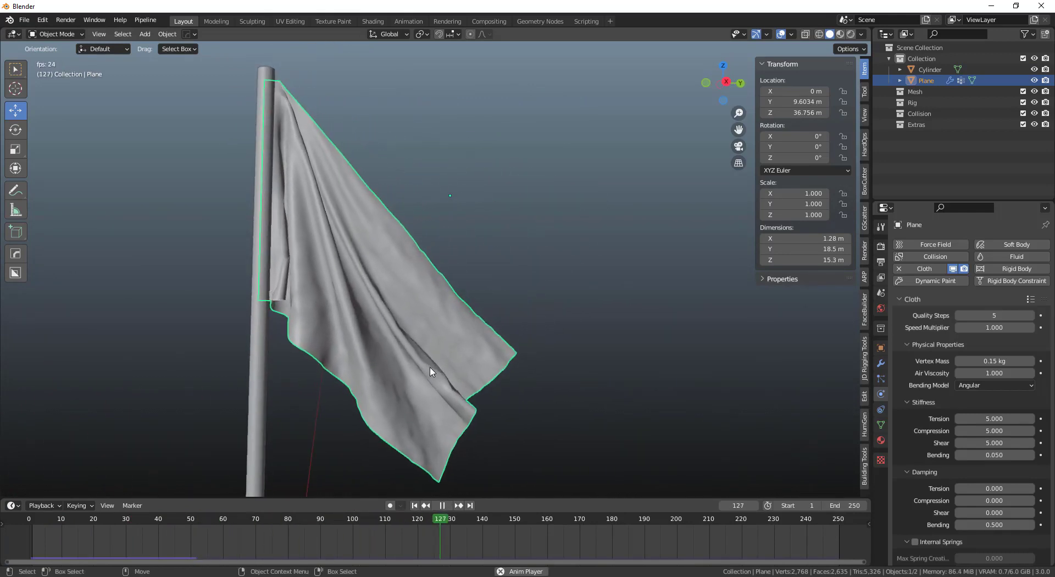
pyautogui.press('space')
# Add a Subdivision Surface modifier to the flag after its Cloth modifier.
pyautogui.click(881, 364)
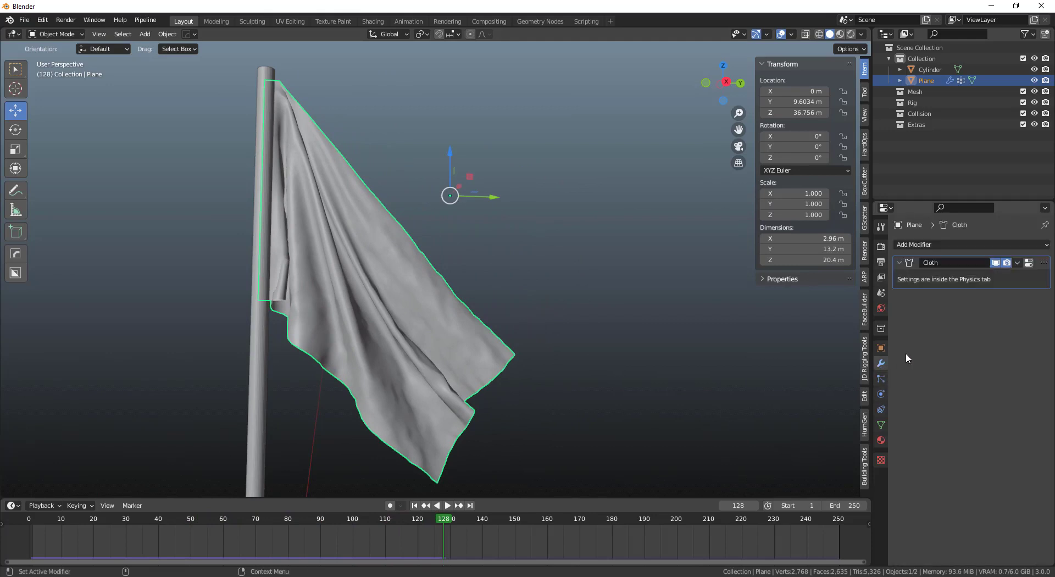
pyautogui.click(928, 244)
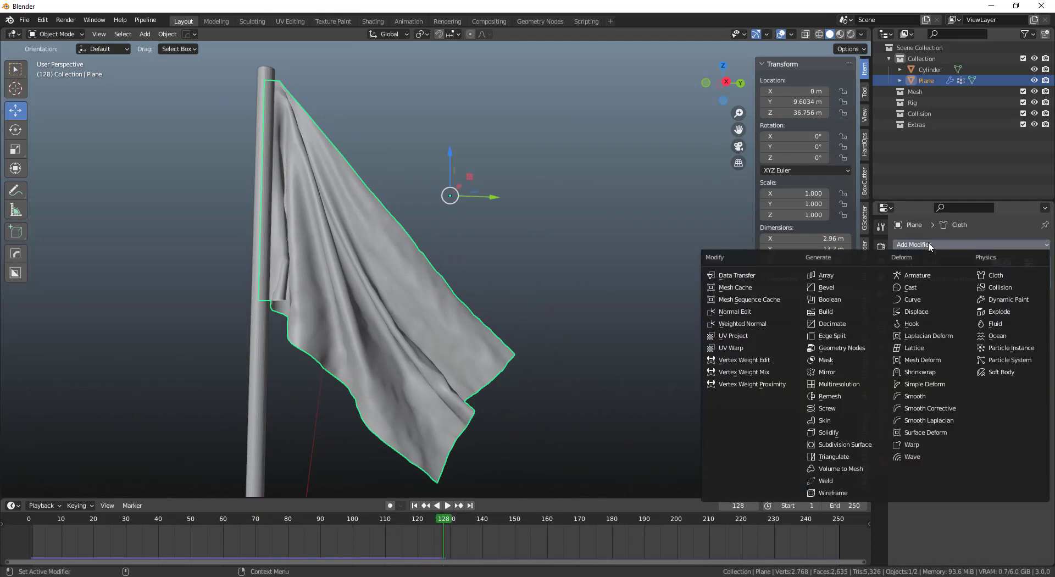
pyautogui.click(849, 447)
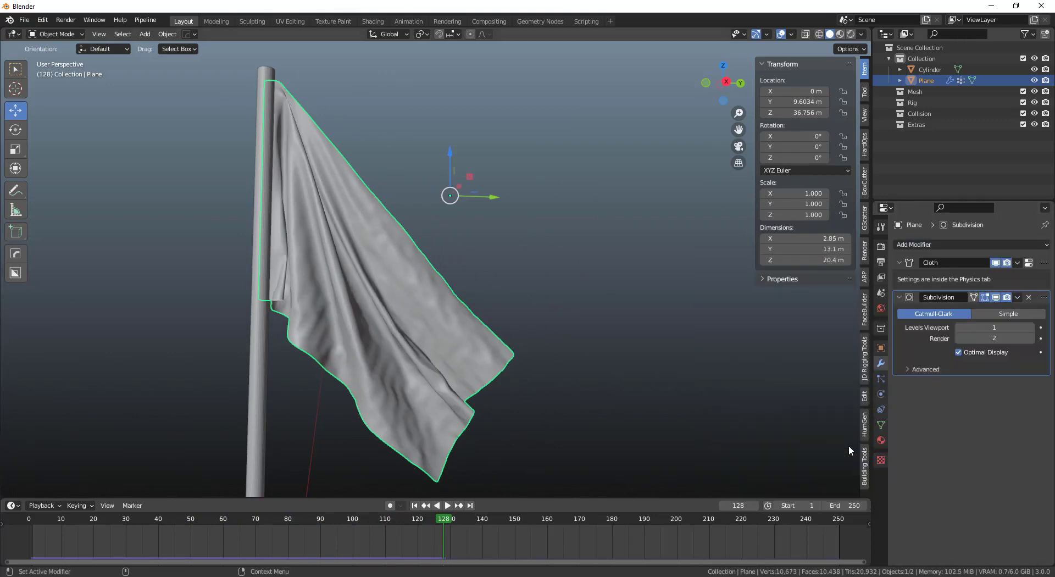
# Replay the simulation with the subdivided flag, stop at frame 122, and examine the whole flag and pole.
pyautogui.moveTo(534, 346); pyautogui.dragTo(494, 335, button='middle')
pyautogui.press('space')
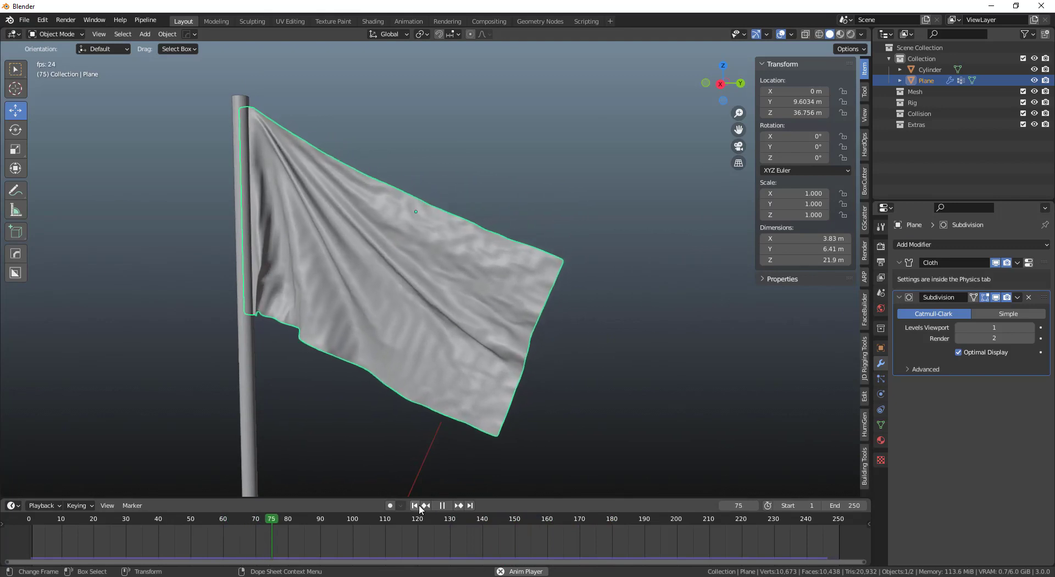
pyautogui.press('space')
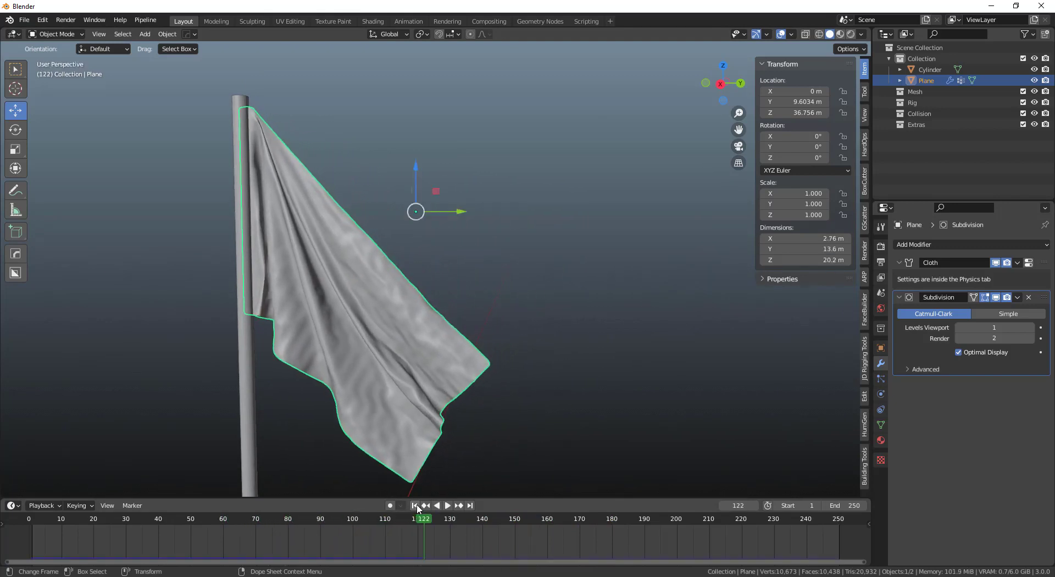
pyautogui.moveTo(392, 312); pyautogui.dragTo(360, 269, button='middle')
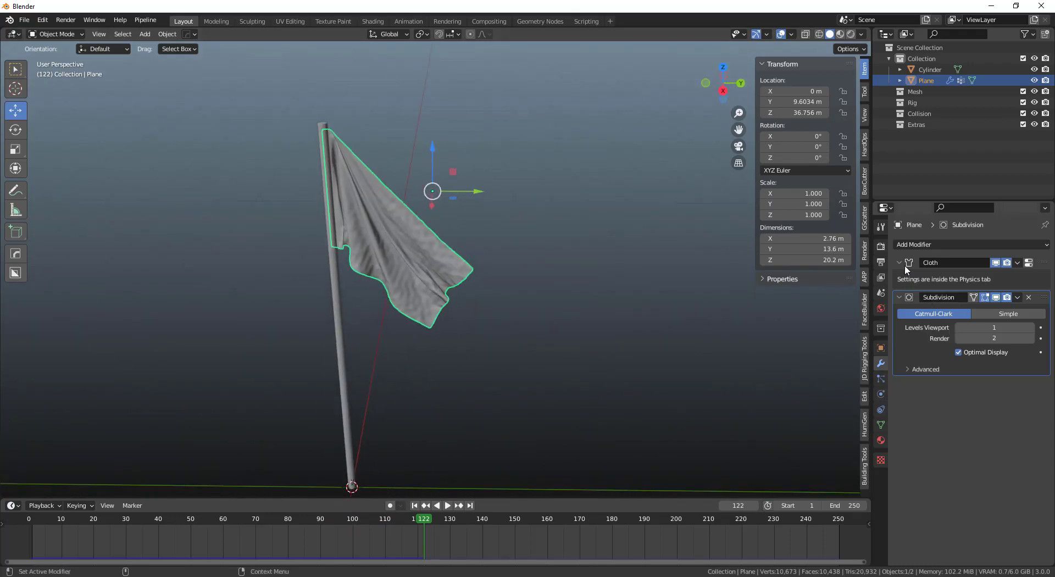
# Set the flag's cloth Quality Steps to 10.
pyautogui.click(880, 394)
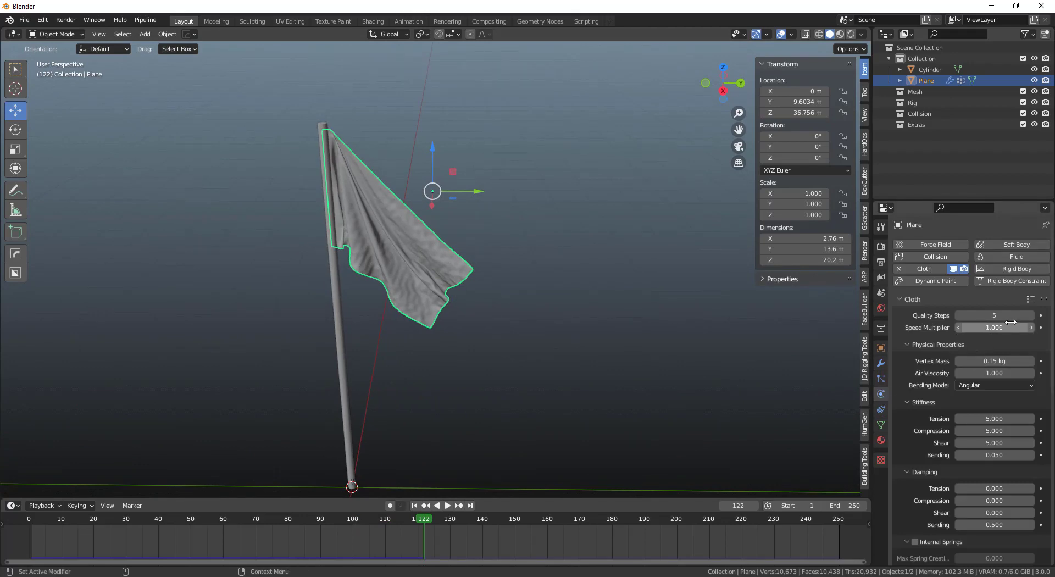
pyautogui.press('Return')
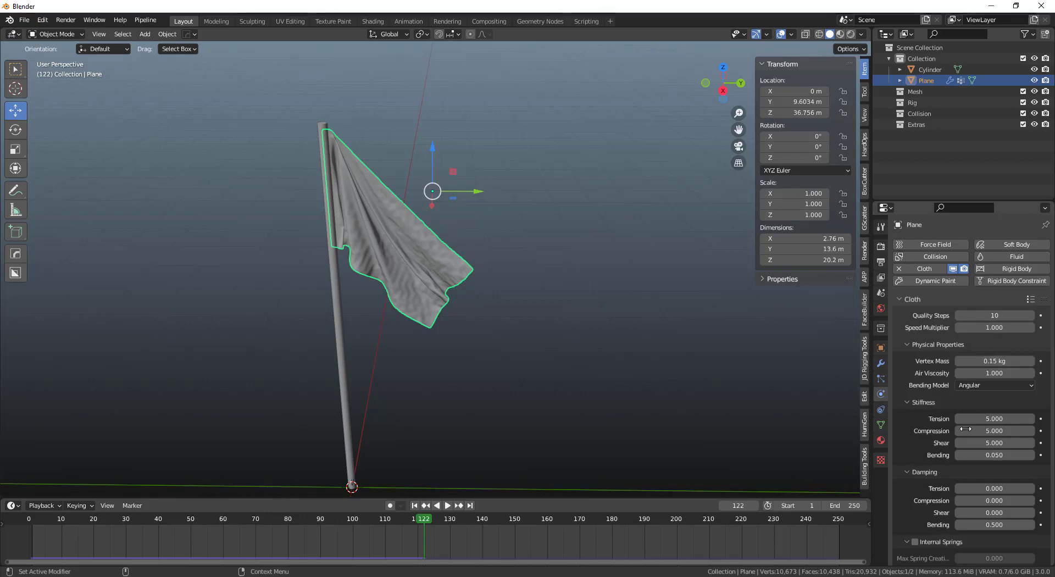
pyautogui.scroll(-4, 967, 413)
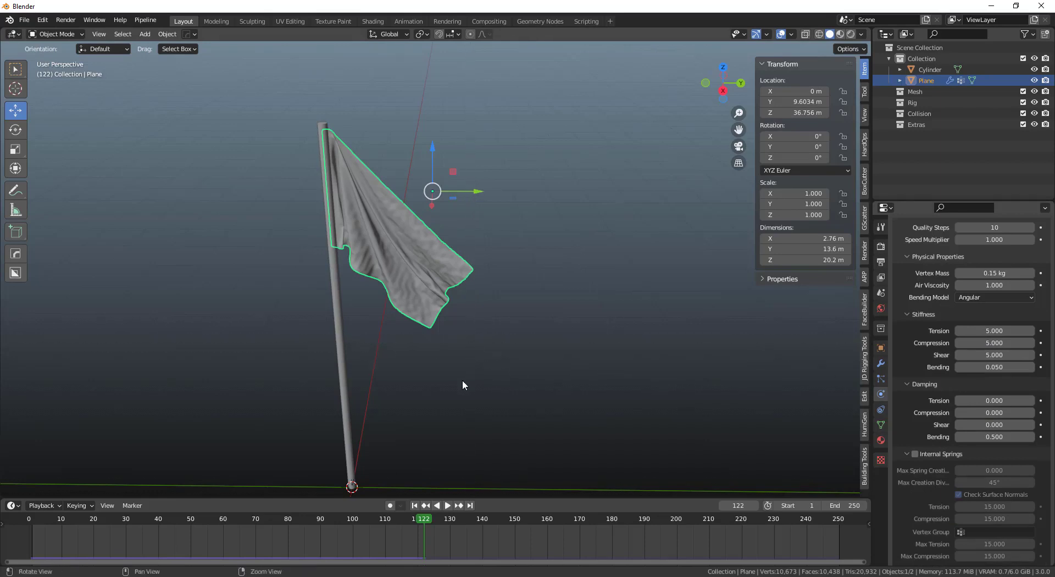
# Play the higher-quality cloth simulation from frame 1 to examine the folds, and return to the first frame.
pyautogui.moveTo(463, 383); pyautogui.dragTo(455, 413, button='middle')
pyautogui.click(414, 505)
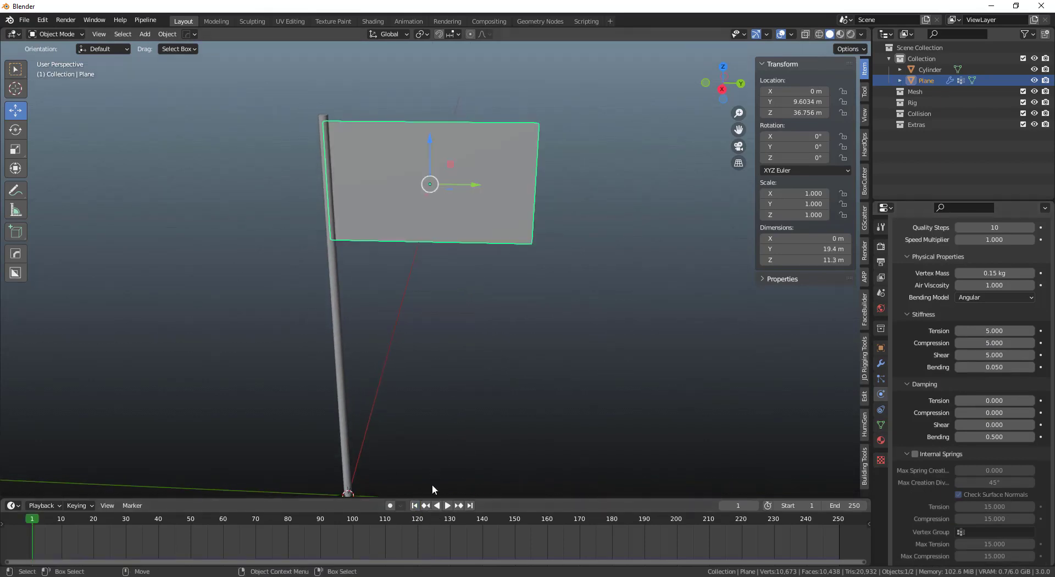
pyautogui.moveTo(439, 362); pyautogui.dragTo(458, 332, button='middle')
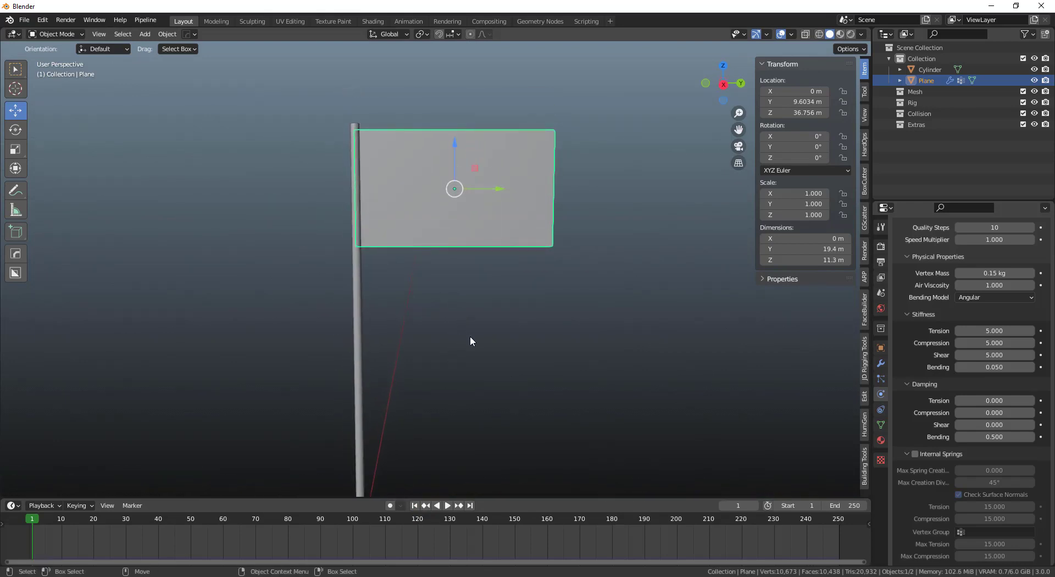
pyautogui.press('space')
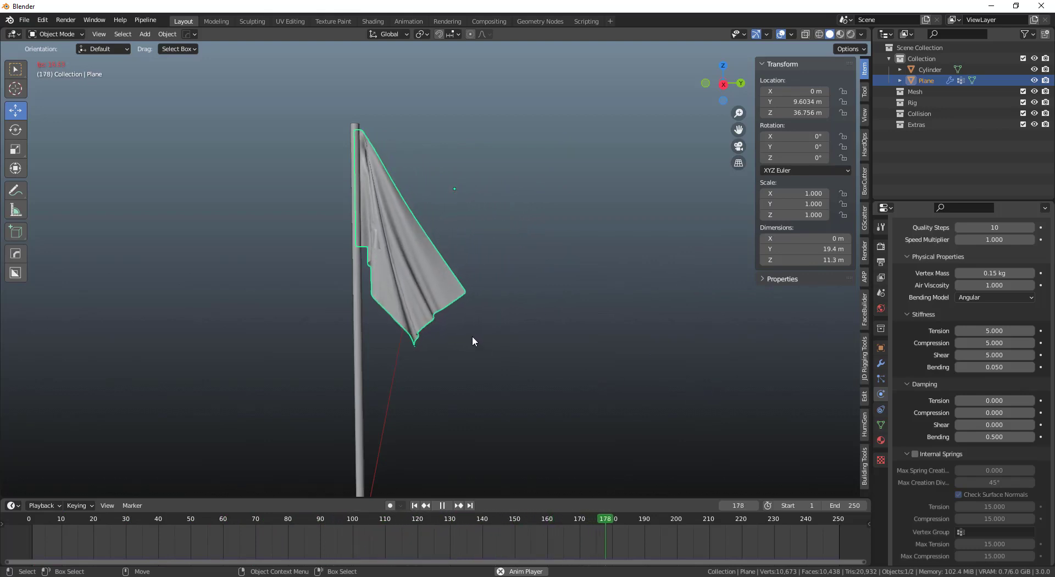
pyautogui.press('space')
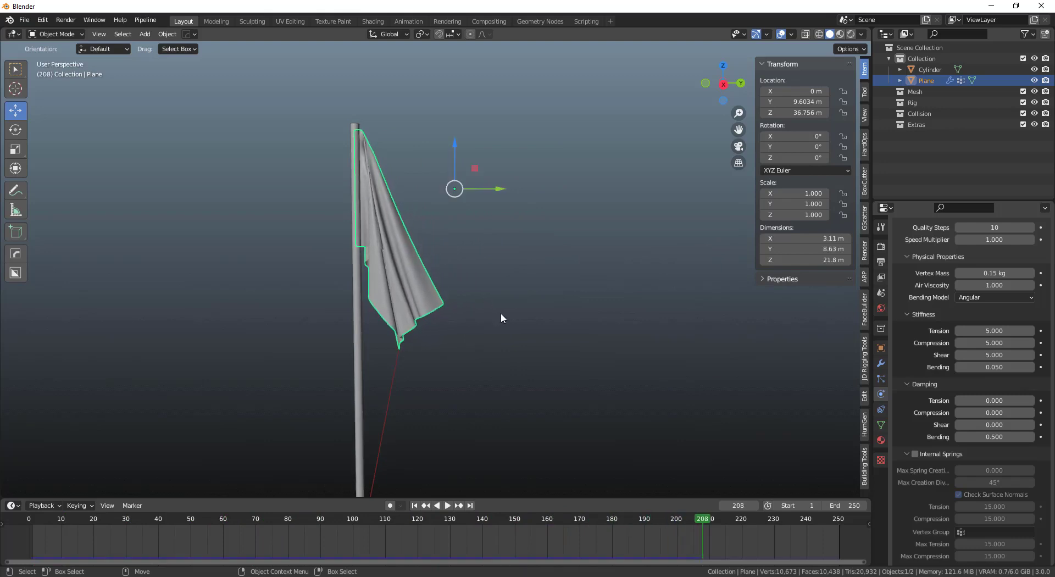
pyautogui.click(414, 506)
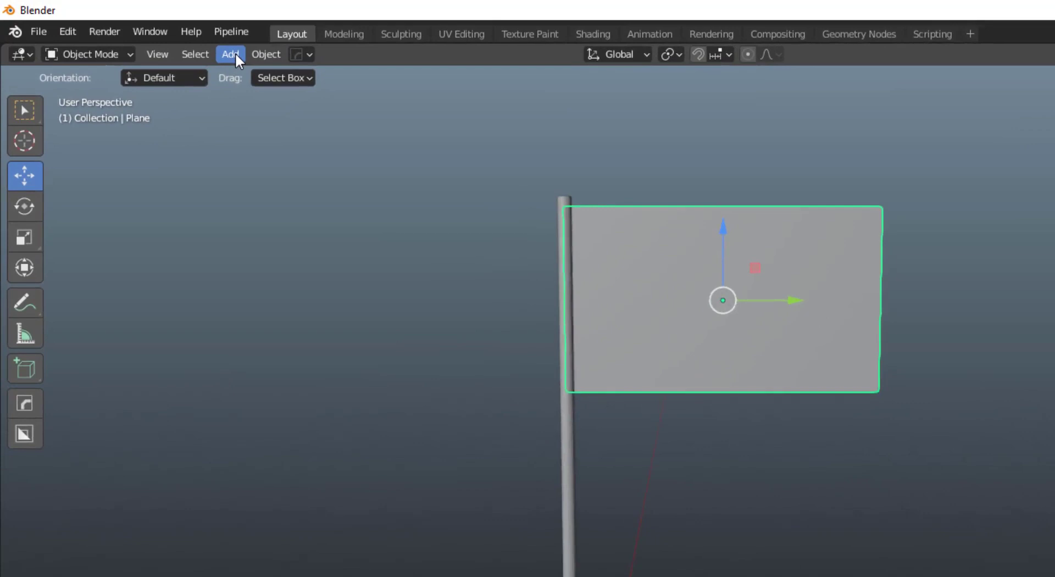
# Add a Wind force field to the scene.
pyautogui.click(145, 34)
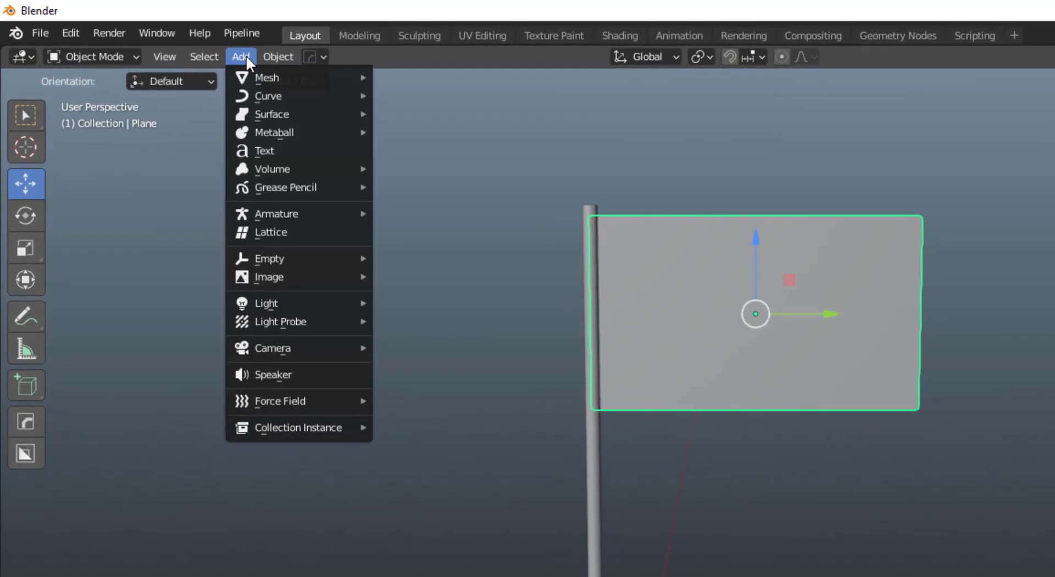
pyautogui.moveTo(297, 401)
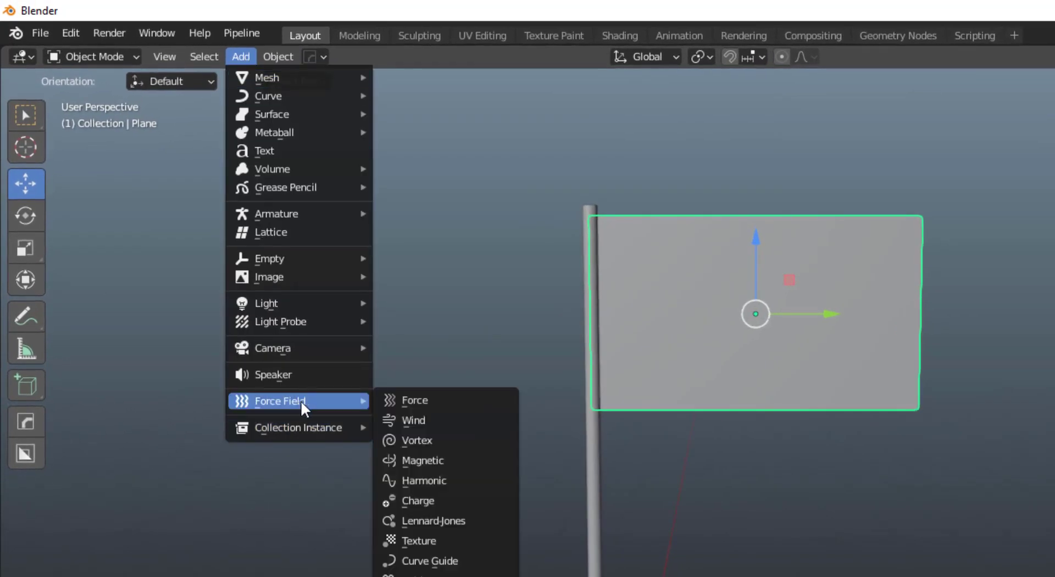
pyautogui.click(431, 420)
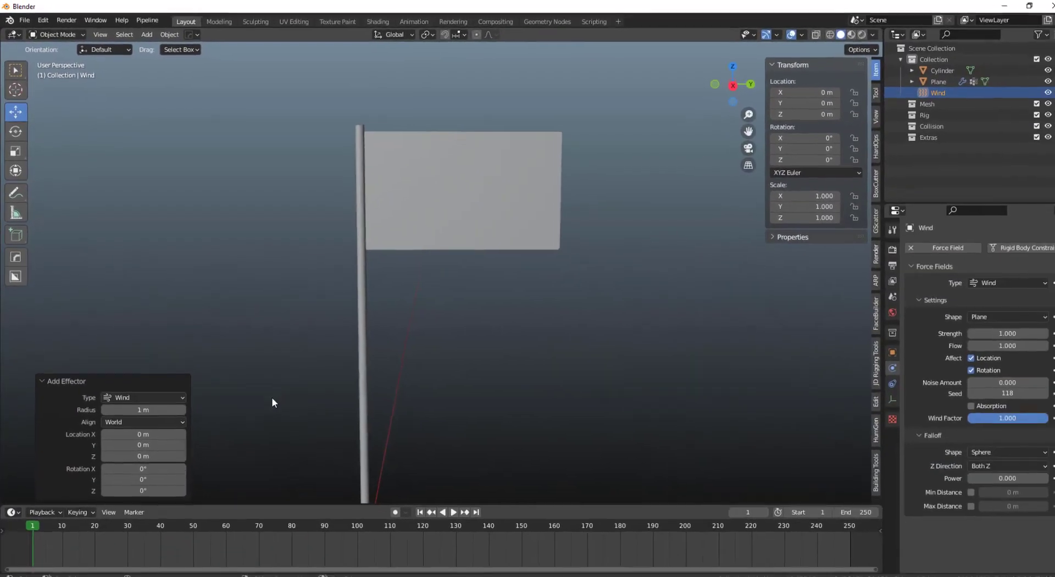
# Move the wind force field to about -5.5 m in Y, beside the pole, and raise it to about 19.9 m.
pyautogui.moveTo(420, 429); pyautogui.dragTo(297, 350, button='middle')
pyautogui.moveTo(308, 411); pyautogui.dragTo(461, 391, button='middle')
pyautogui.moveTo(459, 386); pyautogui.dragTo(429, 391)
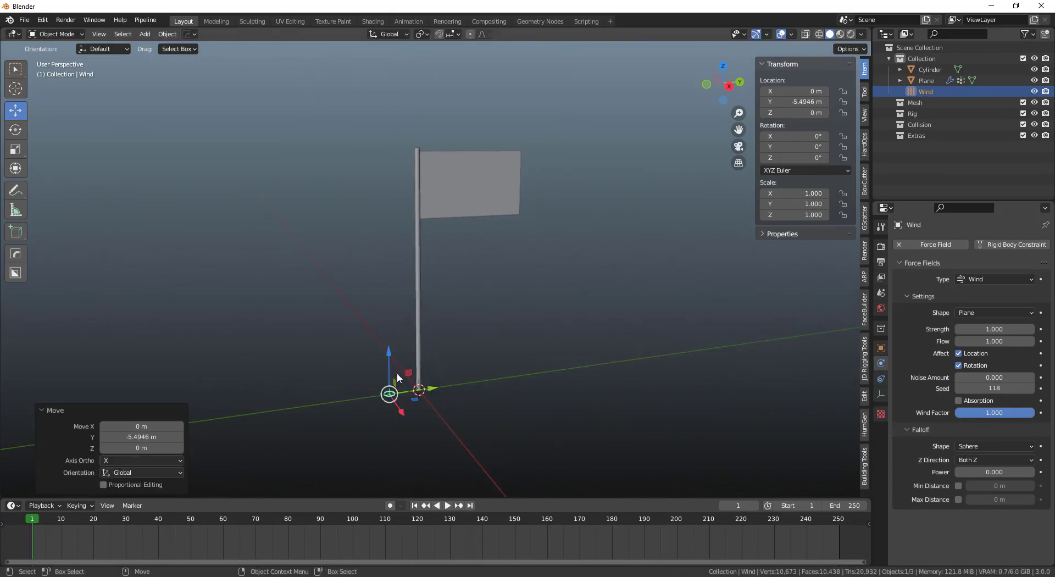
pyautogui.moveTo(389, 351); pyautogui.dragTo(386, 317)
pyautogui.moveTo(384, 259); pyautogui.dragTo(410, 242)
# Rotate the wind force field freely to about 15.6° in X, 24° in Y and 114° in Z.
pyautogui.hotkey('shift', 'space')
pyautogui.press('r')
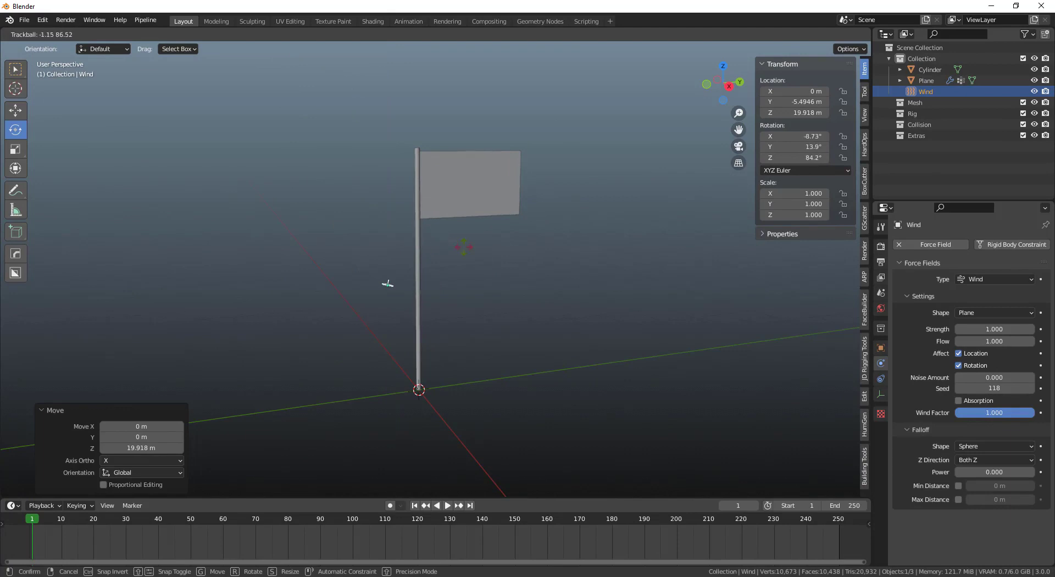
pyautogui.click(389, 284)
pyautogui.moveTo(266, 290); pyautogui.dragTo(520, 357, button='middle')
pyautogui.scroll(5, 378, 346)
pyautogui.moveTo(378, 346); pyautogui.dragTo(333, 272, button='middle')
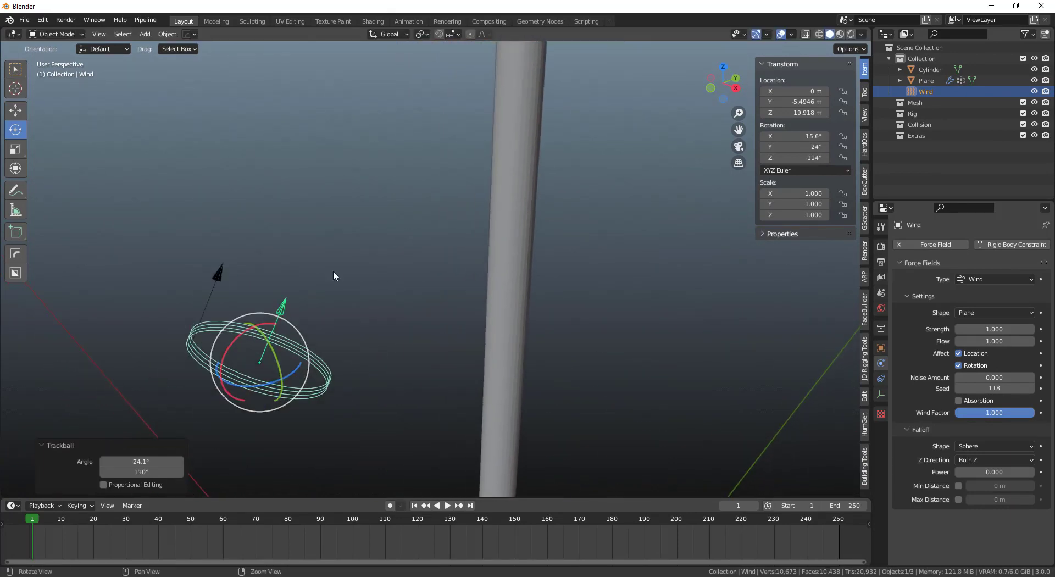
# Set the wind force field's strength to 12000 and play the cloth simulation with the whole flagpole in view.
pyautogui.moveTo(226, 282); pyautogui.dragTo(223, 267)
pyautogui.moveTo(333, 265); pyautogui.dragTo(433, 357, button='middle')
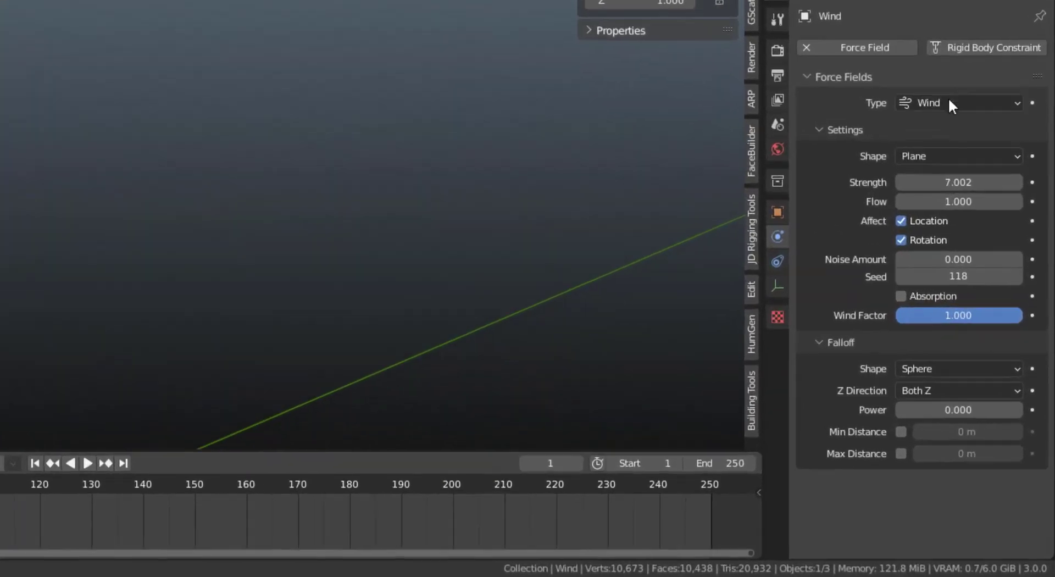
pyautogui.click(970, 180)
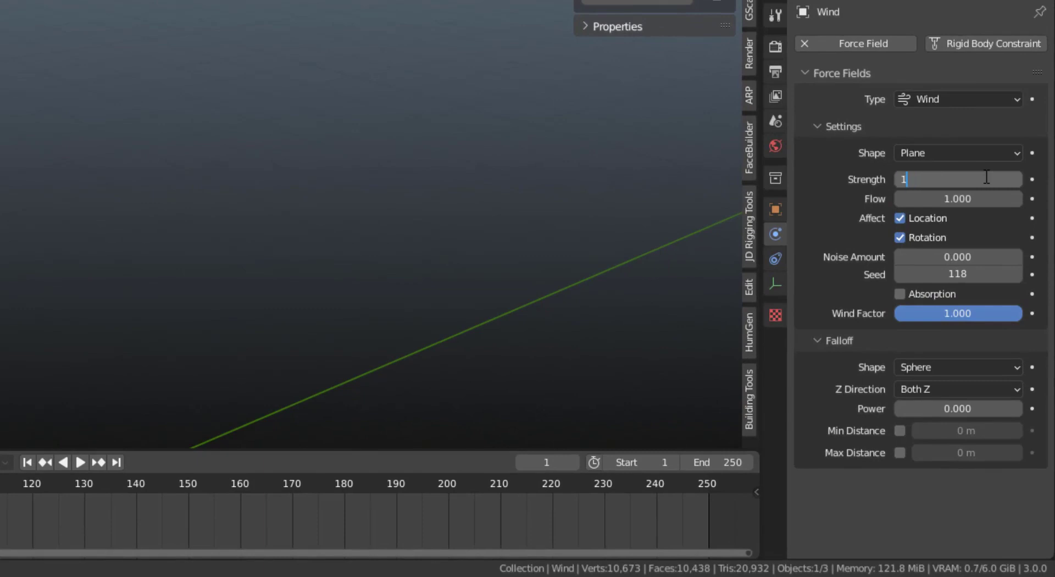
pyautogui.write('12000')
pyautogui.press('Return')
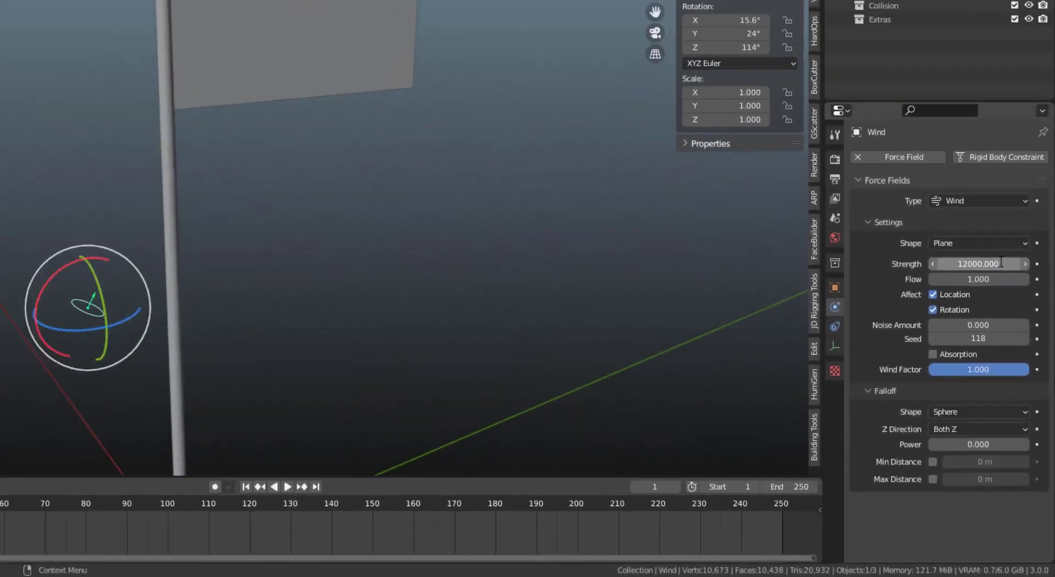
pyautogui.scroll(-5, 469, 272)
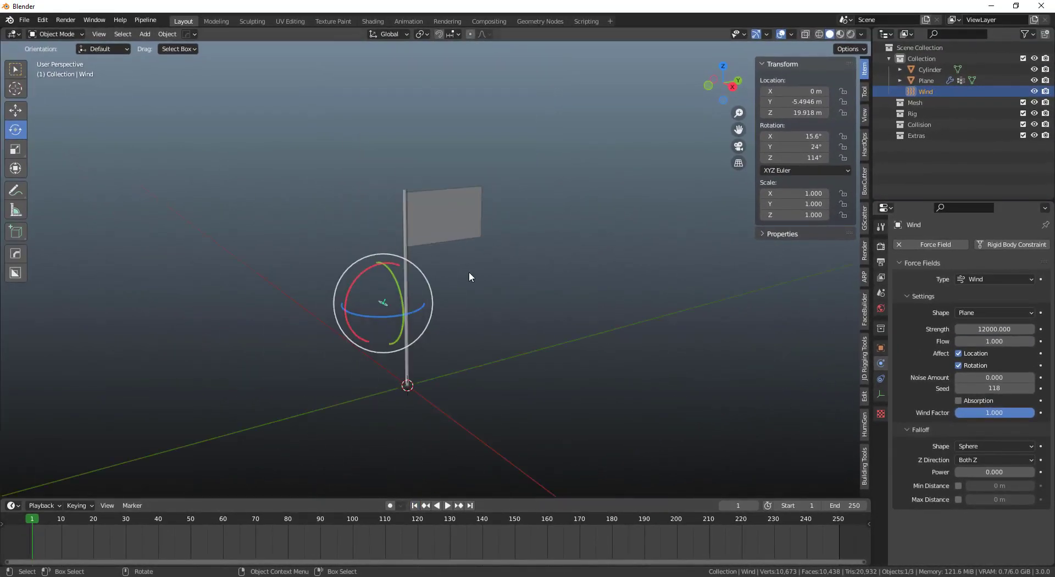
pyautogui.moveTo(499, 334); pyautogui.dragTo(465, 327, button='middle')
pyautogui.click(448, 505)
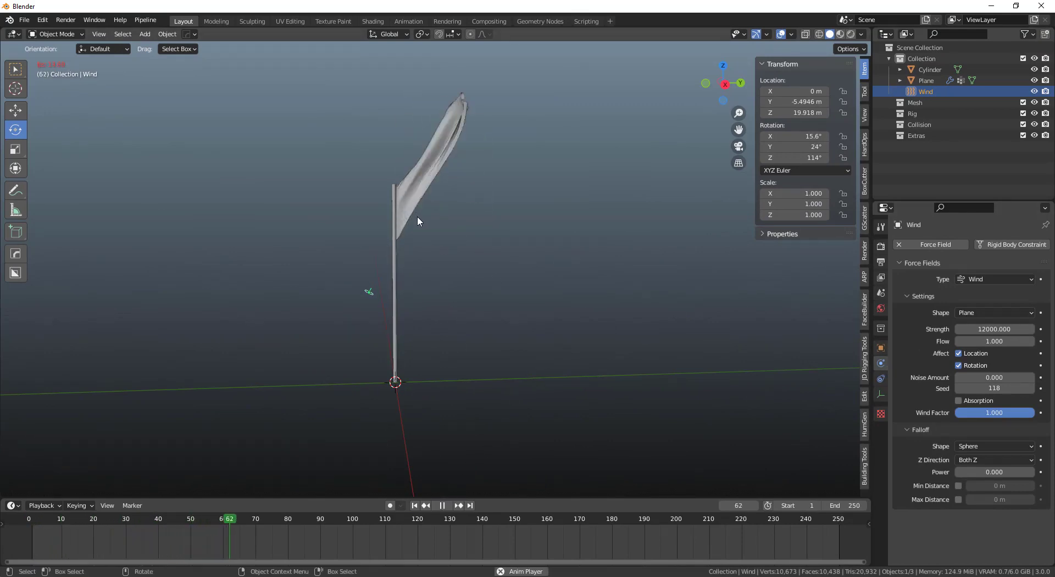
# Lower the wind strength to 8000 and replay the cloth simulation from the first frame.
pyautogui.click(1005, 329)
pyautogui.write('8000')
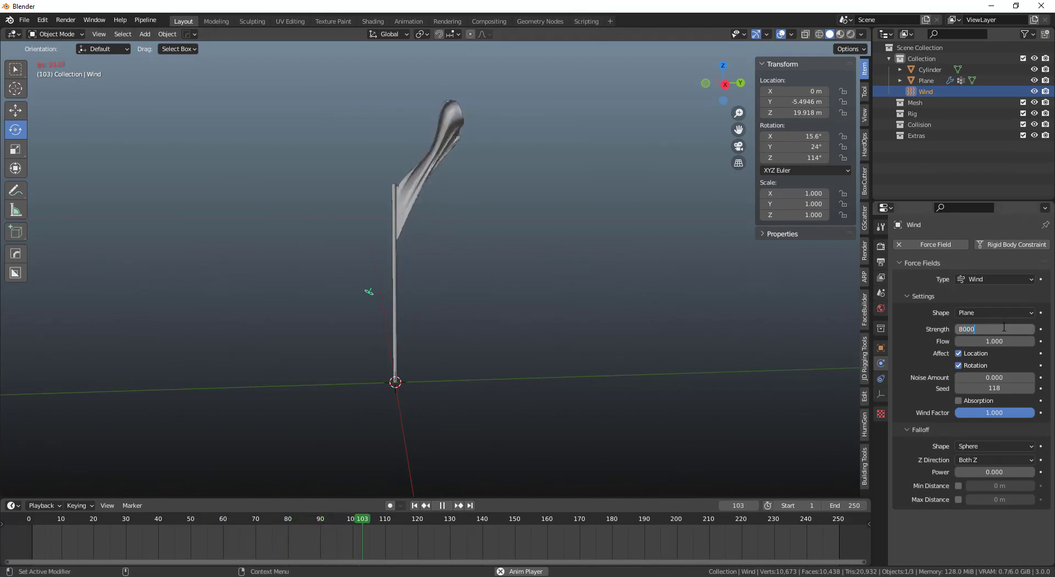
pyautogui.press('Return')
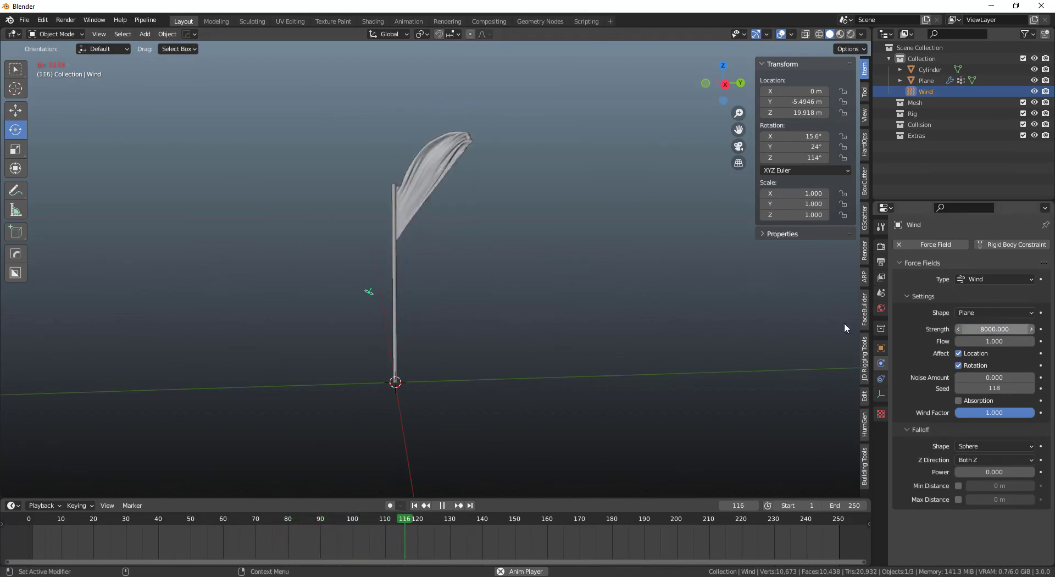
pyautogui.click(415, 506)
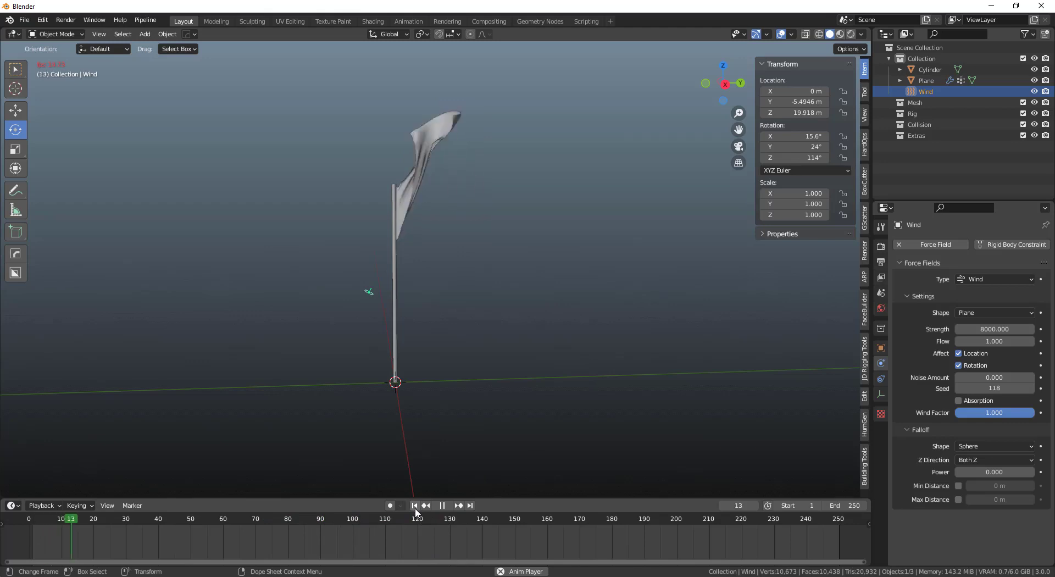
pyautogui.moveTo(331, 271); pyautogui.dragTo(401, 320)
pyautogui.click(368, 292)
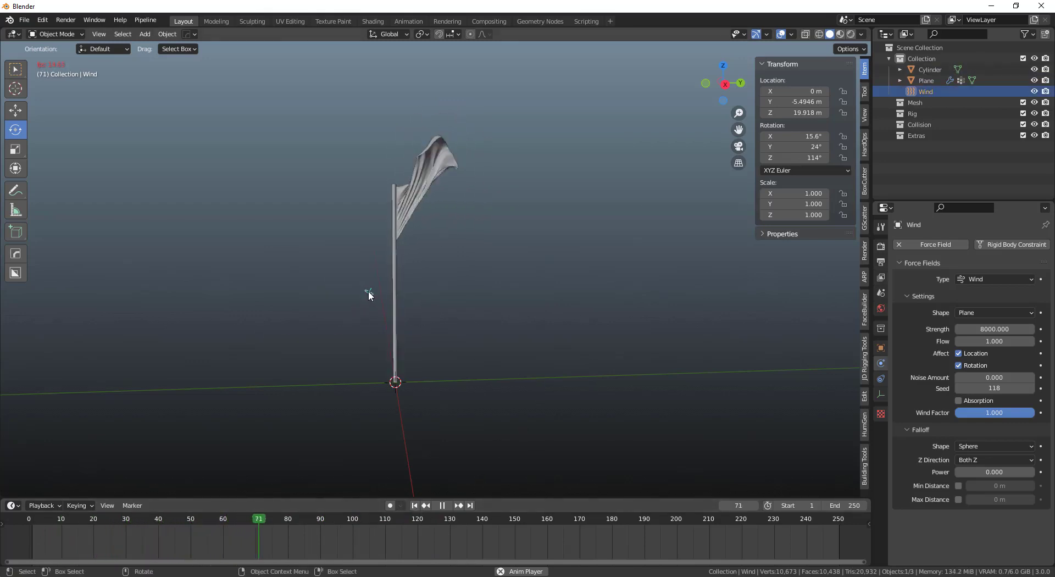
# Return to the first frame, set the wind strength to 500 and play the flag simulation.
pyautogui.click(415, 506)
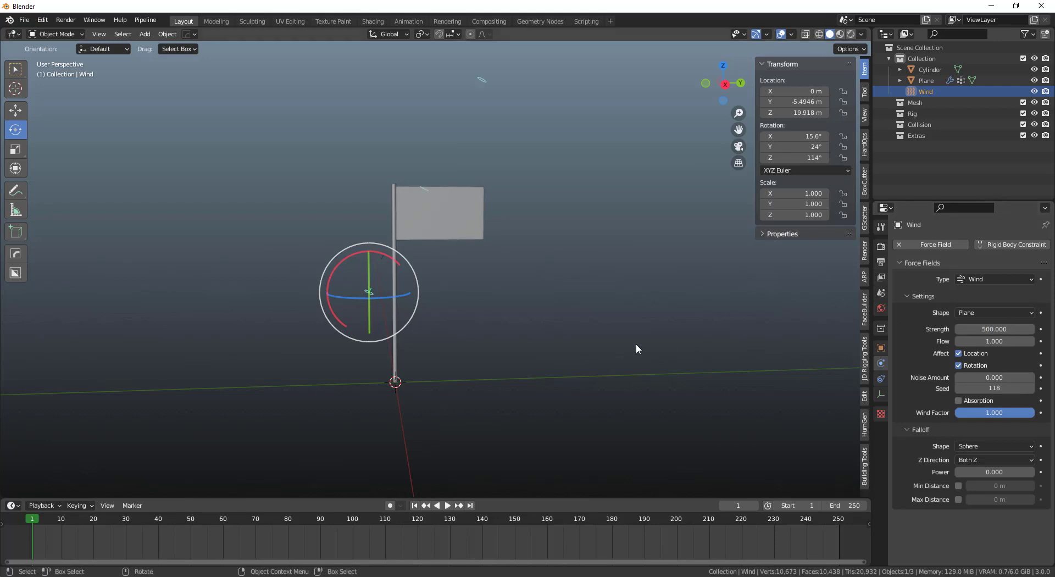
pyautogui.click(541, 311)
pyautogui.press('space')
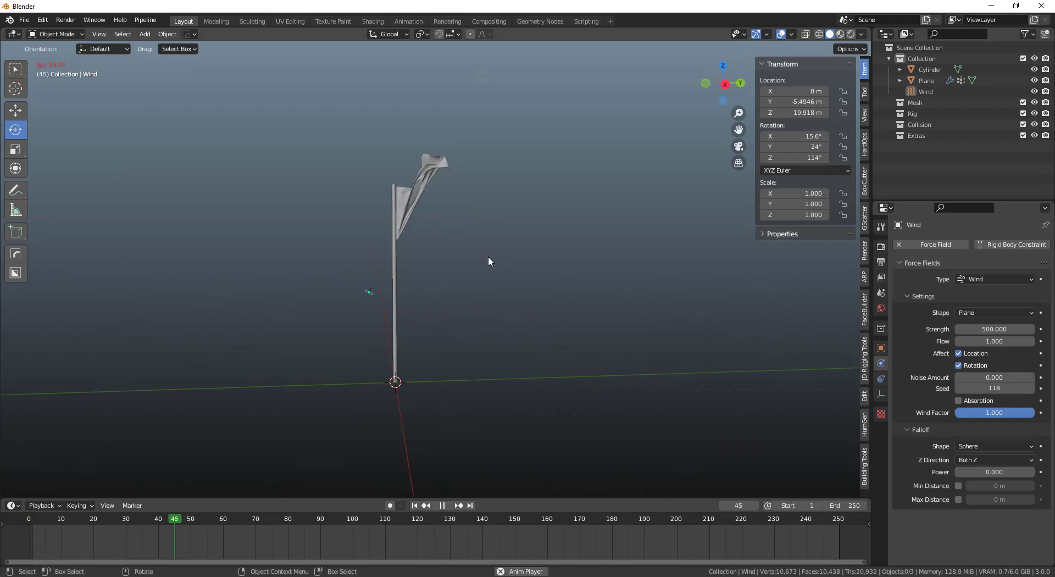
pyautogui.press('space')
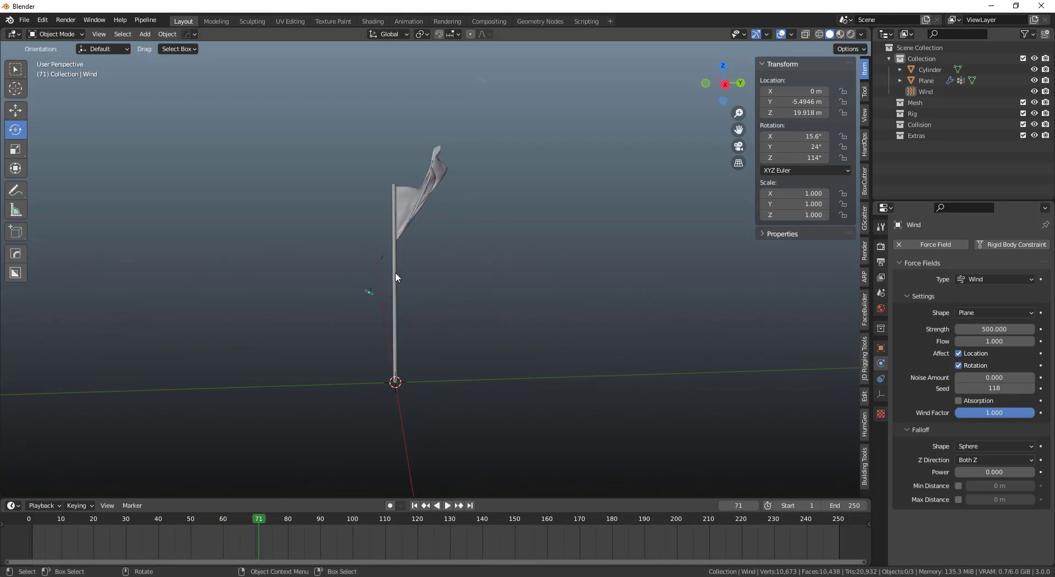
# Reduce the wind strength interactively to about 27.2 and replay the flag simulation from the first frame.
pyautogui.moveTo(383, 258); pyautogui.dragTo(368, 286)
pyautogui.press('space')
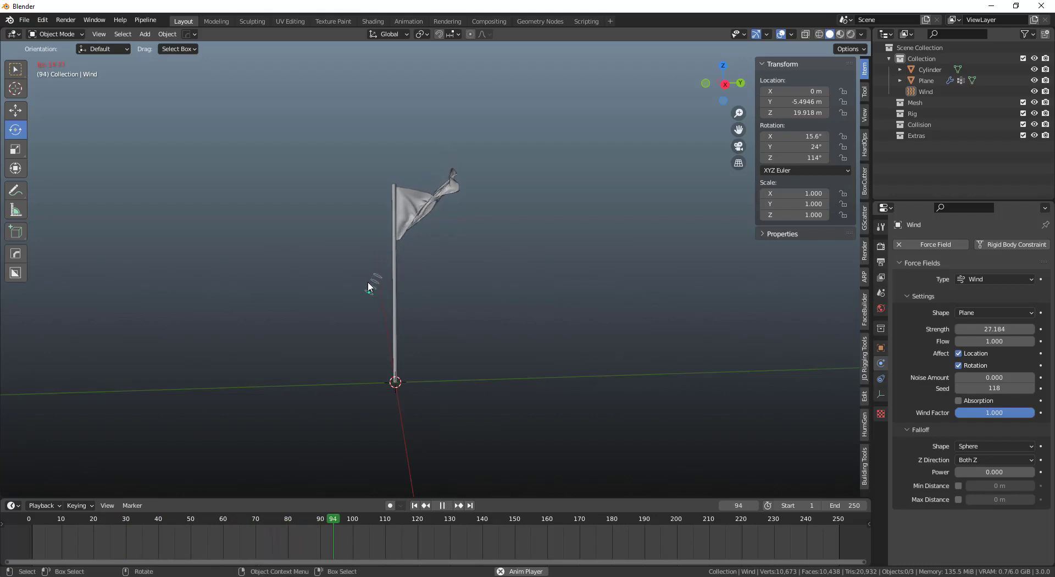
pyautogui.click(415, 506)
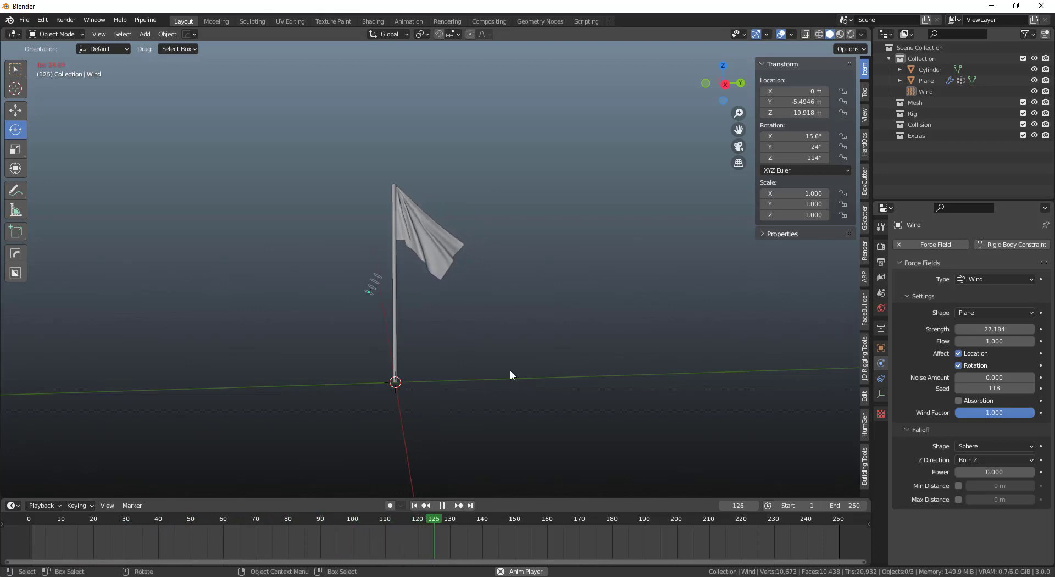
pyautogui.press('space')
# Raise the wind strength interactively to about 97.3 and play the simulation to check the flag's motion.
pyautogui.scroll(6, 392, 312)
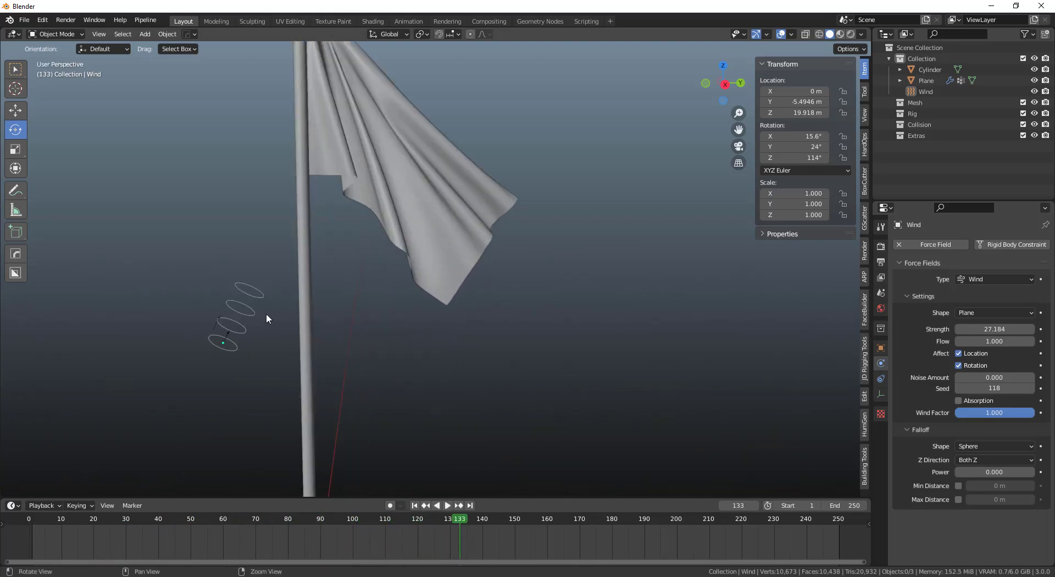
pyautogui.moveTo(216, 318); pyautogui.dragTo(221, 311)
pyautogui.press('space')
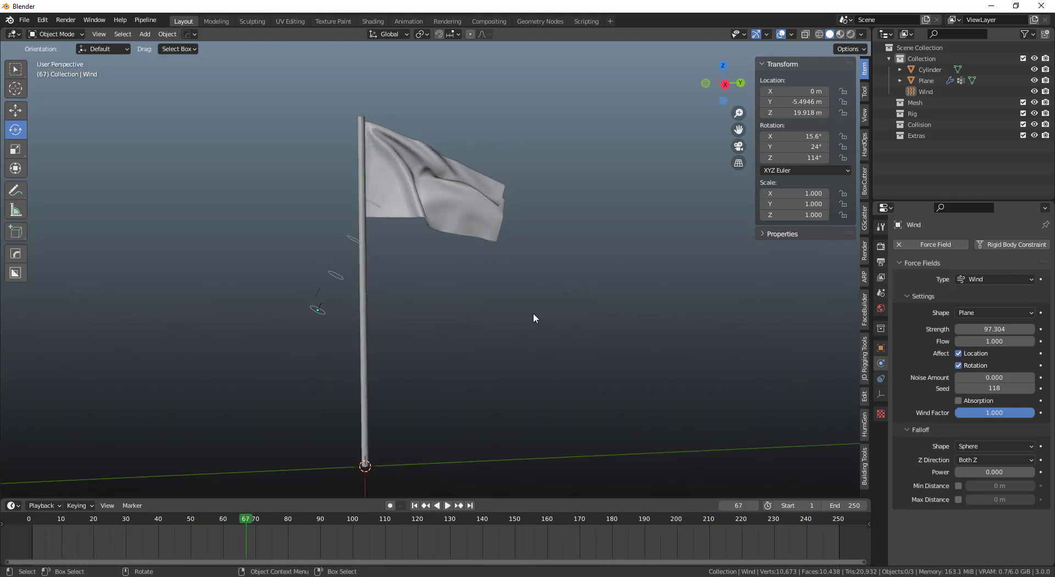
pyautogui.press('space')
# Select the flag plane, view it from the right side and return to the first frame.
pyautogui.moveTo(533, 312); pyautogui.dragTo(459, 212, button='middle')
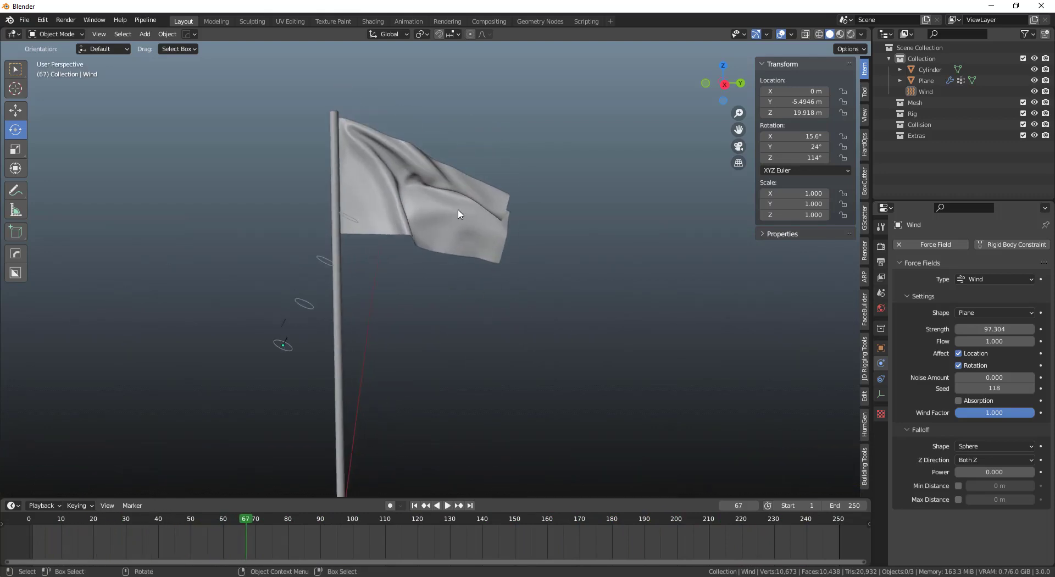
pyautogui.click(459, 212)
pyautogui.click(724, 83)
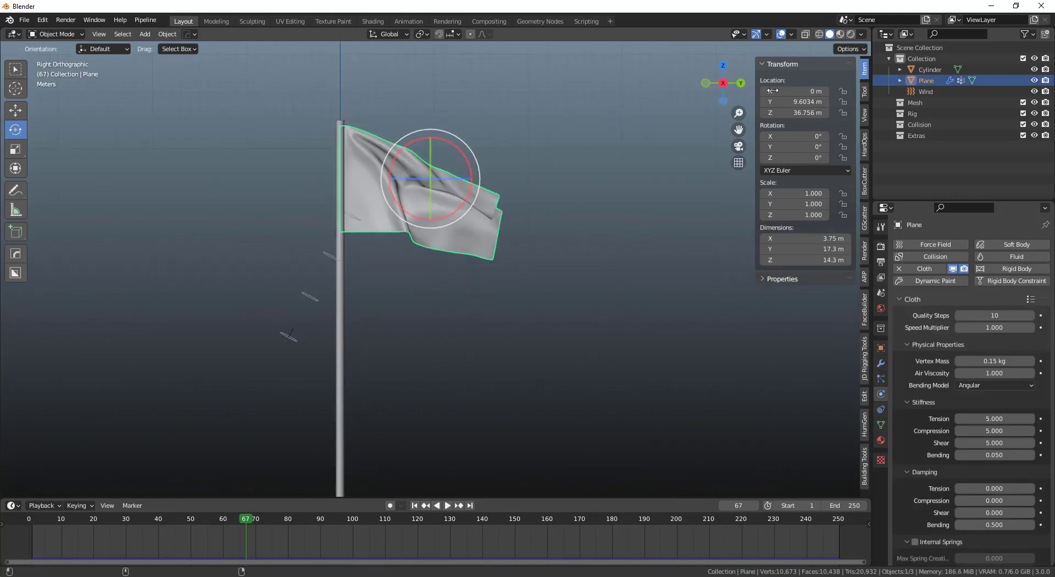
pyautogui.click(414, 506)
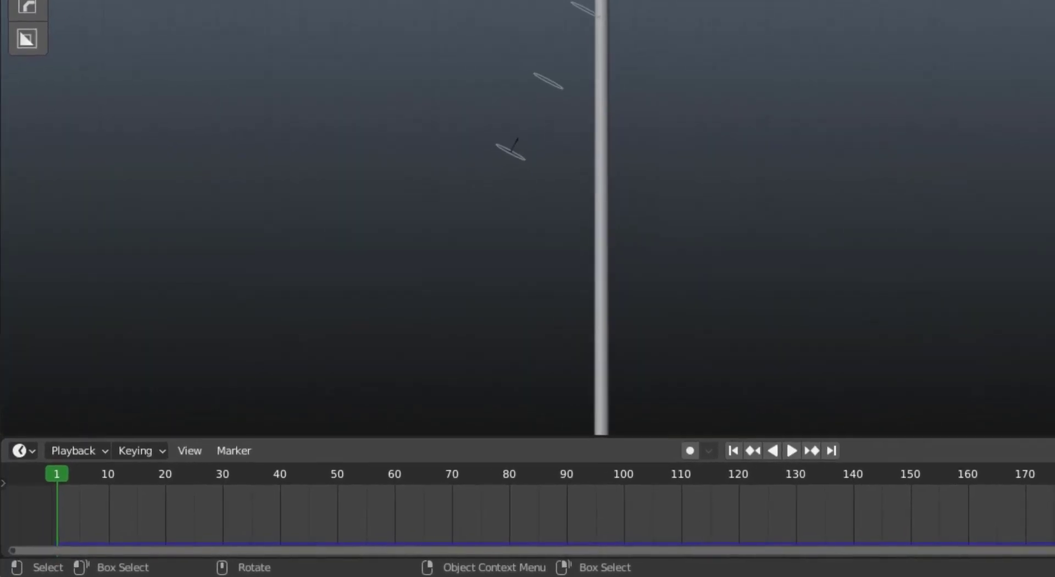
# Change the timeline area to the Shader Editor and enlarge it to make room for nodes.
pyautogui.click(23, 451)
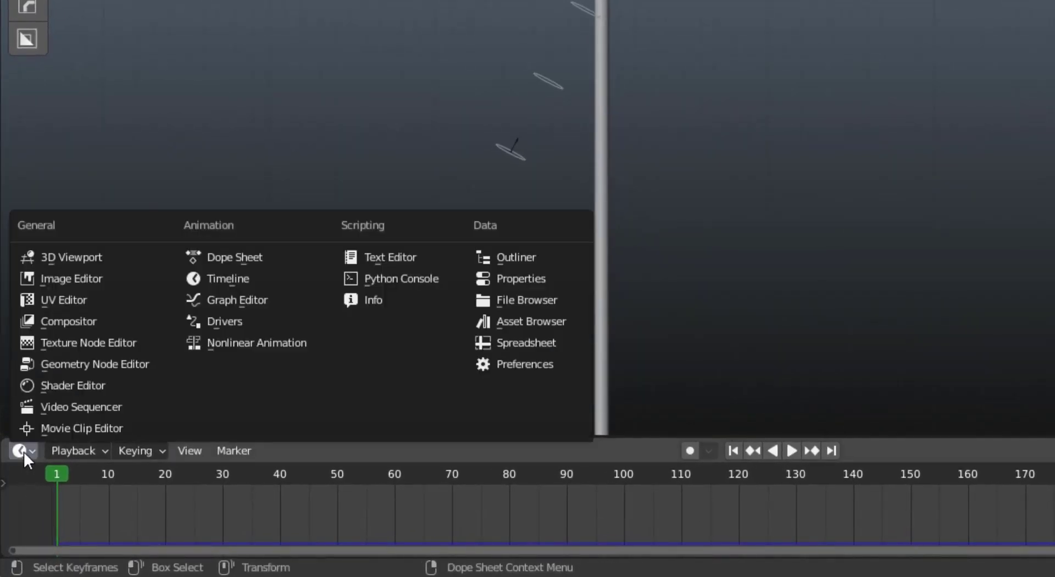
pyautogui.click(61, 385)
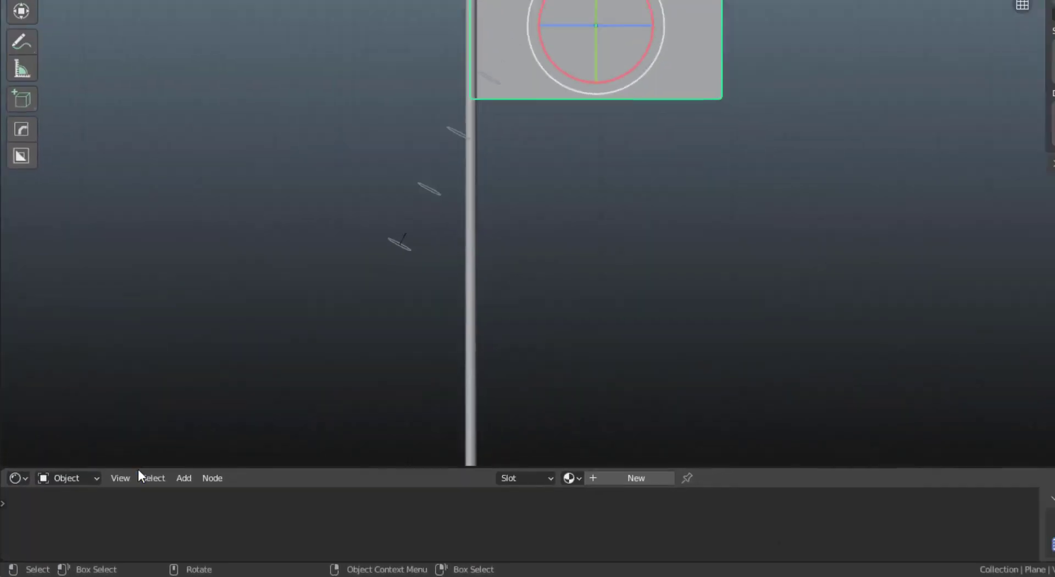
pyautogui.moveTo(175, 438); pyautogui.dragTo(240, 128)
pyautogui.keyDown('alt'); pyautogui.moveTo(443, 219); pyautogui.dragTo(440, 237, button='middle'); pyautogui.keyUp('alt')
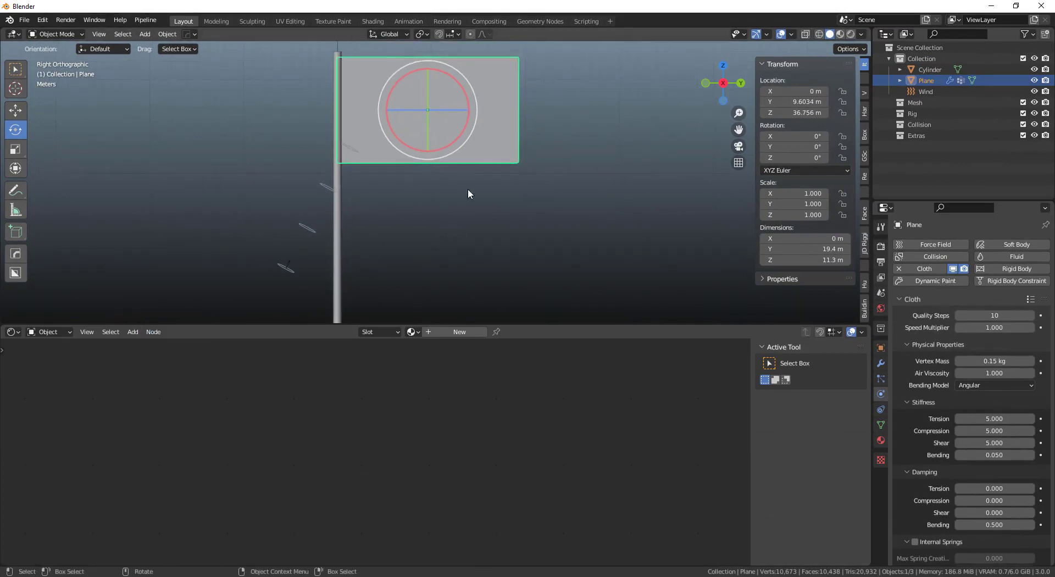
# Create a new material for the flag and make more room around its shader nodes.
pyautogui.click(470, 332)
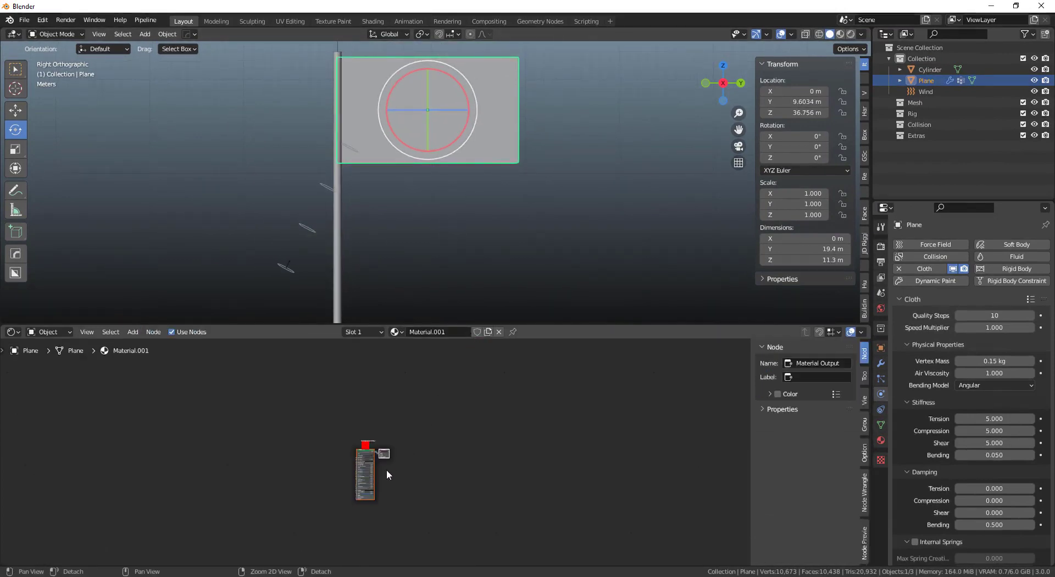
pyautogui.scroll(6, 387, 469)
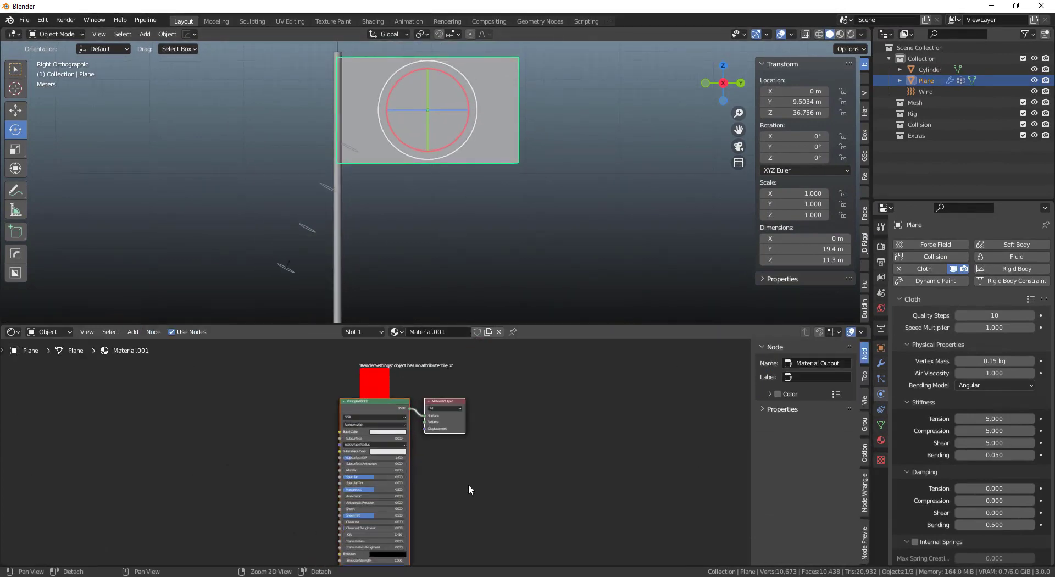
pyautogui.moveTo(469, 486); pyautogui.dragTo(479, 471, button='middle')
pyautogui.moveTo(248, 440); pyautogui.dragTo(239, 438, button='middle')
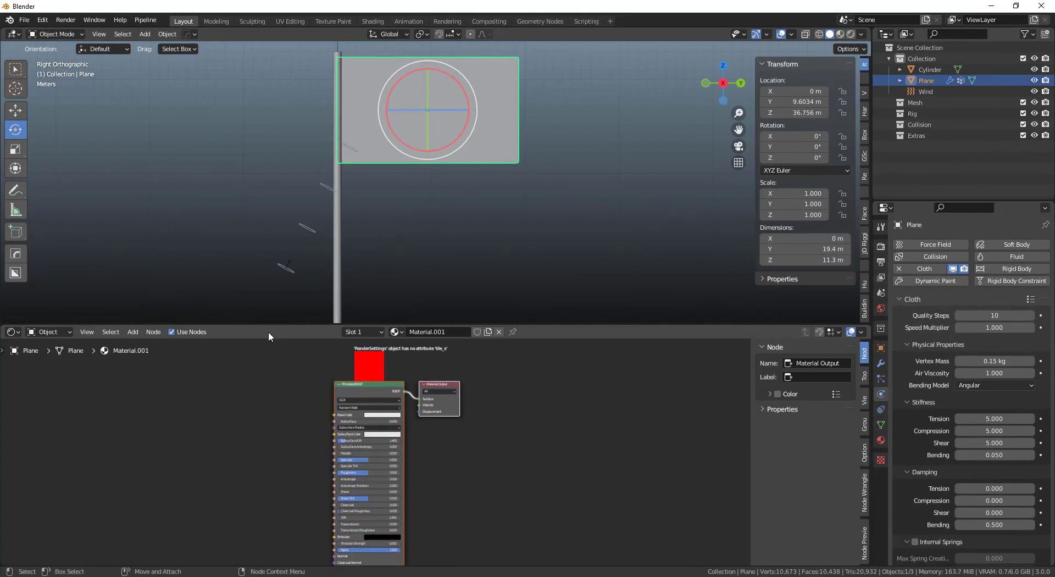
pyautogui.moveTo(266, 324); pyautogui.dragTo(270, 300)
pyautogui.keyDown('alt'); pyautogui.moveTo(279, 487); pyautogui.dragTo(265, 478, button='middle'); pyautogui.keyUp('alt')
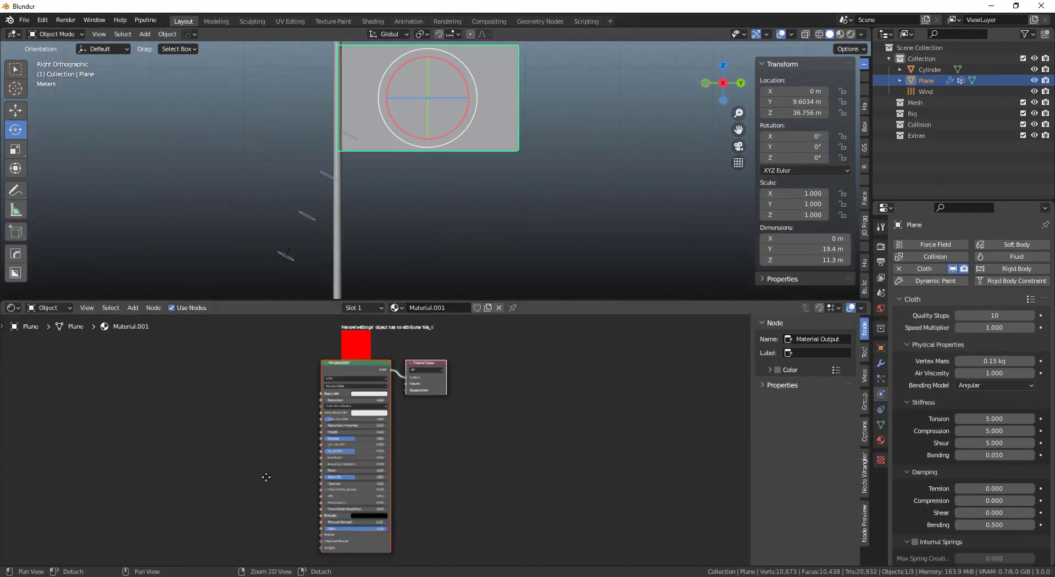
pyautogui.moveTo(431, 459)
pyautogui.keyDown('alt'); pyautogui.mouseDown(button='middle')
pyautogui.moveTo(426, 478)
pyautogui.moveTo(428, 467)
pyautogui.mouseUp(button='middle'); pyautogui.keyUp('alt')
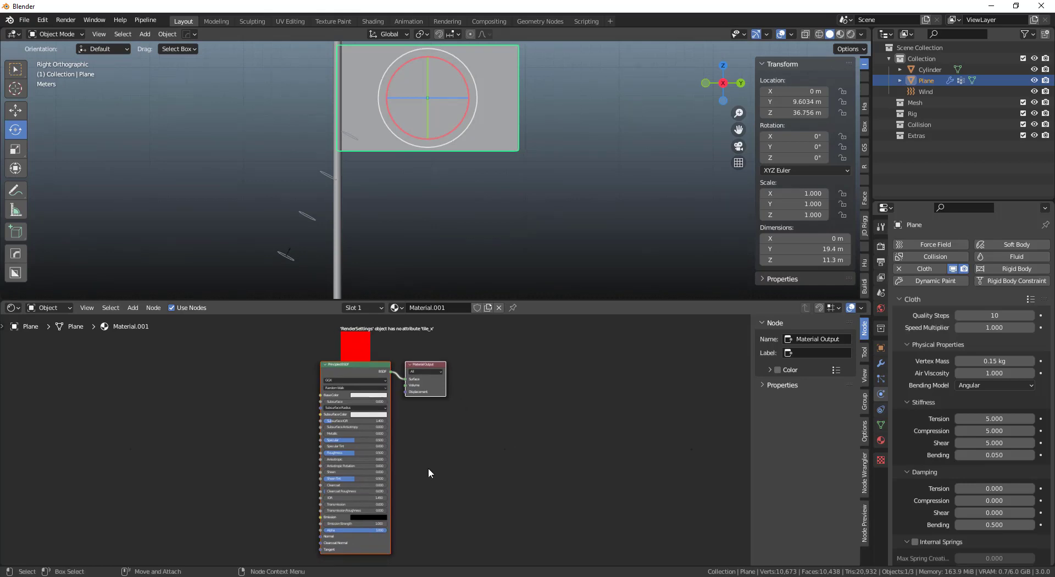
# Add an Image Texture with Mapping and Texture Coordinate nodes to the Principled BSDF's Base Color.
pyautogui.click(356, 373)
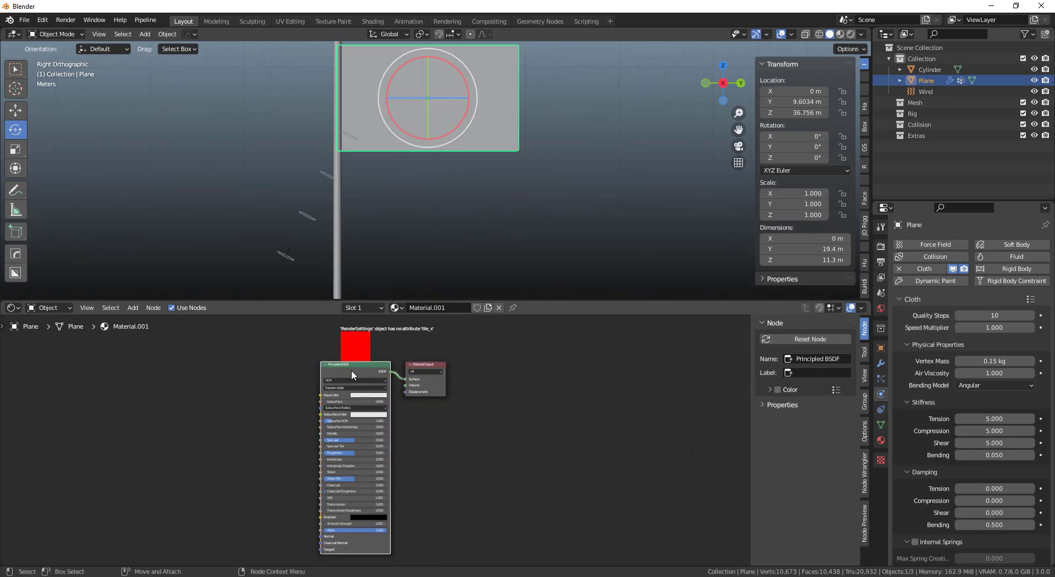
pyautogui.click(173, 403)
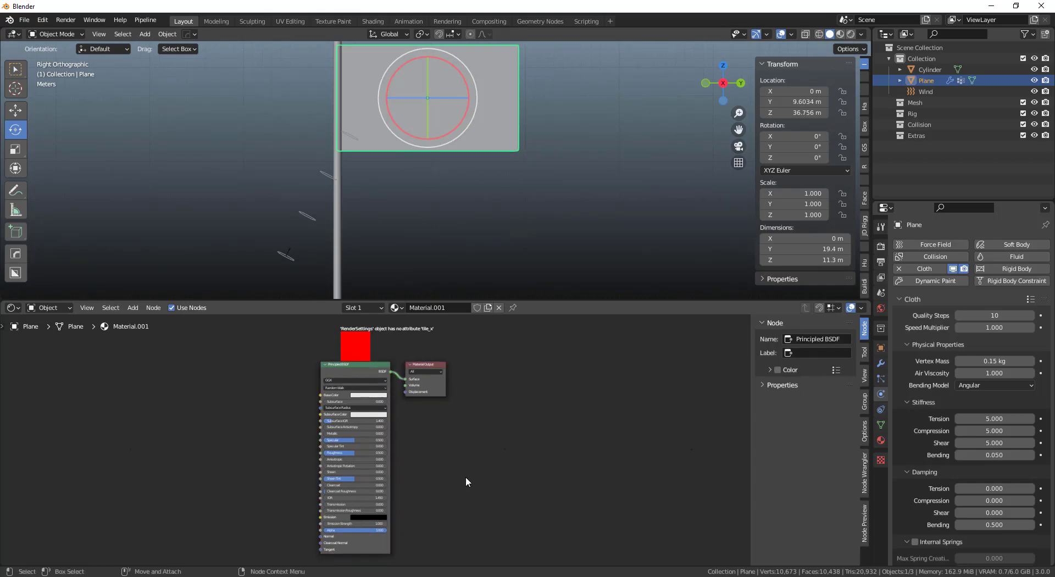
pyautogui.click(336, 369)
pyautogui.hotkey('ctrl', 't')
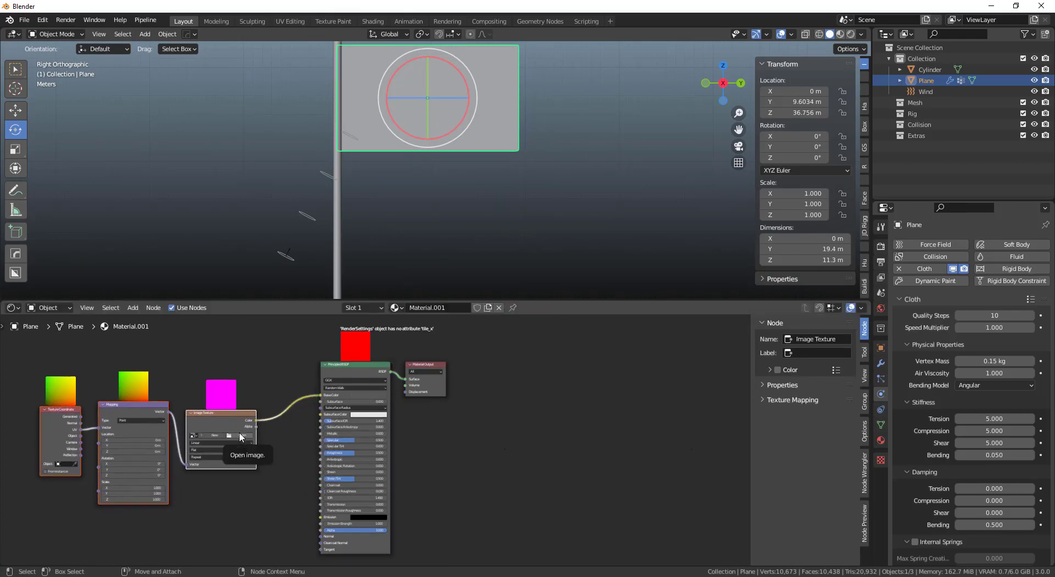
# Load the Sri Lankan flag PNG into the Image Texture node and show the flag in Material Preview shading.
pyautogui.click(240, 437)
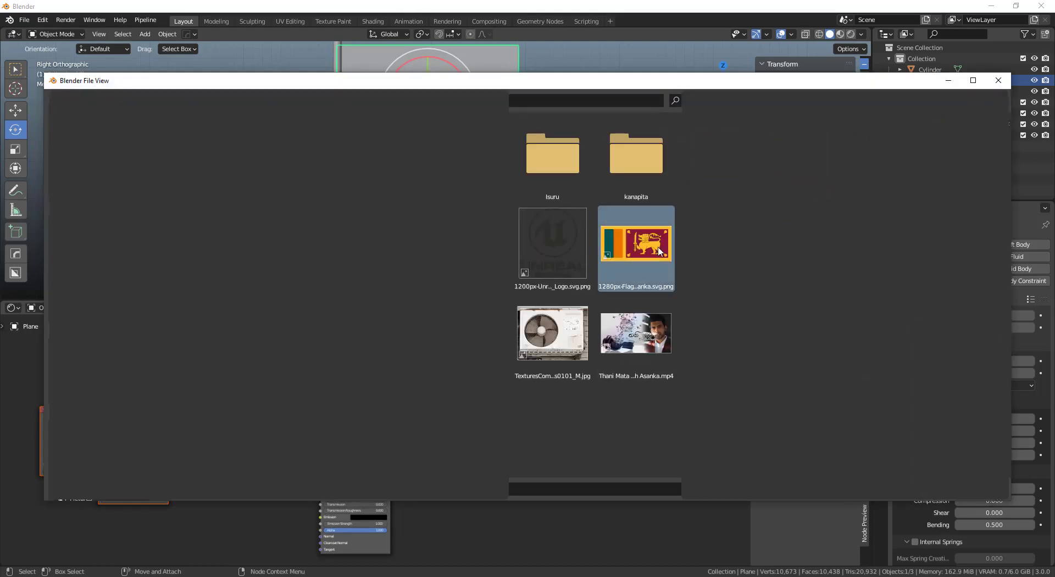
pyautogui.press('Return')
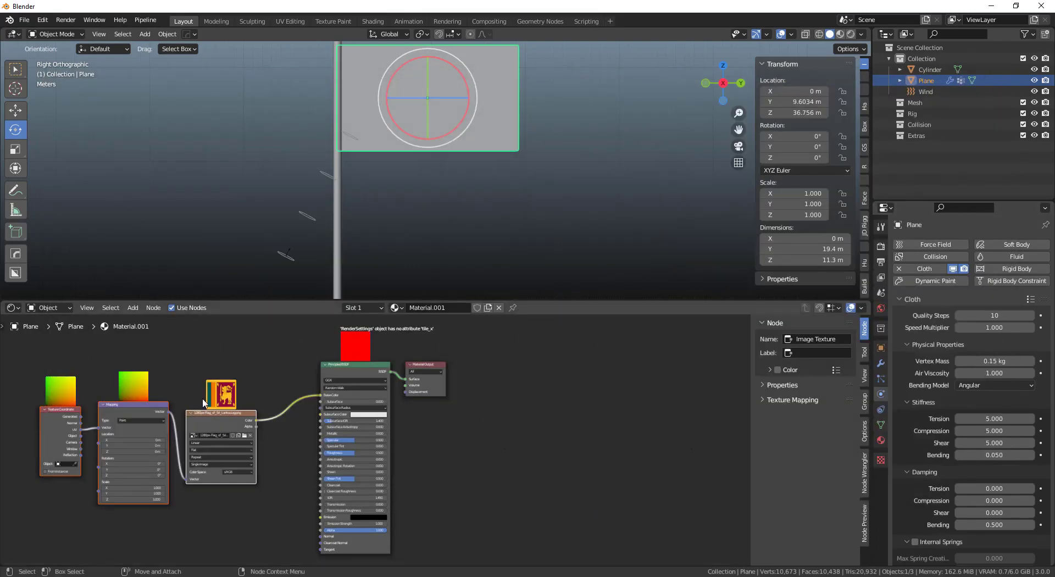
pyautogui.click(251, 366)
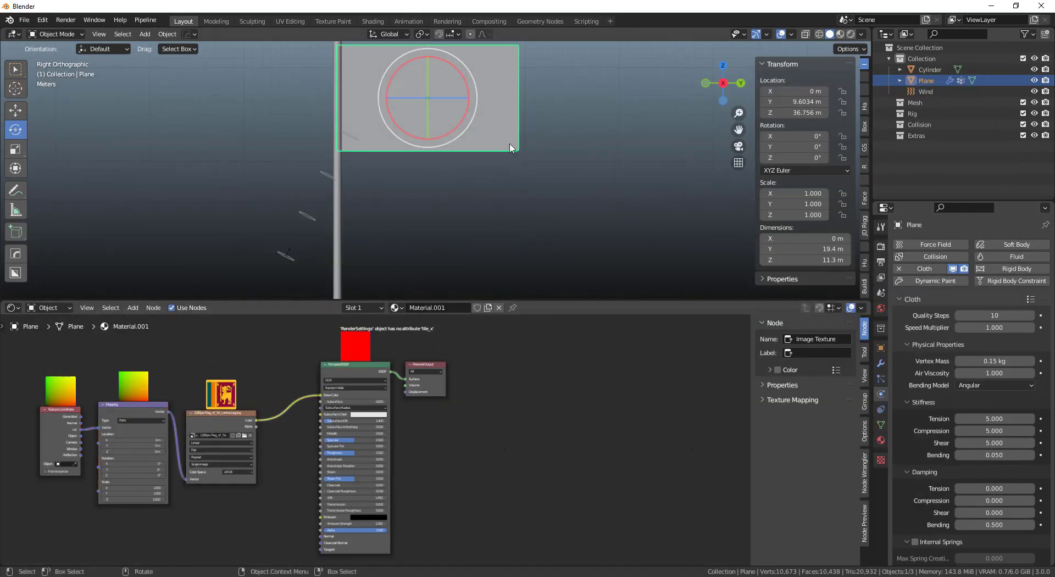
pyautogui.click(840, 35)
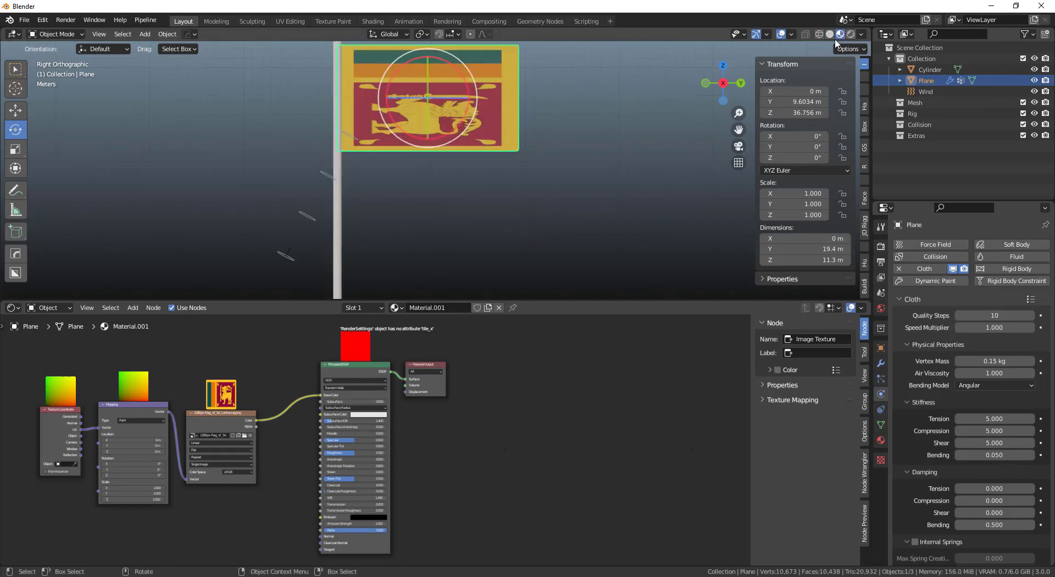
pyautogui.keyDown('shift'); pyautogui.moveTo(510, 192); pyautogui.dragTo(506, 213, button='middle'); pyautogui.keyUp('shift')
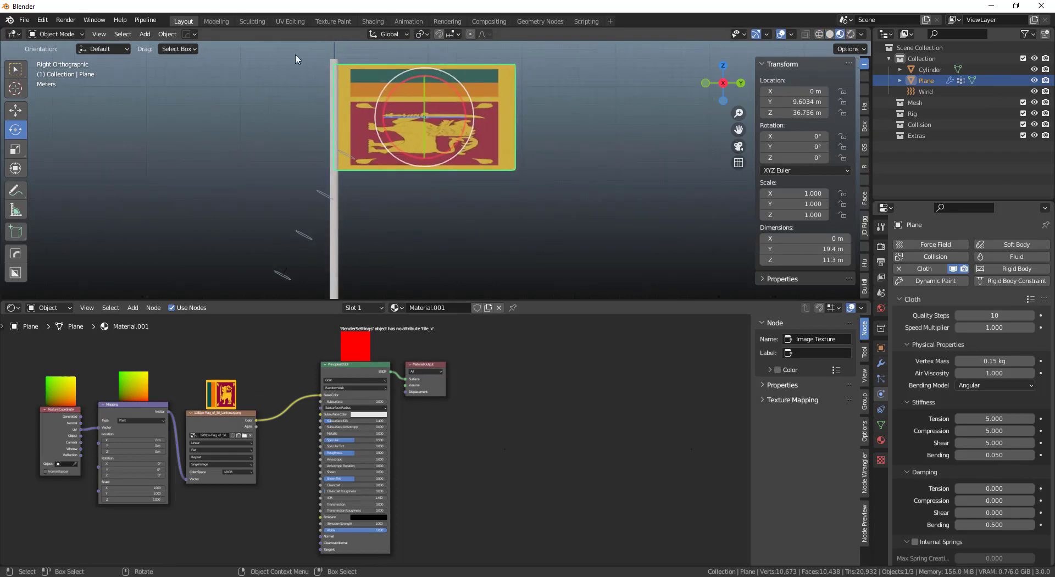
# Switch to the UV Editing workspace, view the flag from the right side and preview its material in a widened 3D viewport.
pyautogui.click(282, 23)
pyautogui.press('Home')
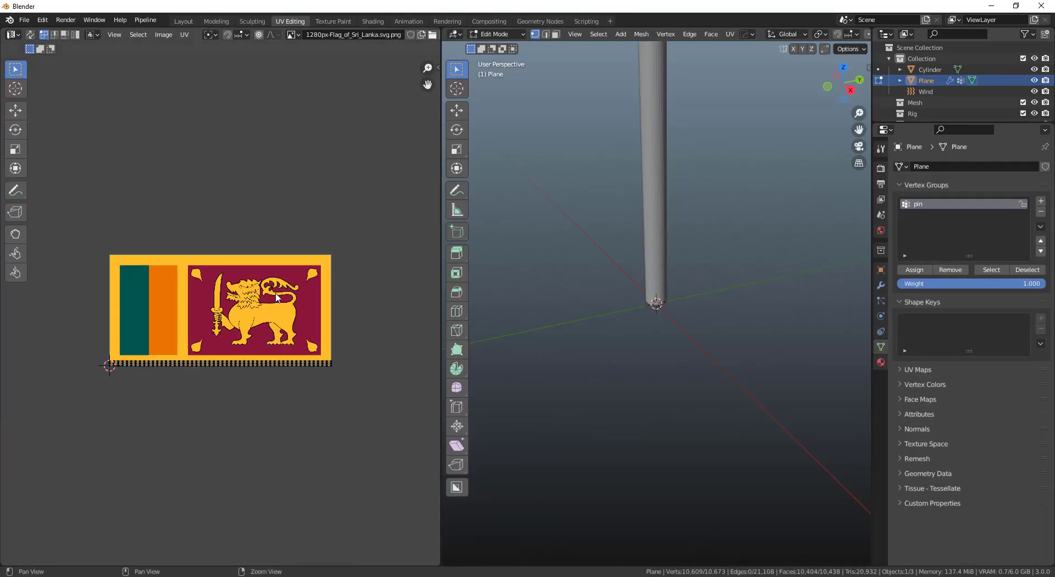
pyautogui.keyDown('shift'); pyautogui.moveTo(655, 178); pyautogui.dragTo(602, 388, button='middle'); pyautogui.keyUp('shift')
pyautogui.click(851, 91)
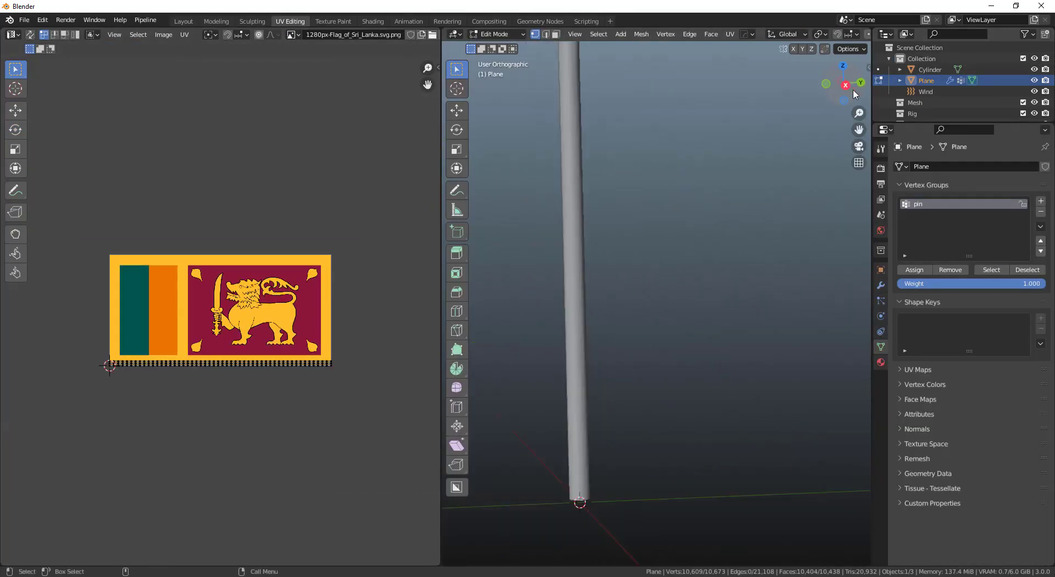
pyautogui.keyDown('alt'); pyautogui.moveTo(600, 168); pyautogui.dragTo(594, 369, button='middle'); pyautogui.keyUp('alt')
pyautogui.scroll(-5, 594, 370)
pyautogui.keyDown('alt'); pyautogui.moveTo(681, 200); pyautogui.dragTo(587, 334, button='middle'); pyautogui.keyUp('alt')
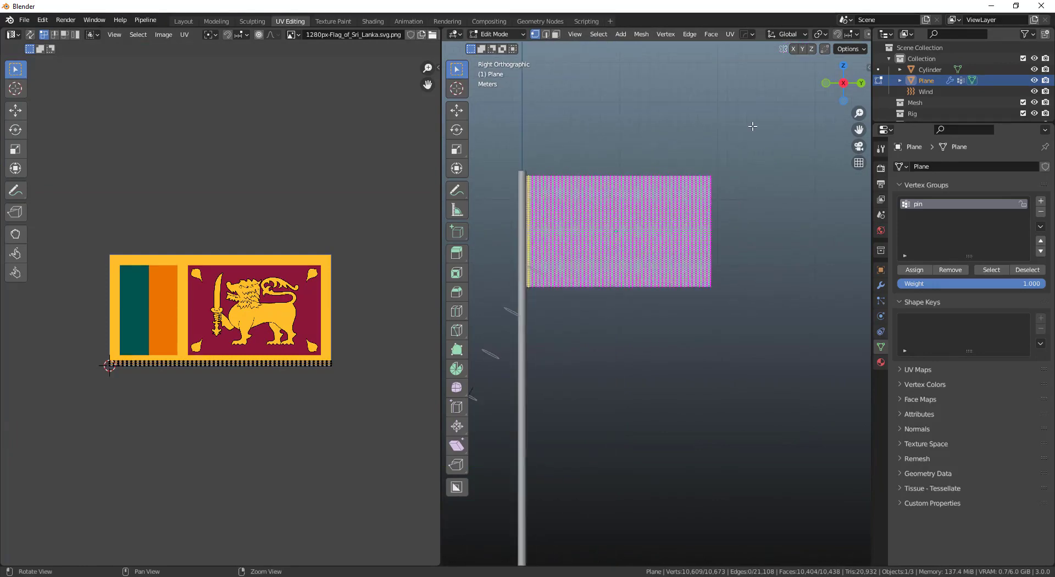
pyautogui.moveTo(872, 66); pyautogui.dragTo(935, 50)
pyautogui.moveTo(440, 58); pyautogui.dragTo(329, 57)
pyautogui.click(907, 34)
pyautogui.scroll(3, 632, 247)
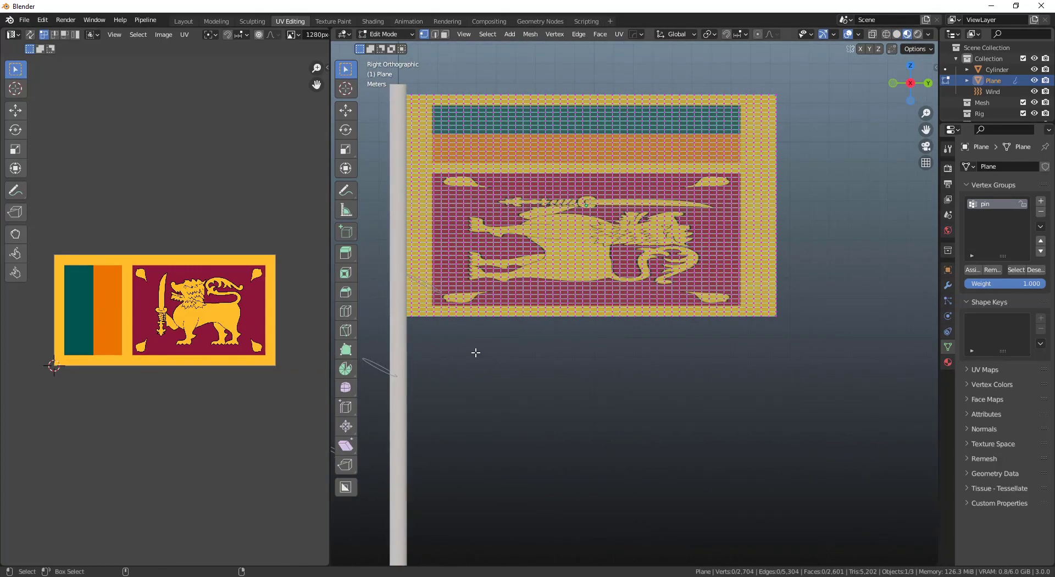
# Select all faces of the flag mesh and unwrap them with Project from View.
pyautogui.press('a')
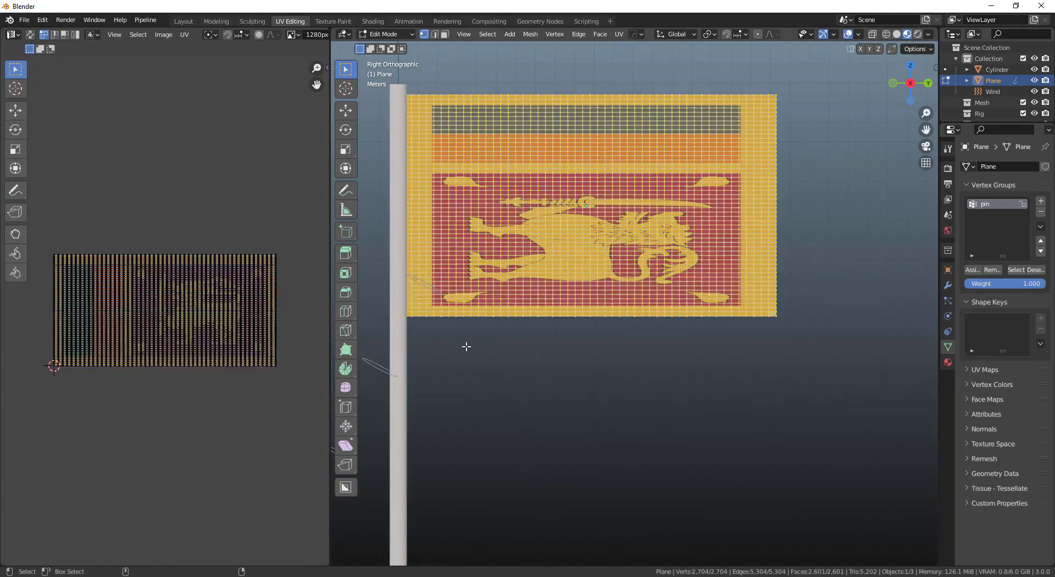
pyautogui.rightClick(535, 220)
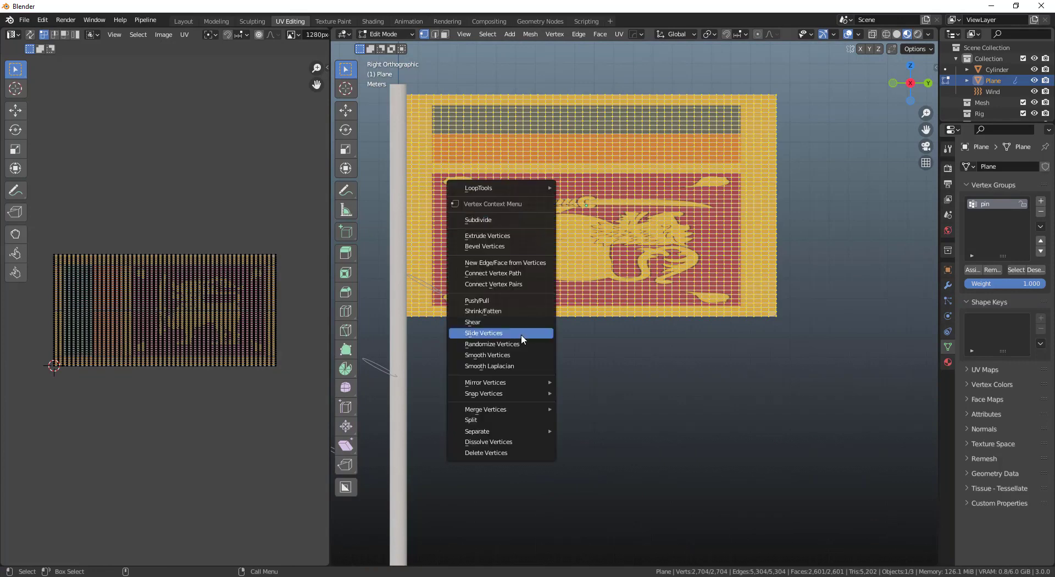
pyautogui.click(445, 35)
pyautogui.rightClick(558, 195)
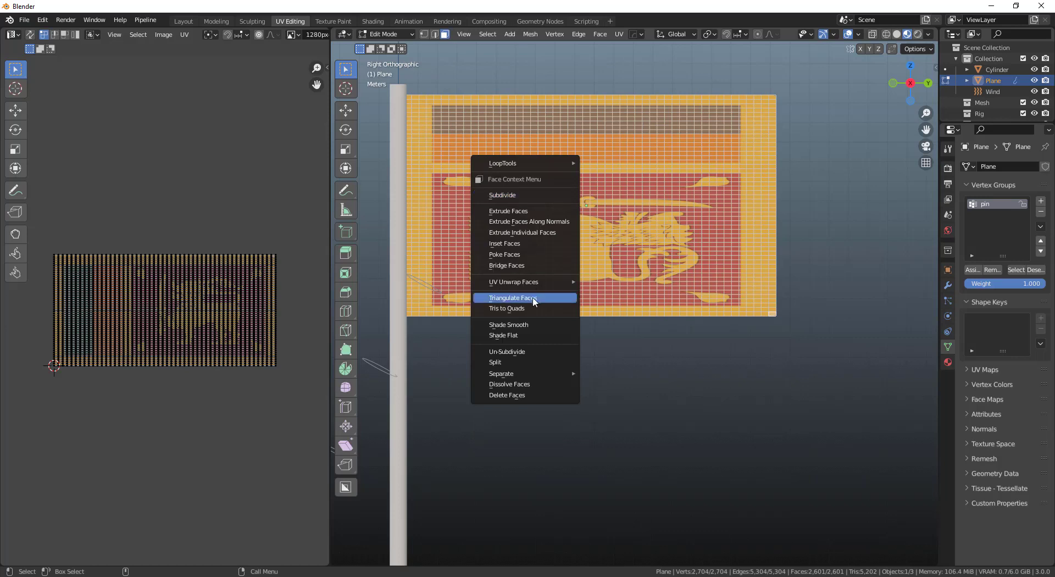
pyautogui.moveTo(534, 283)
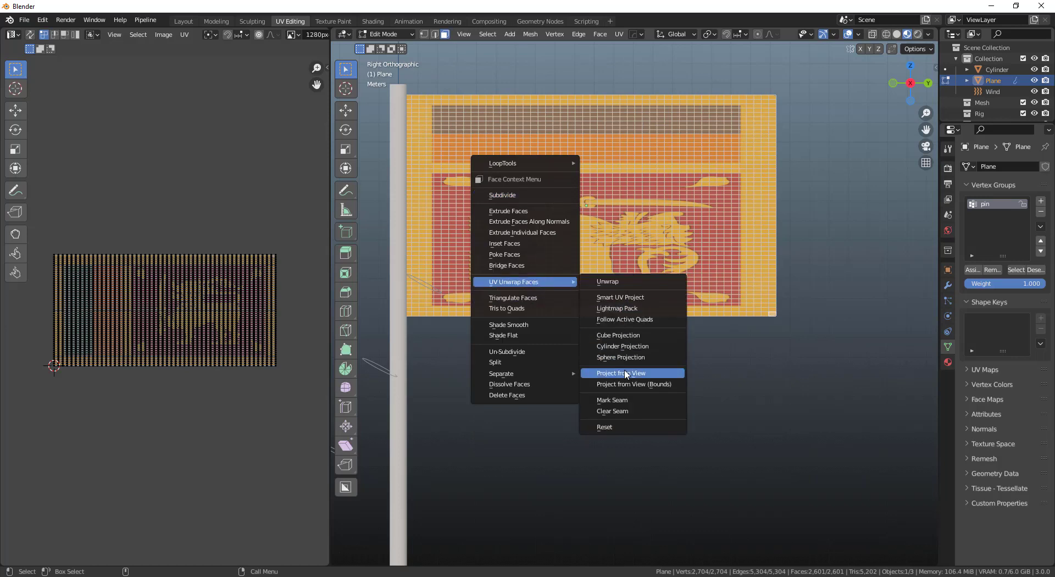
pyautogui.click(664, 374)
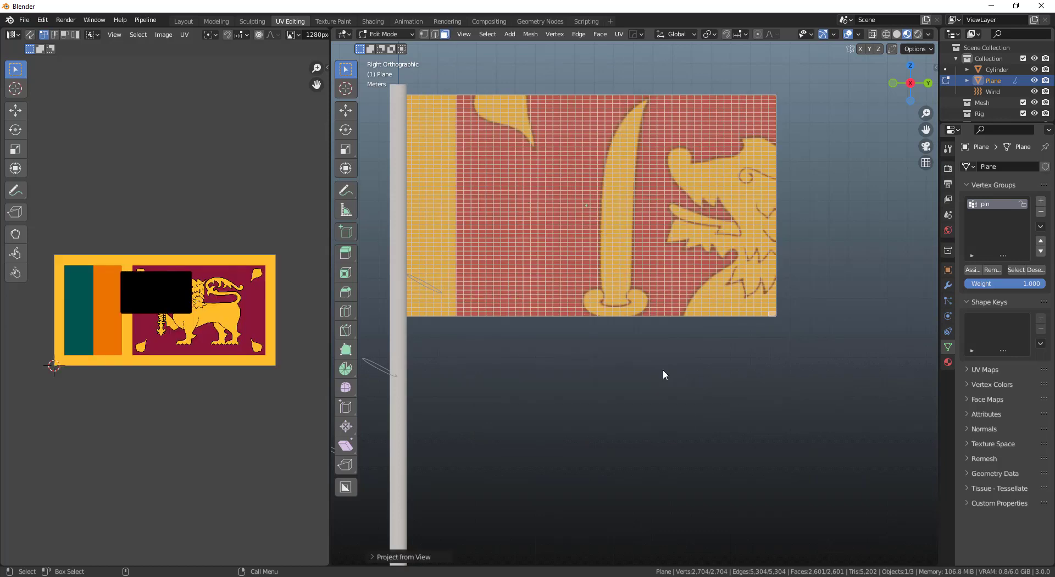
# Select all of the flag's UVs, scale them up and move them down towards the middle of the flag image.
pyautogui.moveTo(80, 235); pyautogui.dragTo(298, 388)
pyautogui.press('g')
pyautogui.press('s')
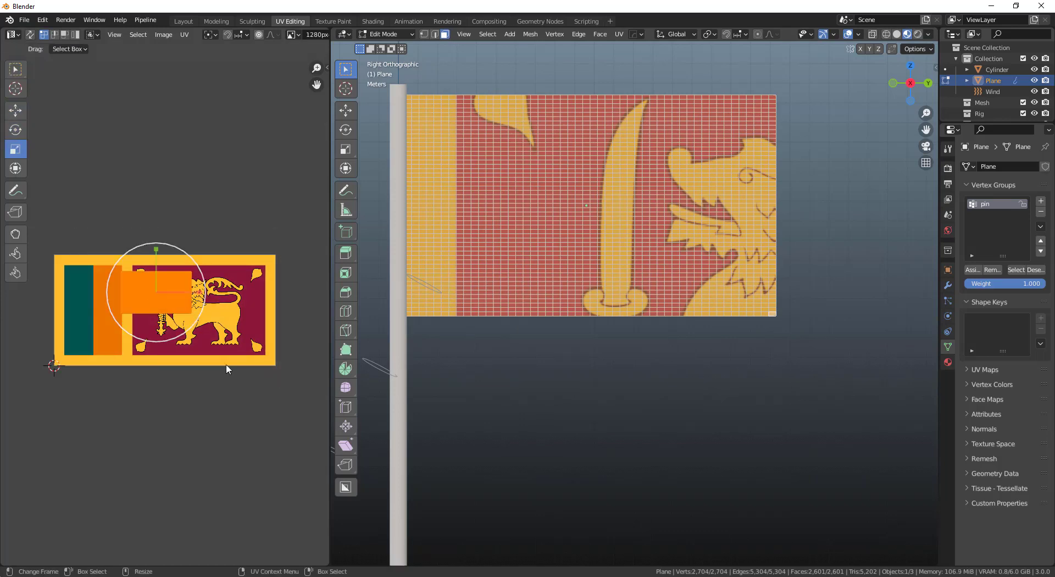
pyautogui.moveTo(239, 349); pyautogui.dragTo(319, 390)
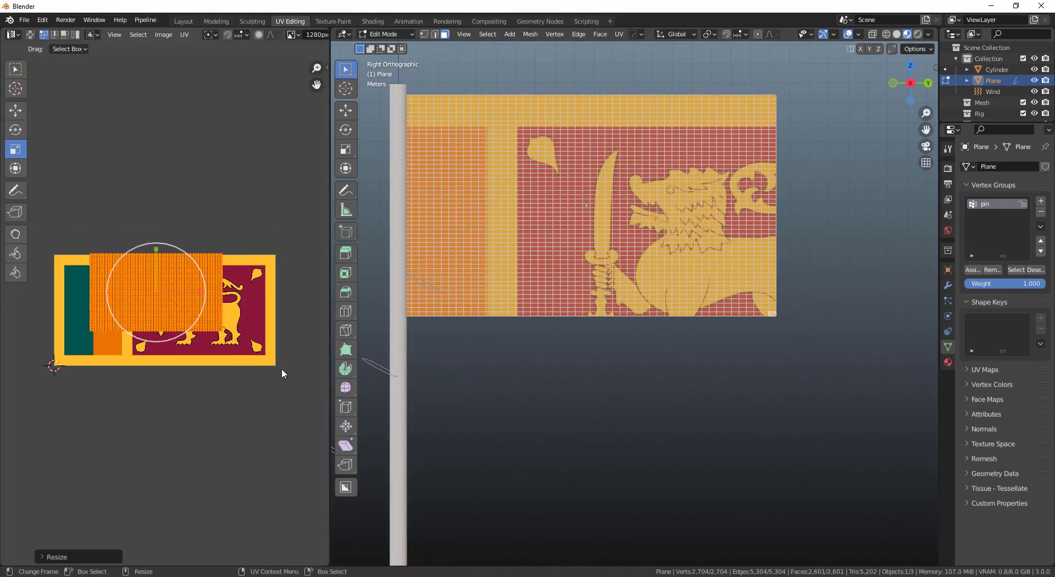
pyautogui.press('g')
pyautogui.moveTo(157, 255); pyautogui.dragTo(156, 285)
# Scale the UVs up to nearly the flag image's height and shift them up slightly to centre them vertically.
pyautogui.press('r')
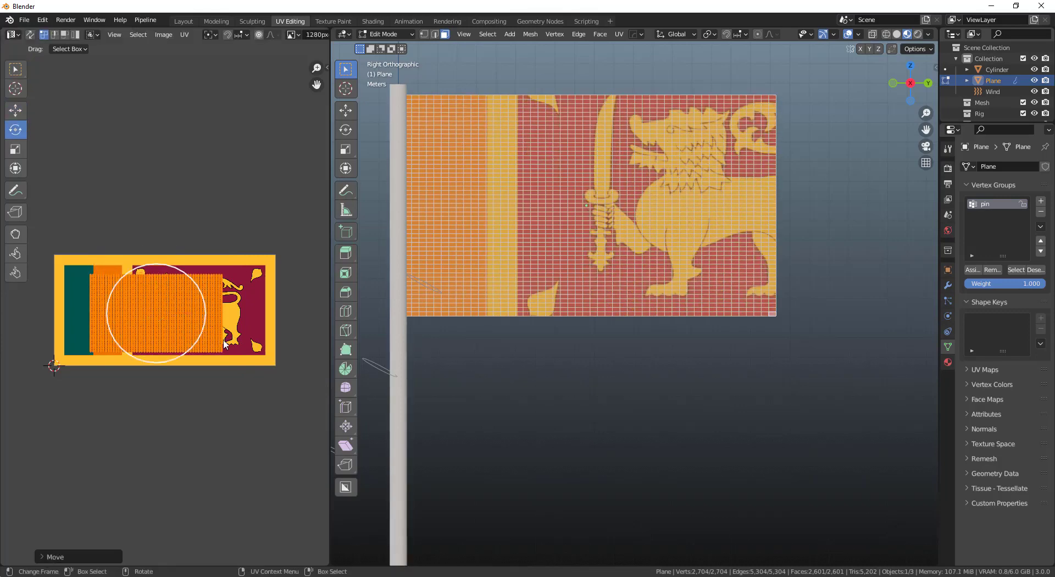
pyautogui.press('s')
pyautogui.moveTo(240, 401); pyautogui.dragTo(281, 422)
pyautogui.press('g')
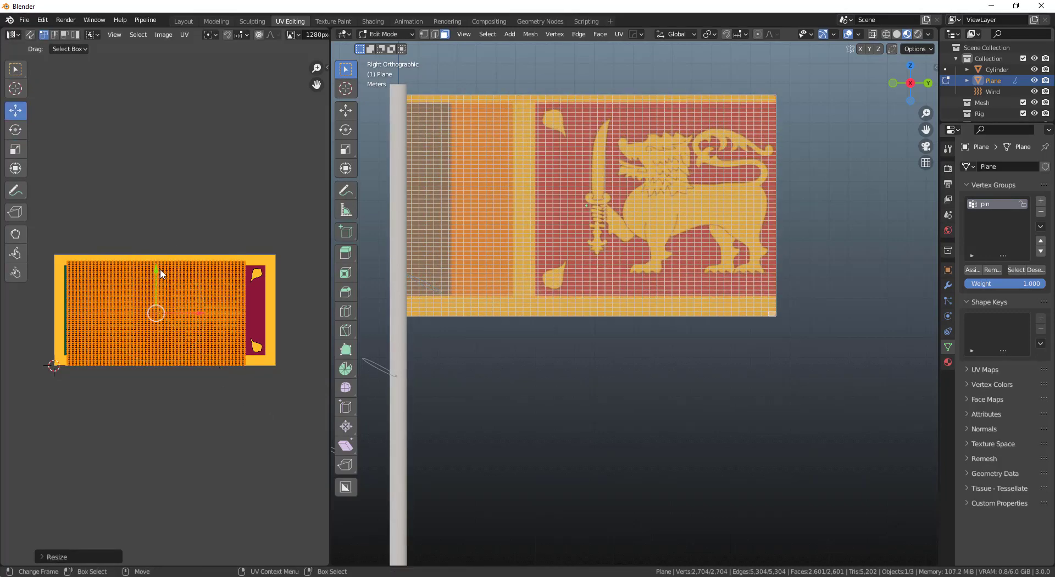
pyautogui.moveTo(156, 269); pyautogui.dragTo(157, 266)
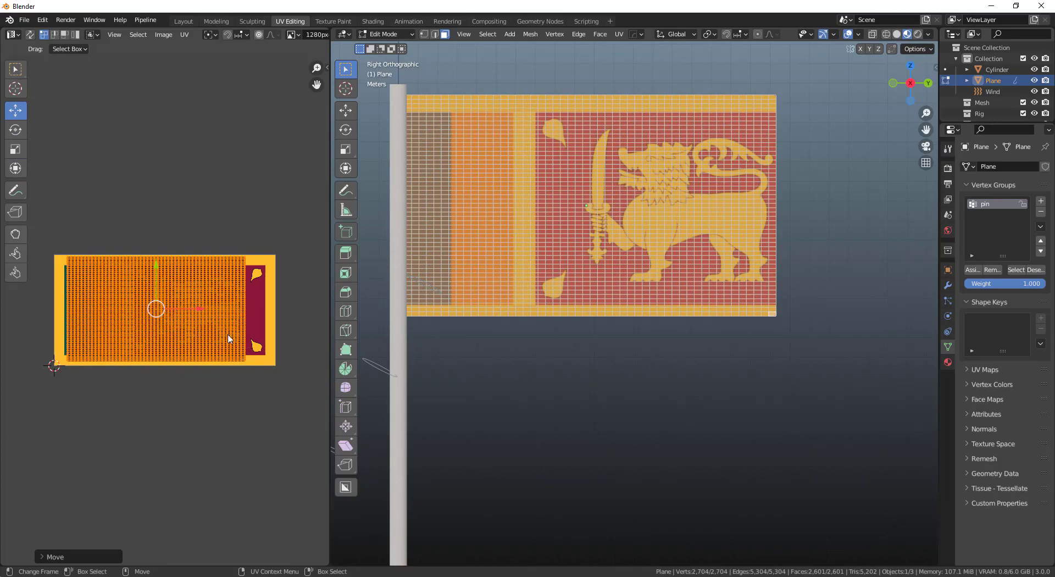
# Stretch the UVs horizontally until they reach the edge of the flag image beyond the lion.
pyautogui.press('r')
pyautogui.press('s')
pyautogui.moveTo(199, 308)
pyautogui.mouseDown()
pyautogui.moveTo(218, 308)
pyautogui.moveTo(210, 313)
pyautogui.mouseUp()
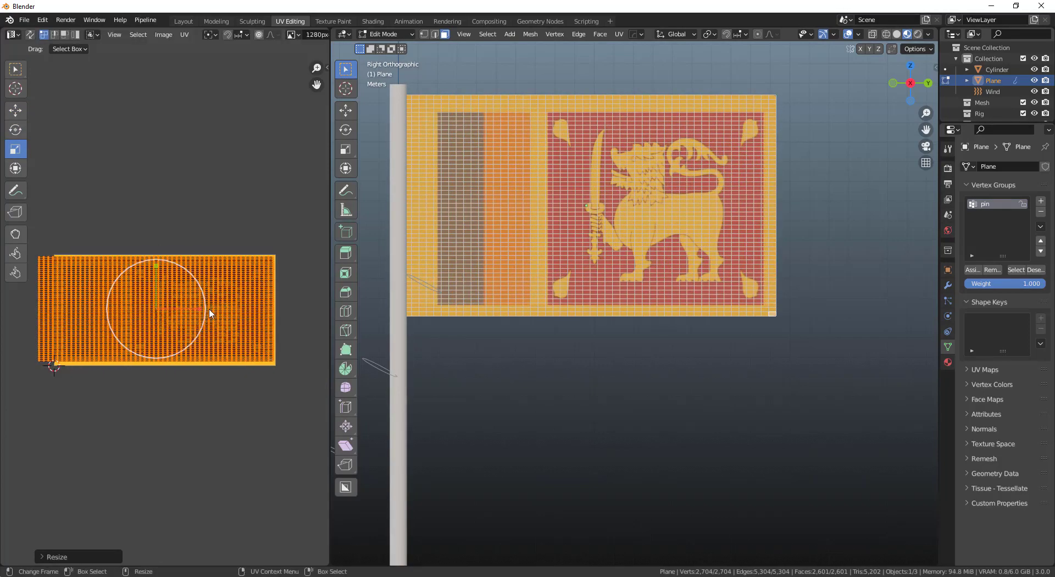
# Fine-tune the UVs' height, width and position so they line up with the outer border of the flag image.
pyautogui.press('g')
pyautogui.moveTo(159, 270); pyautogui.dragTo(157, 263)
pyautogui.press('r')
pyautogui.press('s')
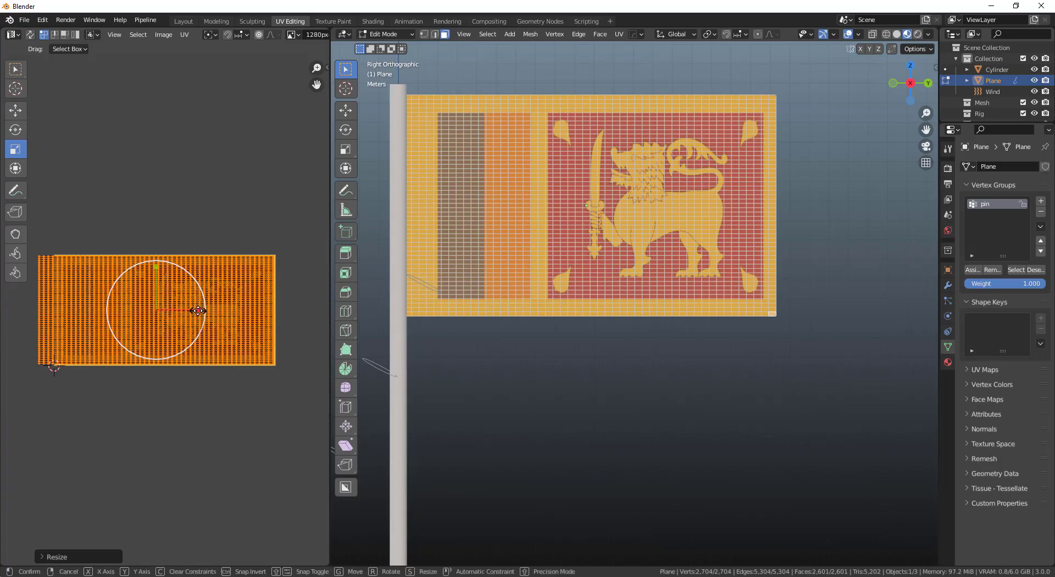
pyautogui.moveTo(199, 310); pyautogui.dragTo(211, 313)
pyautogui.press('g')
pyautogui.click(211, 428)
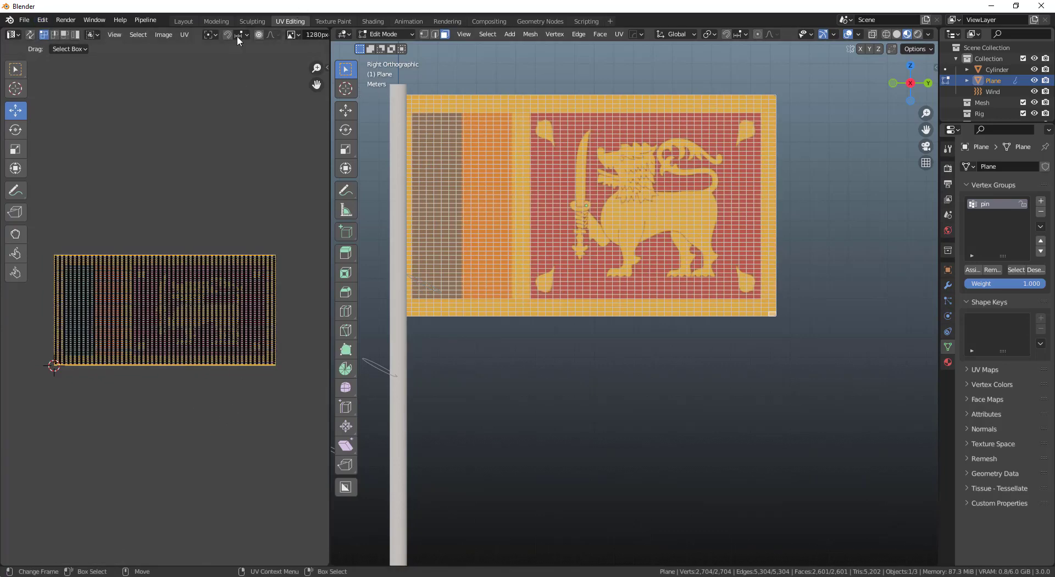
# Return to the Layout workspace and enlarge the 3D viewport above the node editor.
pyautogui.click(181, 22)
pyautogui.click(486, 243)
pyautogui.moveTo(487, 242); pyautogui.dragTo(446, 218, button='middle')
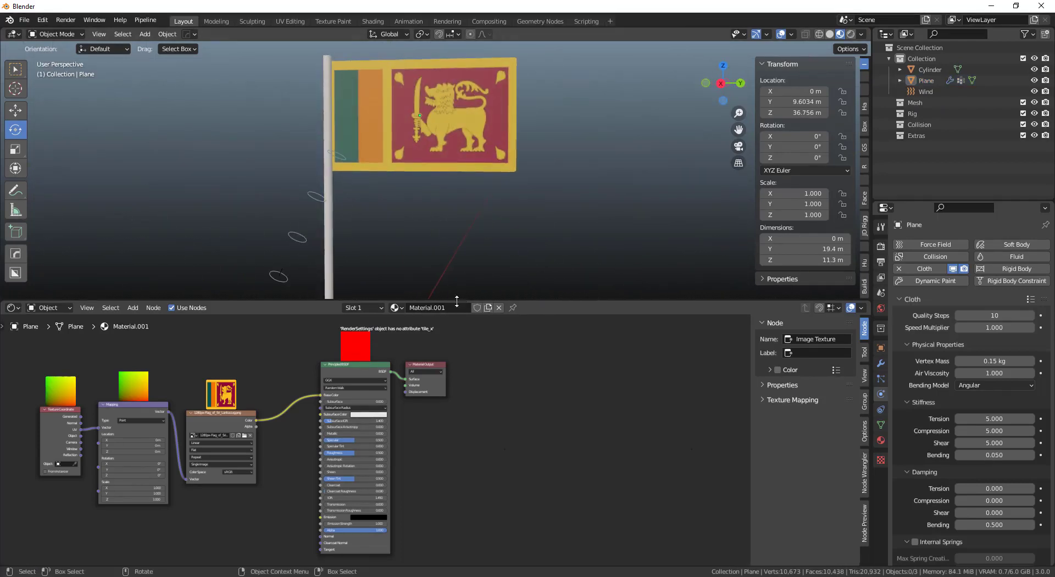
pyautogui.moveTo(544, 300); pyautogui.dragTo(531, 383)
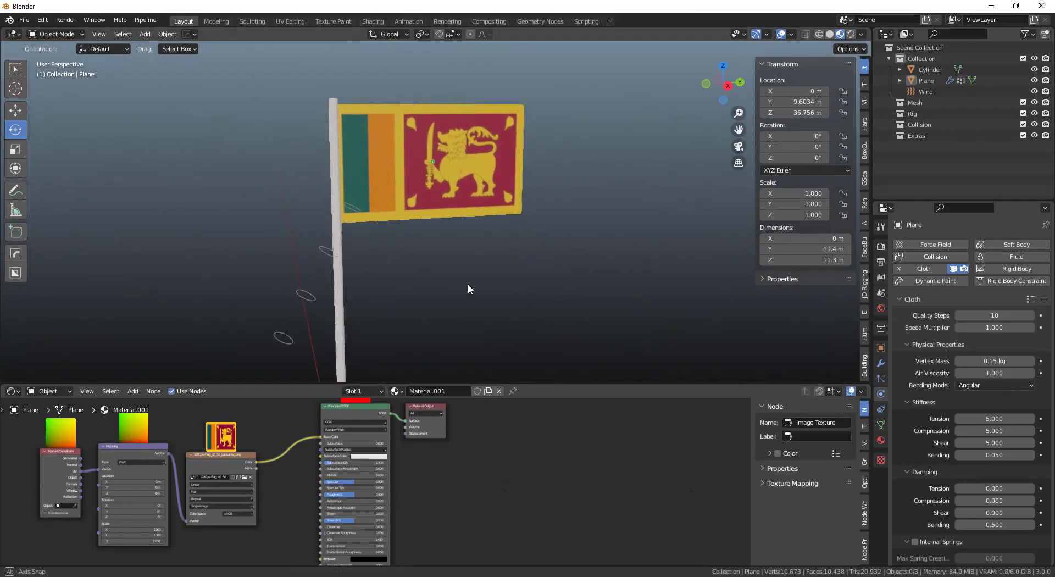
# Set the flag material's Principled BSDF Metallic to 0.336 and Roughness to 0.400.
pyautogui.scroll(4, 366, 497)
pyautogui.scroll(2, 374, 490)
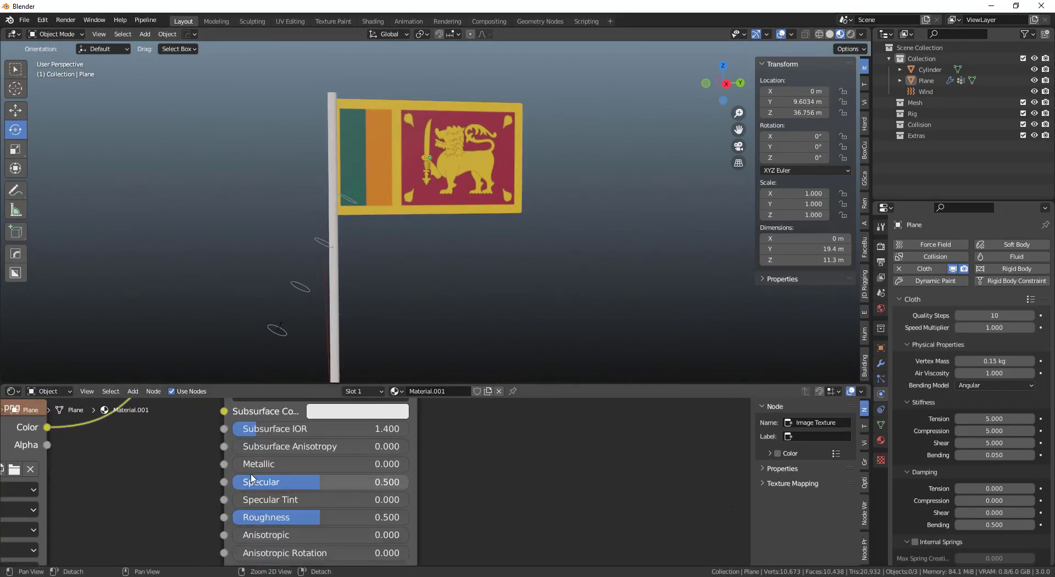
pyautogui.scroll(4, 401, 151)
pyautogui.moveTo(401, 150); pyautogui.dragTo(425, 190, button='middle')
pyautogui.keyDown('alt'); pyautogui.moveTo(414, 270); pyautogui.dragTo(416, 266); pyautogui.keyUp('alt')
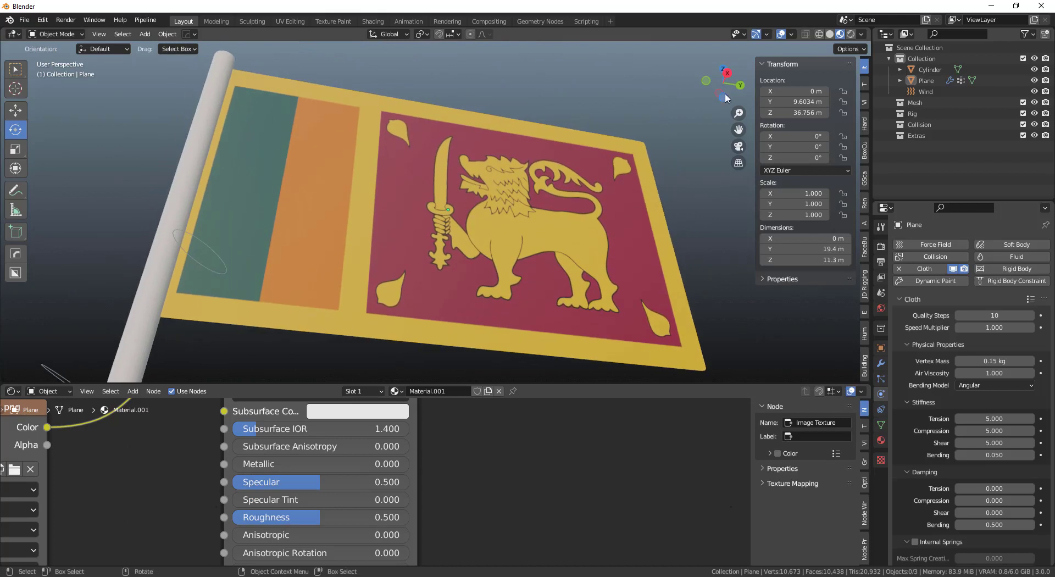
pyautogui.moveTo(258, 463); pyautogui.dragTo(310, 464)
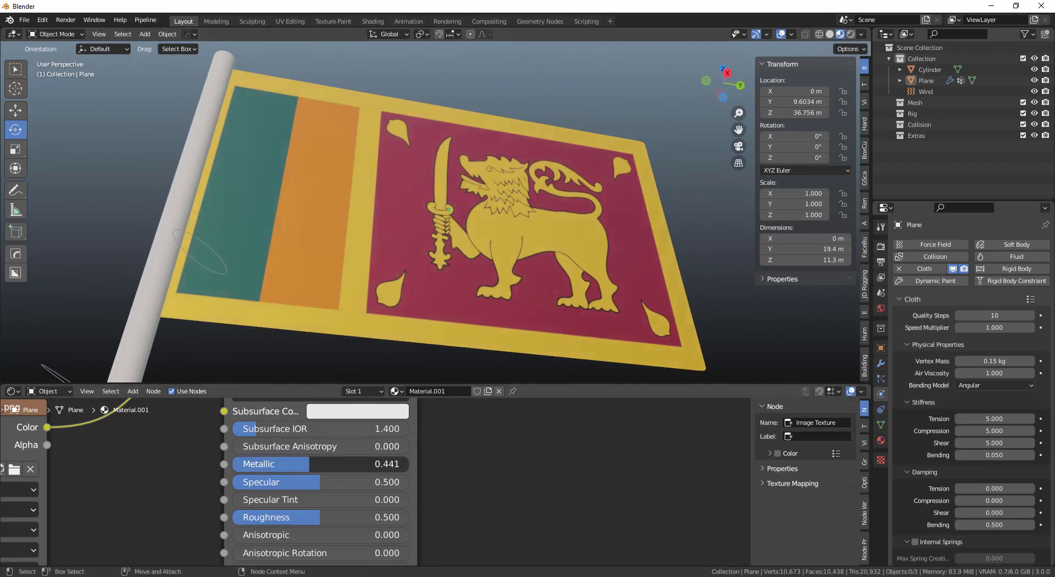
pyautogui.moveTo(320, 521); pyautogui.dragTo(295, 519)
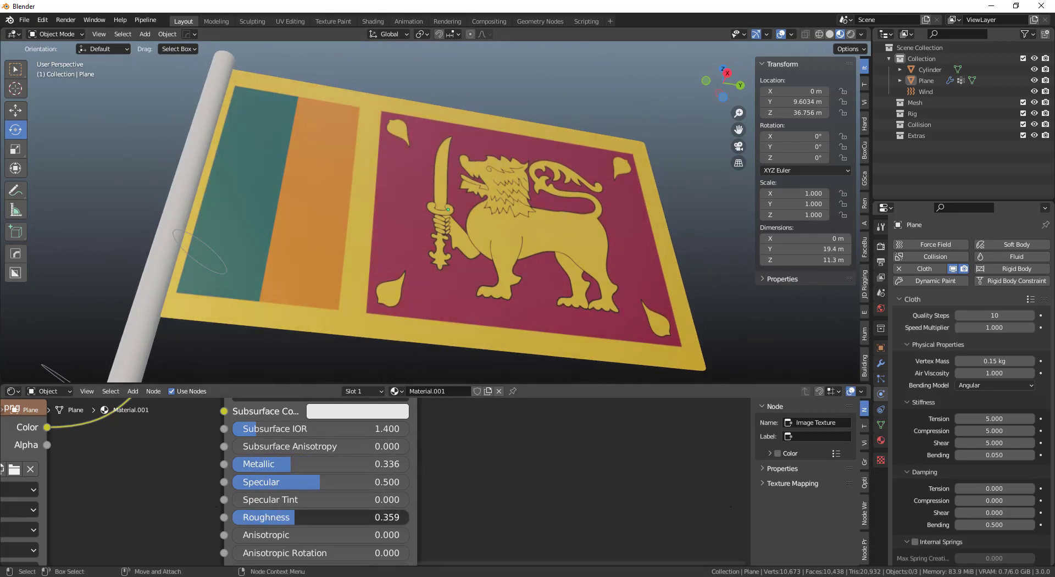
pyautogui.keyDown('alt'); pyautogui.moveTo(421, 514); pyautogui.dragTo(429, 486, button='middle'); pyautogui.keyUp('alt')
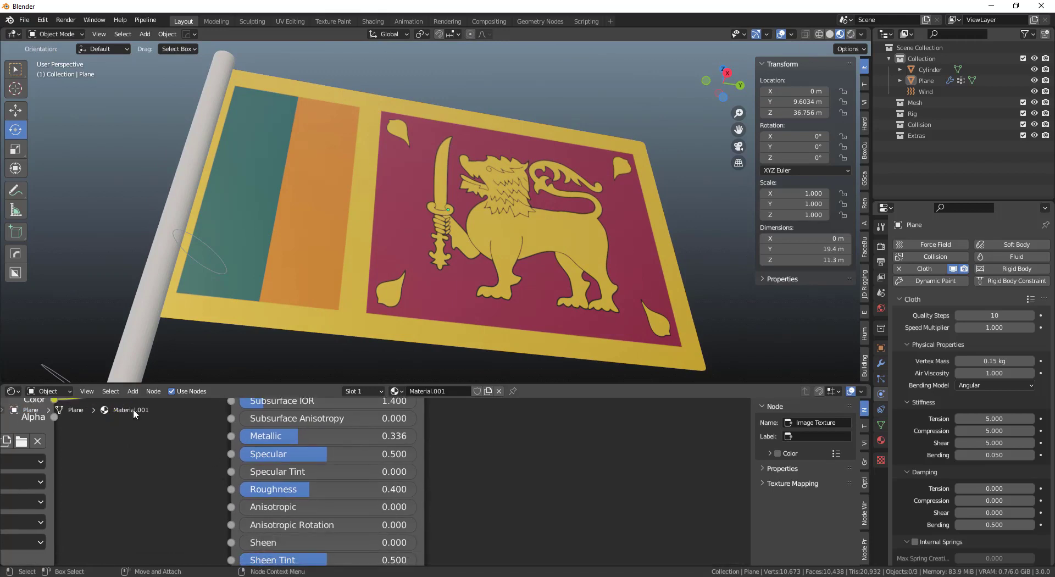
# Play the cloth simulation and stop it at frame 53 to check the material on the waving flag.
pyautogui.click(17, 393)
pyautogui.press('space')
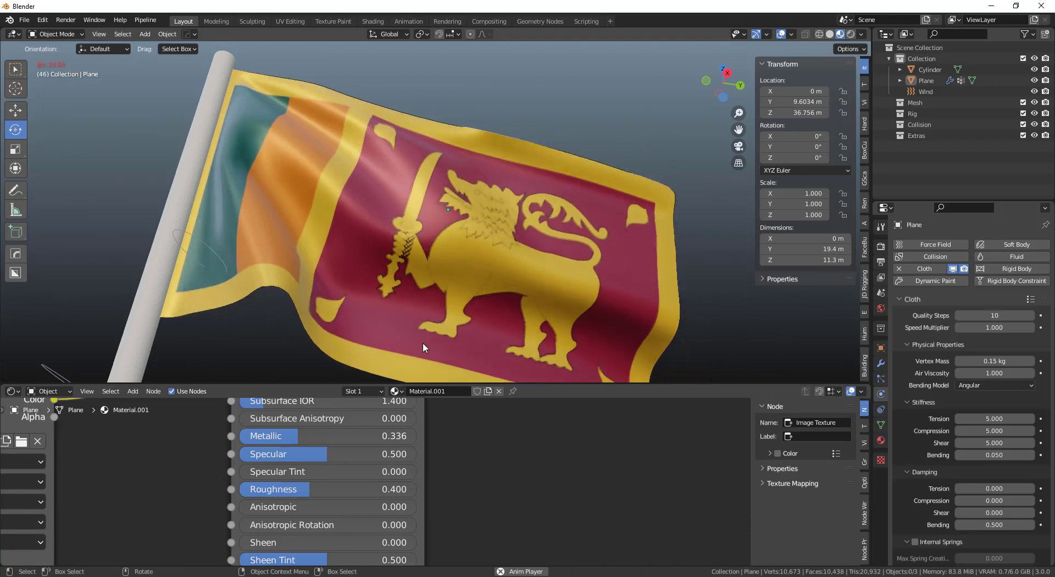
pyautogui.press('space')
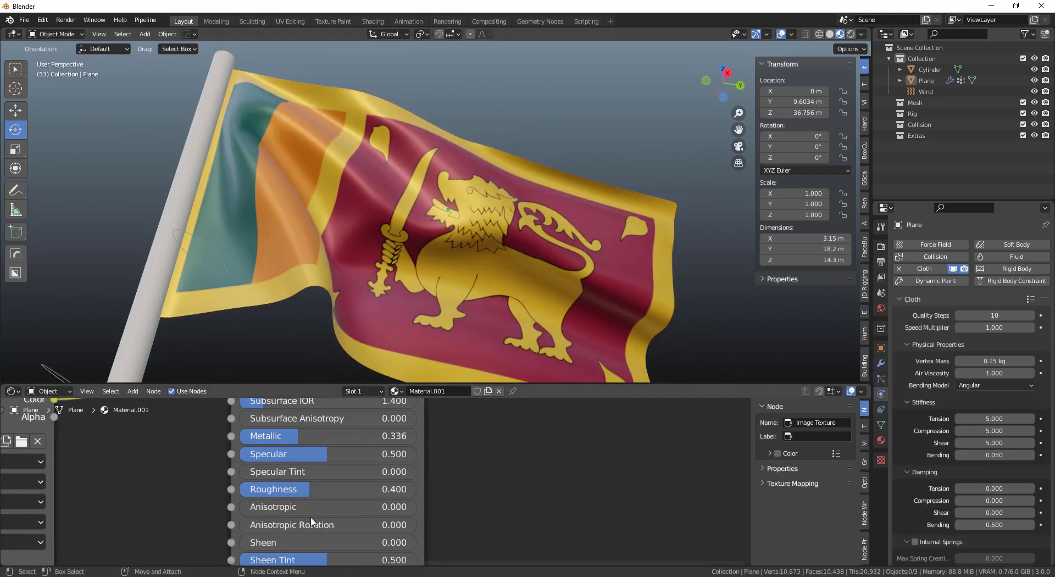
# Set the Principled BSDF's Metallic to 0.759, Specular to 0.045 and Roughness to 0.564.
pyautogui.moveTo(467, 523); pyautogui.dragTo(479, 495, button='middle')
pyautogui.moveTo(312, 464)
pyautogui.mouseDown()
pyautogui.moveTo(395, 464)
pyautogui.moveTo(289, 464)
pyautogui.moveTo(353, 464)
pyautogui.moveTo(341, 464)
pyautogui.mouseUp()
pyautogui.moveTo(308, 408); pyautogui.dragTo(388, 408)
pyautogui.moveTo(331, 423); pyautogui.dragTo(257, 426)
pyautogui.moveTo(460, 446); pyautogui.dragTo(461, 421, button='middle')
pyautogui.moveTo(359, 436)
pyautogui.mouseDown()
pyautogui.moveTo(317, 436)
pyautogui.moveTo(352, 436)
pyautogui.mouseUp()
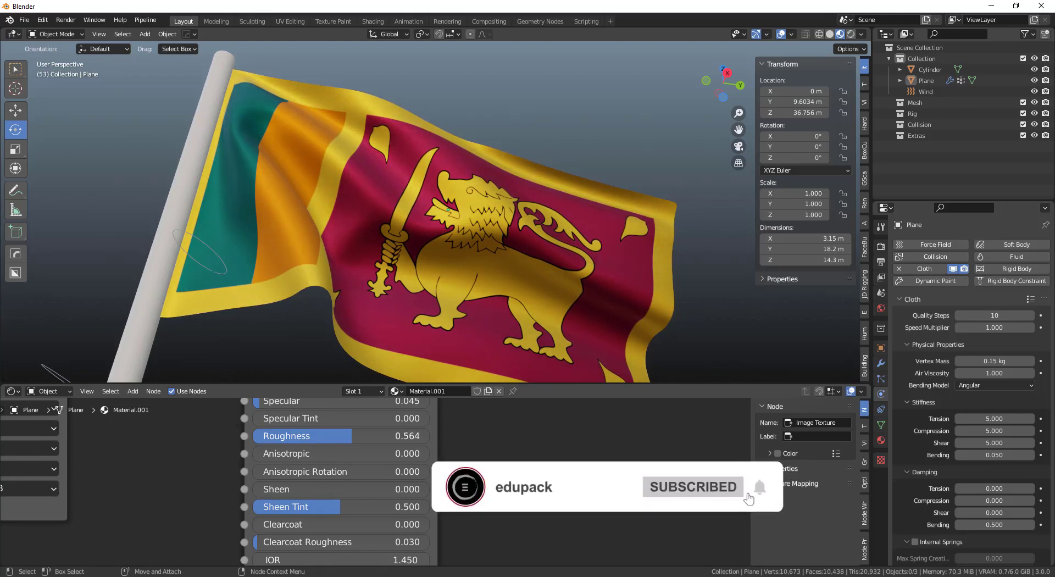
# Enable Ambient Occlusion and Bloom in the Eevee render settings.
pyautogui.click(881, 248)
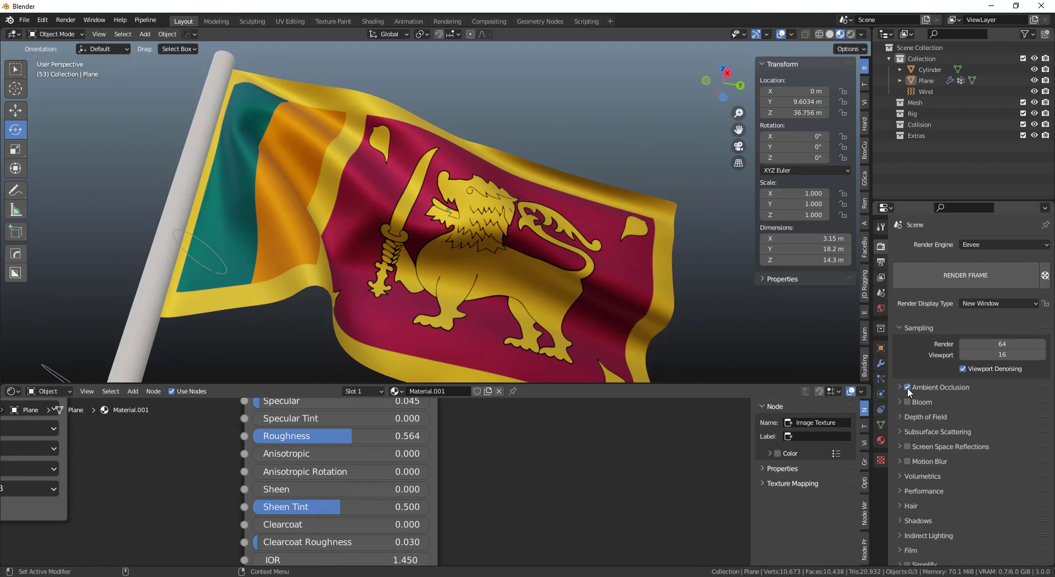
pyautogui.click(907, 402)
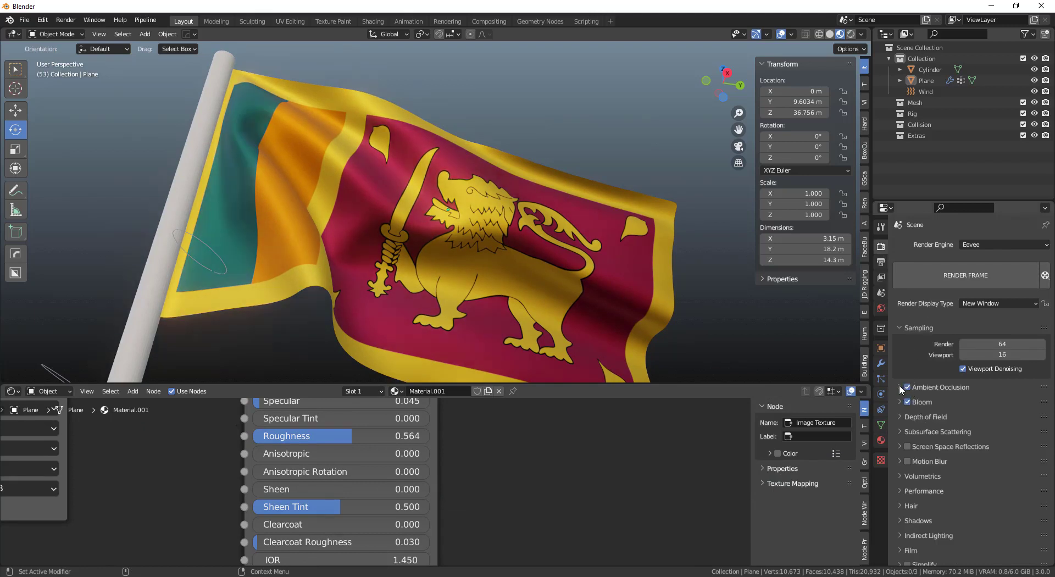
pyautogui.scroll(-4, 487, 467)
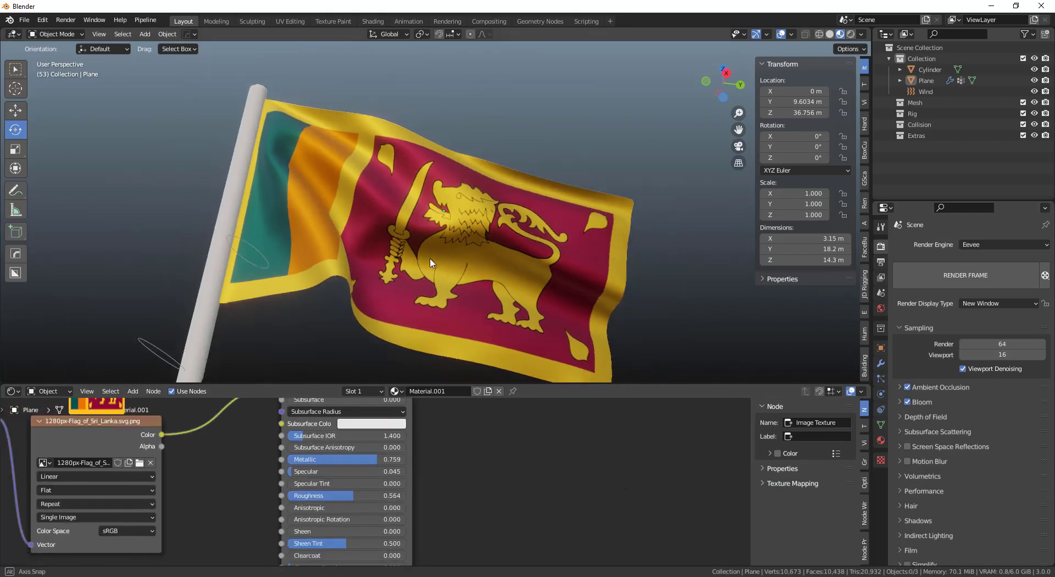
# Play the simulation and inspect the waving flag on its pole up close and from a distance.
pyautogui.moveTo(466, 295); pyautogui.dragTo(395, 238, button='middle')
pyautogui.scroll(4, 394, 238)
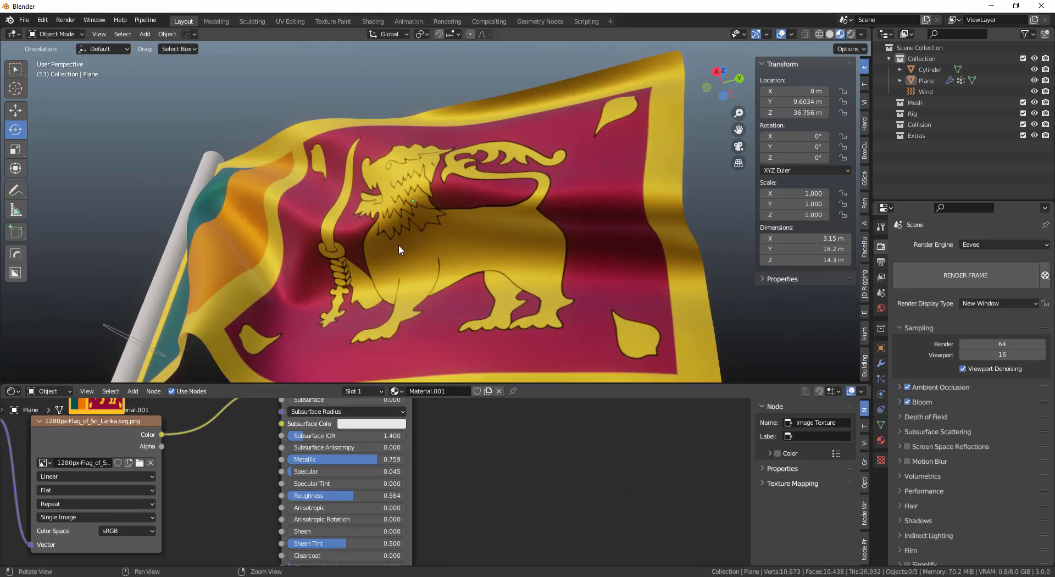
pyautogui.press('space')
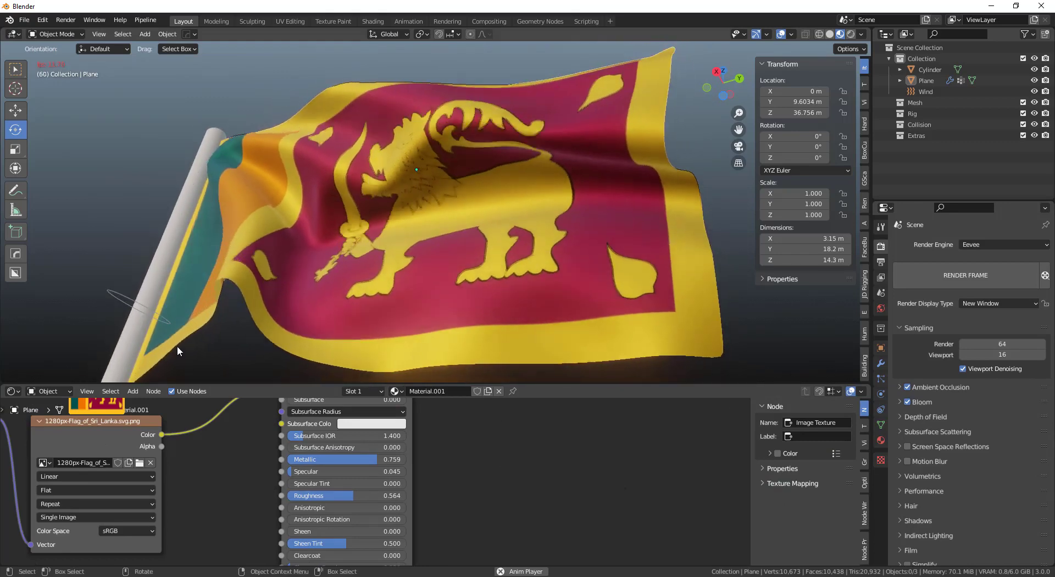
pyautogui.moveTo(271, 281); pyautogui.dragTo(287, 329, button='middle')
pyautogui.scroll(-6, 287, 330)
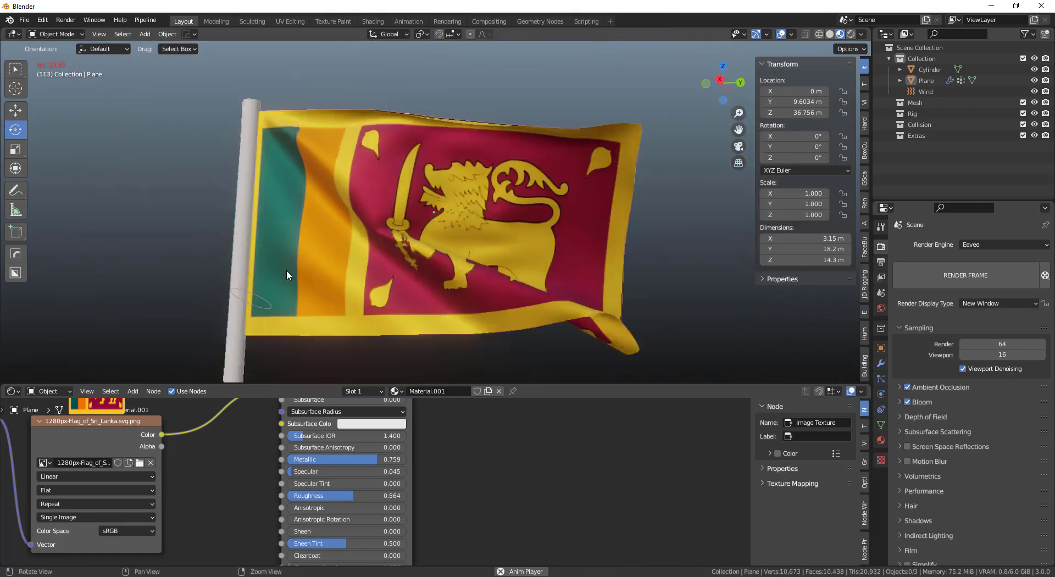
pyautogui.scroll(-2, 408, 252)
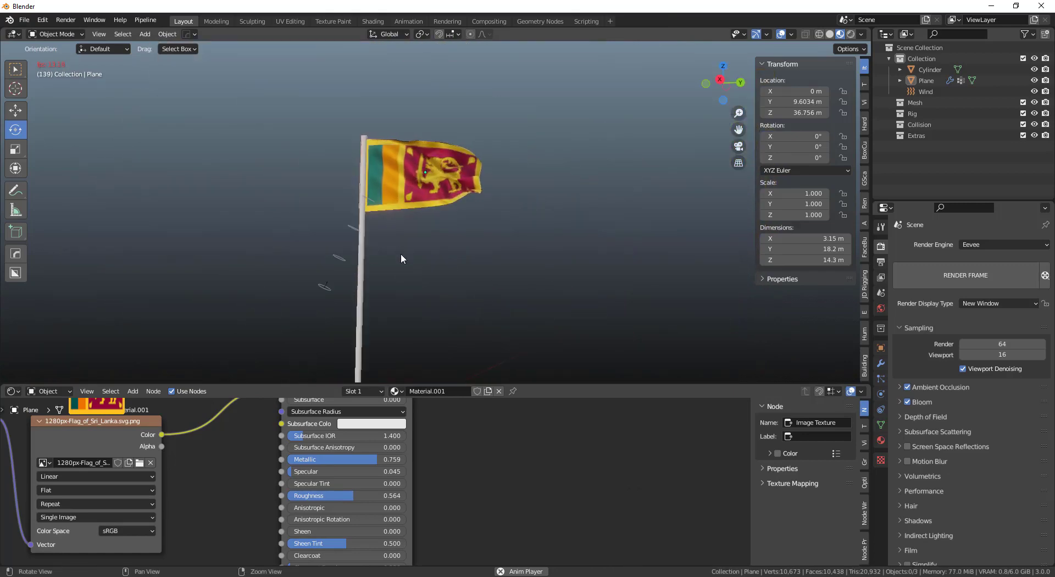
pyautogui.moveTo(400, 253); pyautogui.dragTo(442, 250, button='middle')
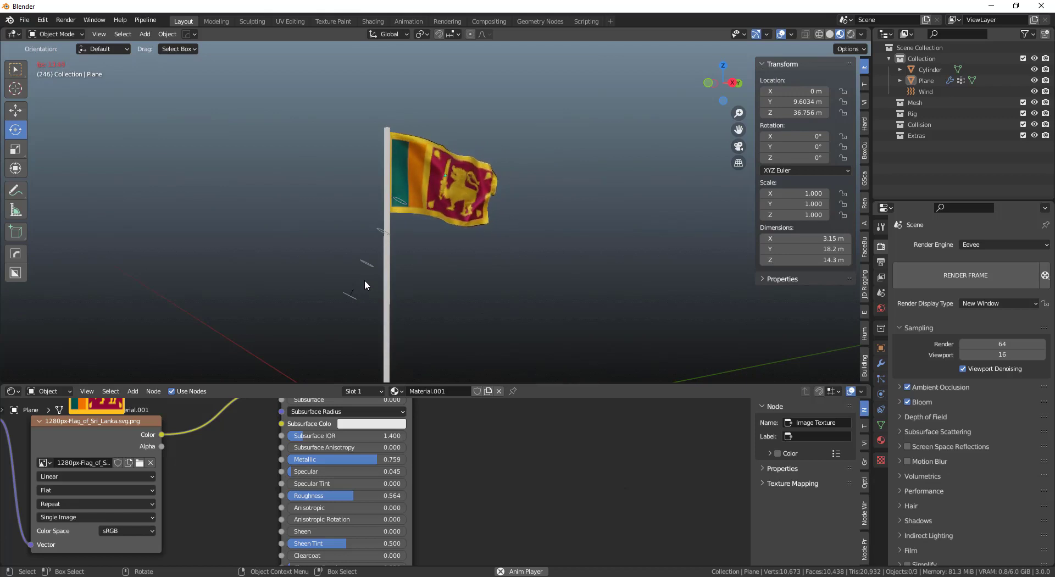
pyautogui.press('space')
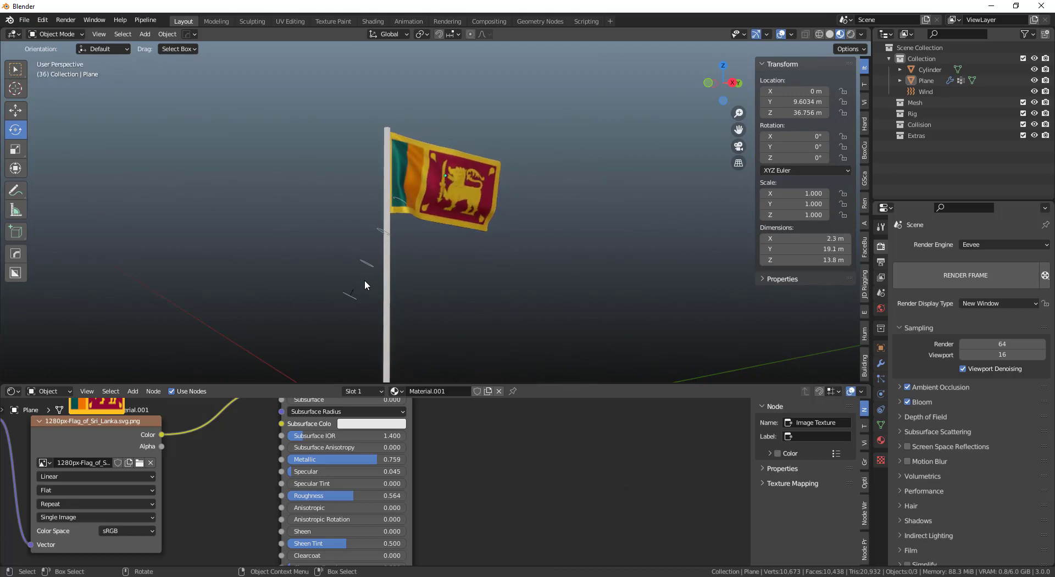